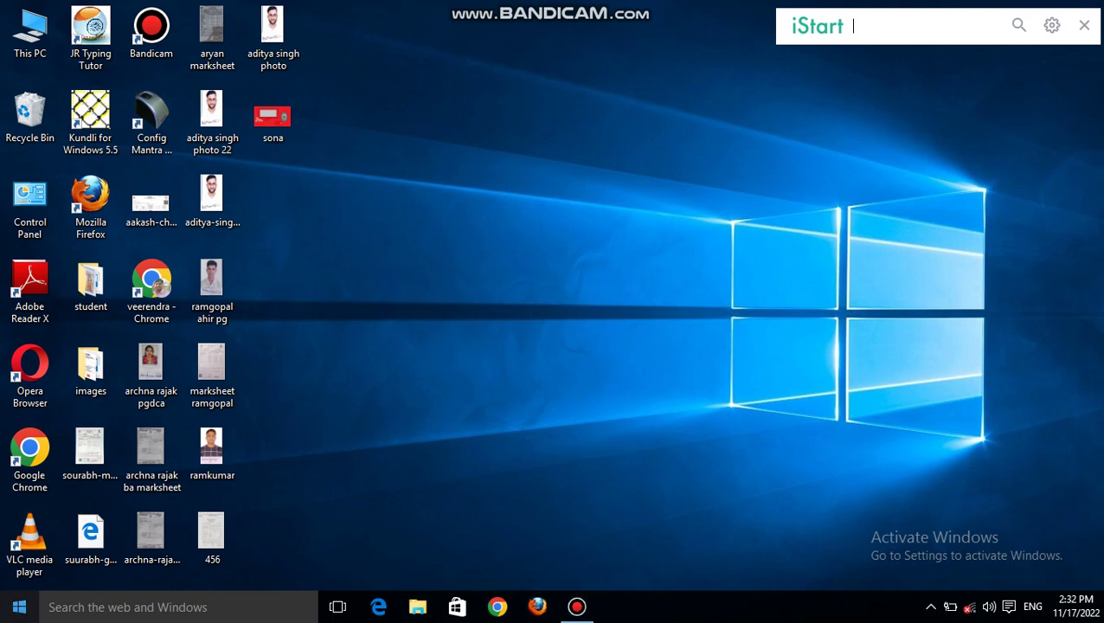
Launch Microsoft Excel 2010 from the Microsoft Office program group and dismiss the activation wizard.
left_click(19, 607)
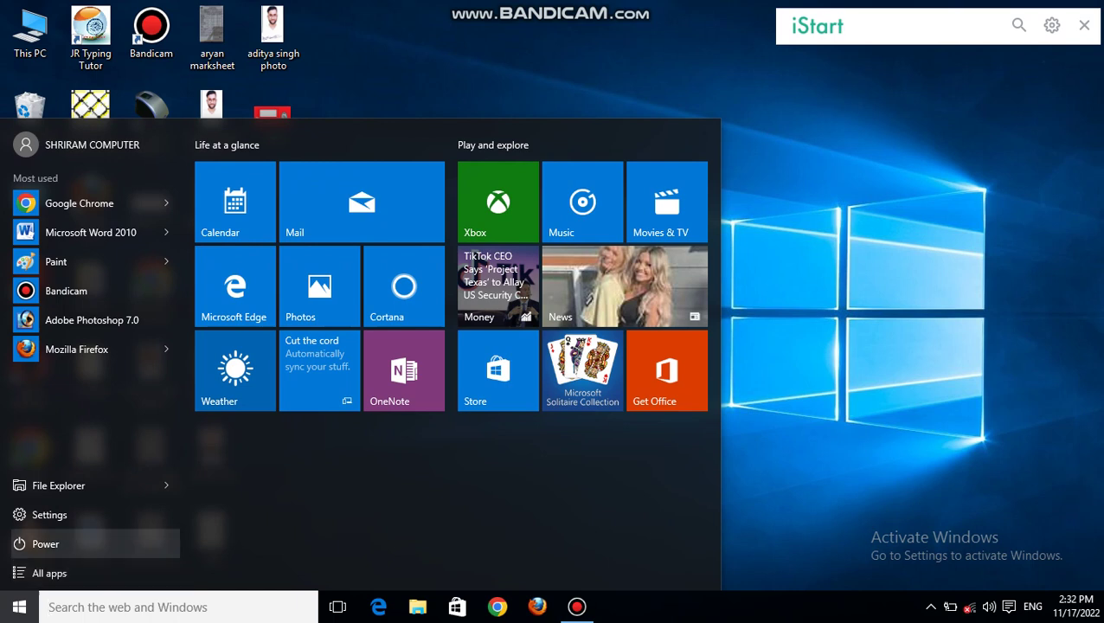
left_click(49, 572)
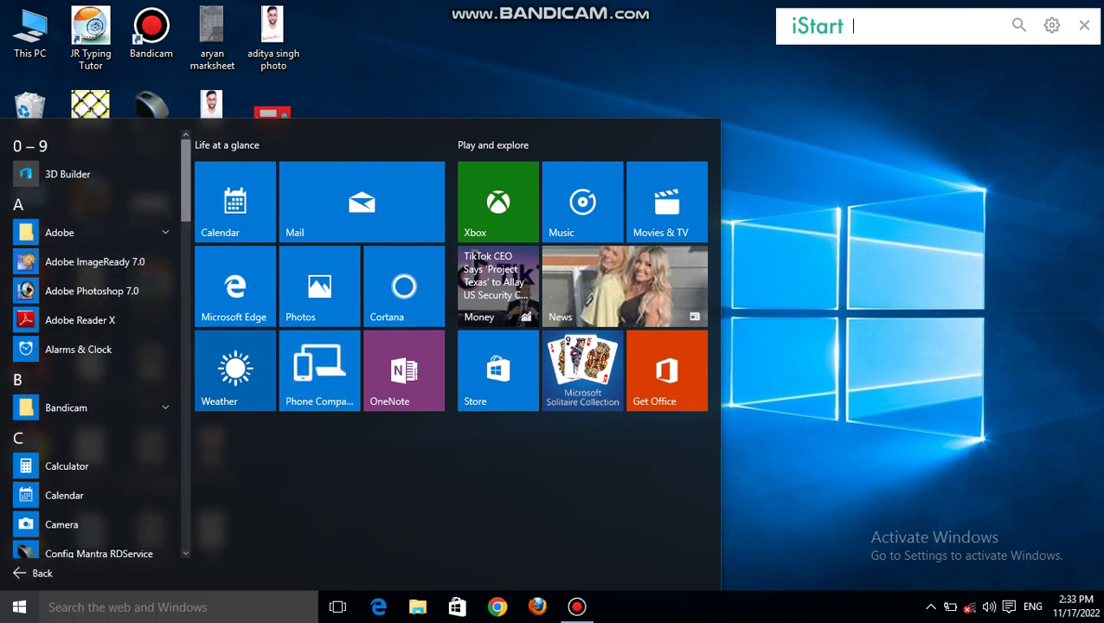
scroll(95, 346, "down", 10)
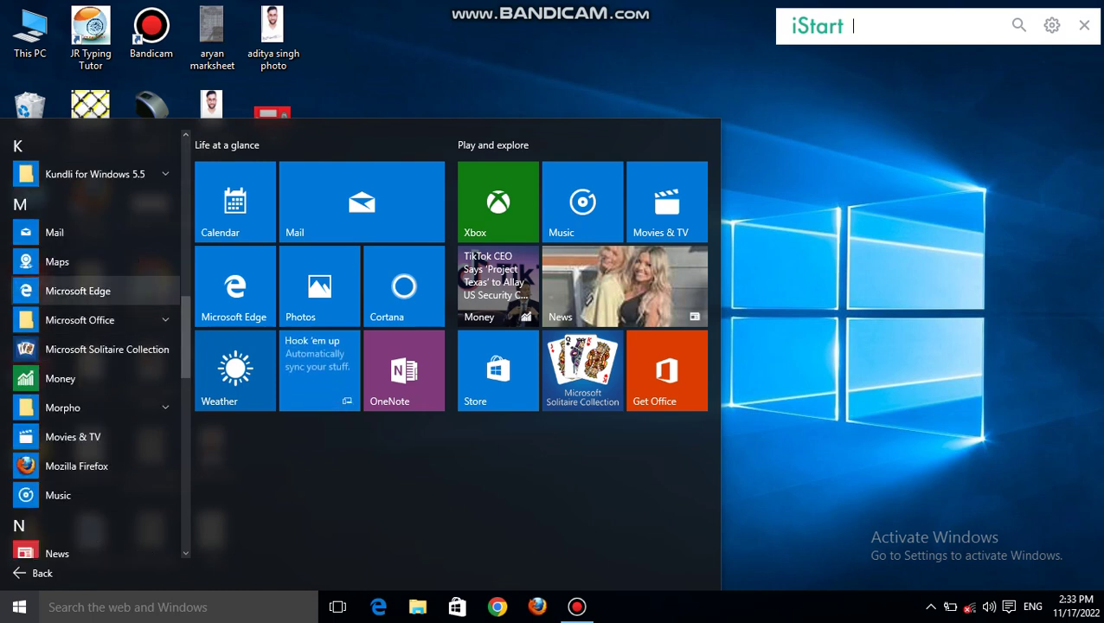
left_click(79, 319)
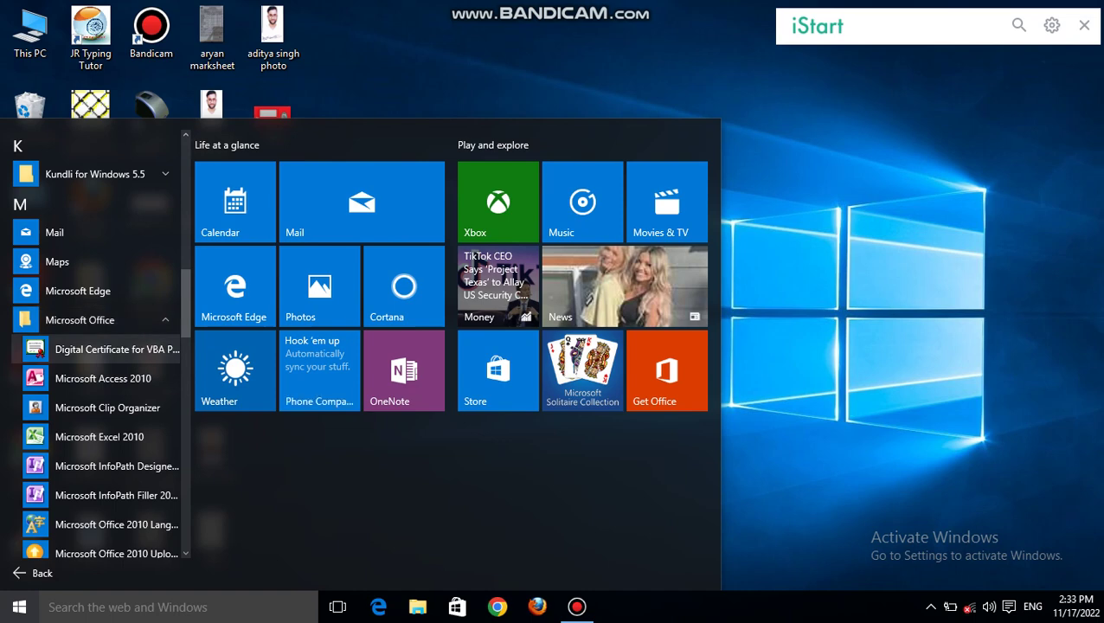
left_click(99, 436)
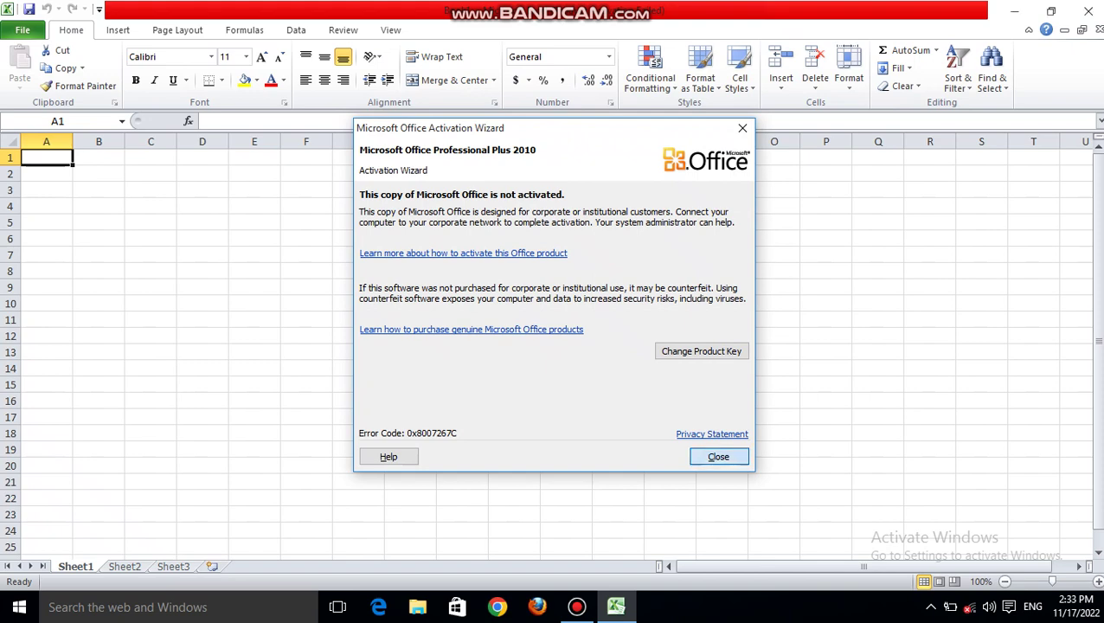
left_click(719, 456)
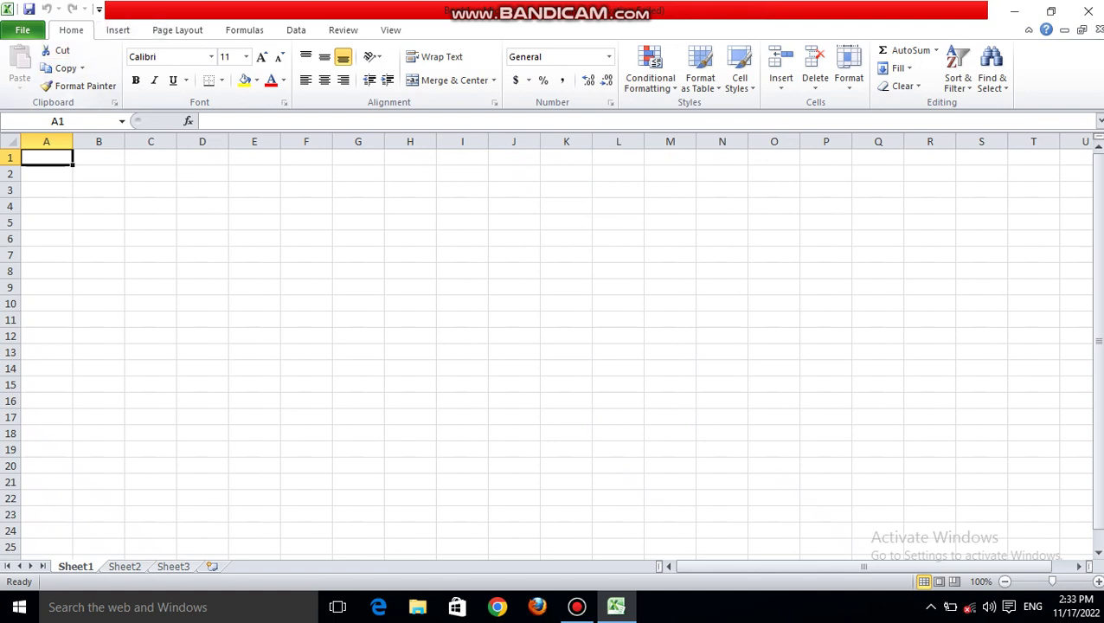
left_click(178, 29)
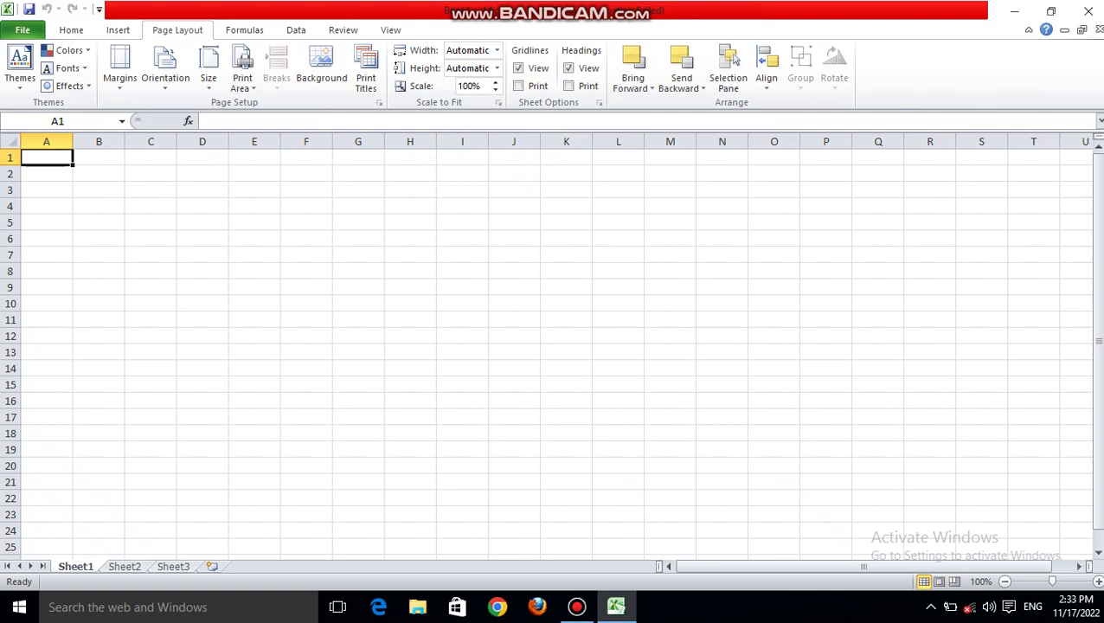
left_click(71, 29)
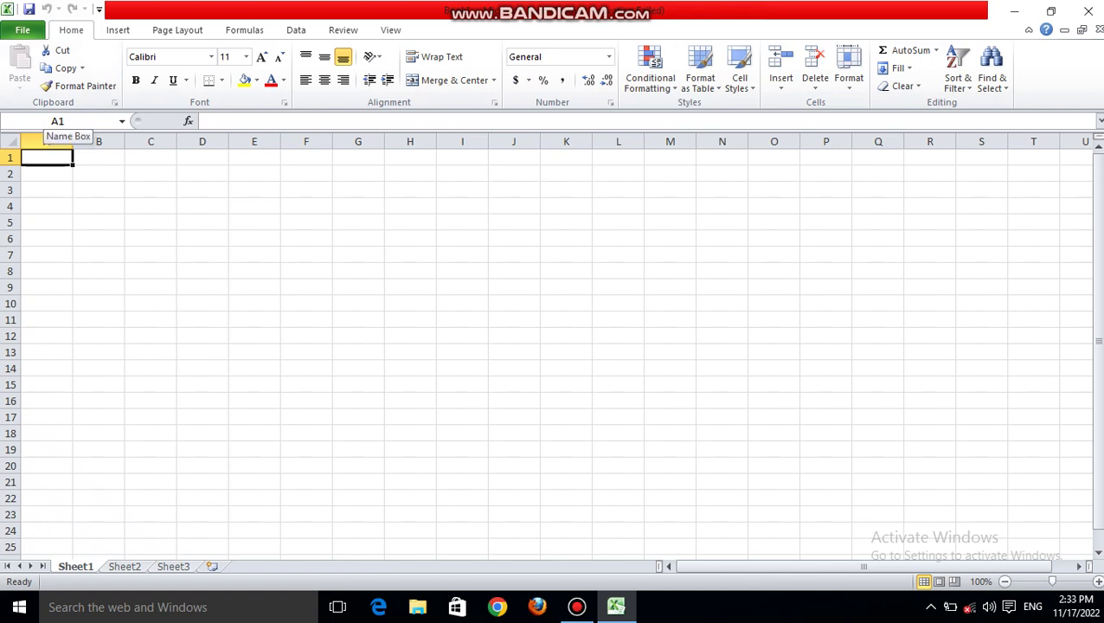
left_click(150, 206)
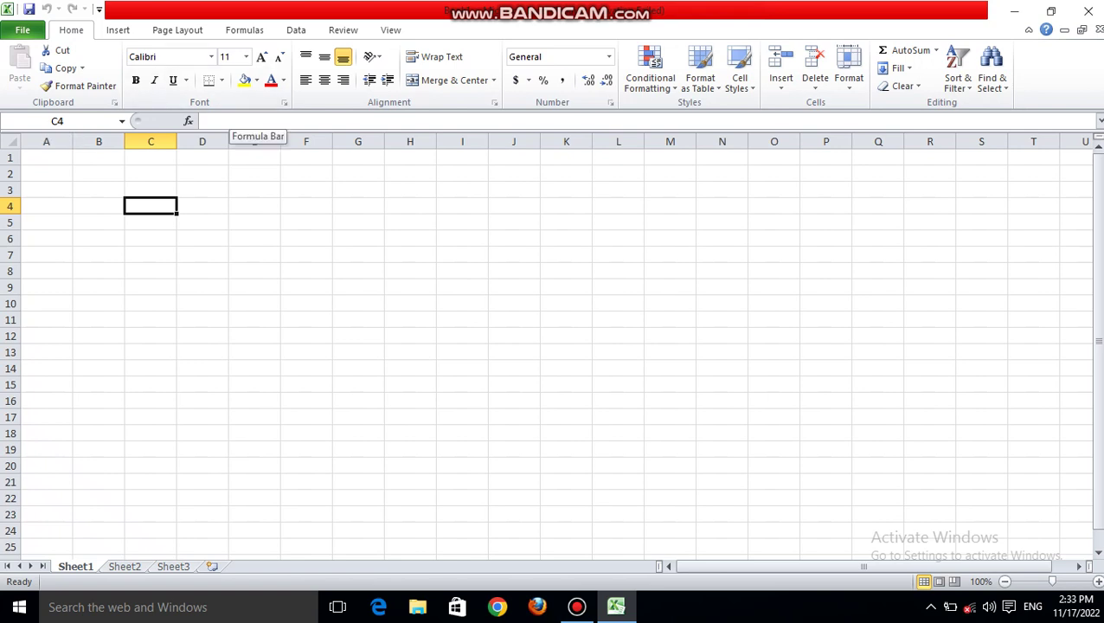
left_click(242, 121)
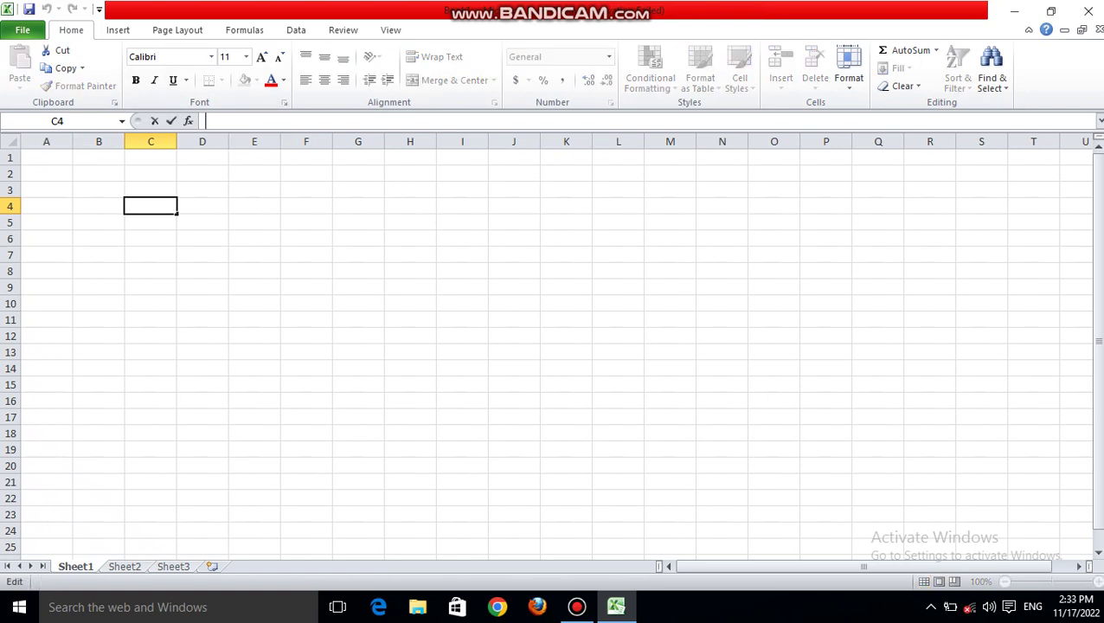
Enter the text "dca" in cell D7.
left_click(203, 255)
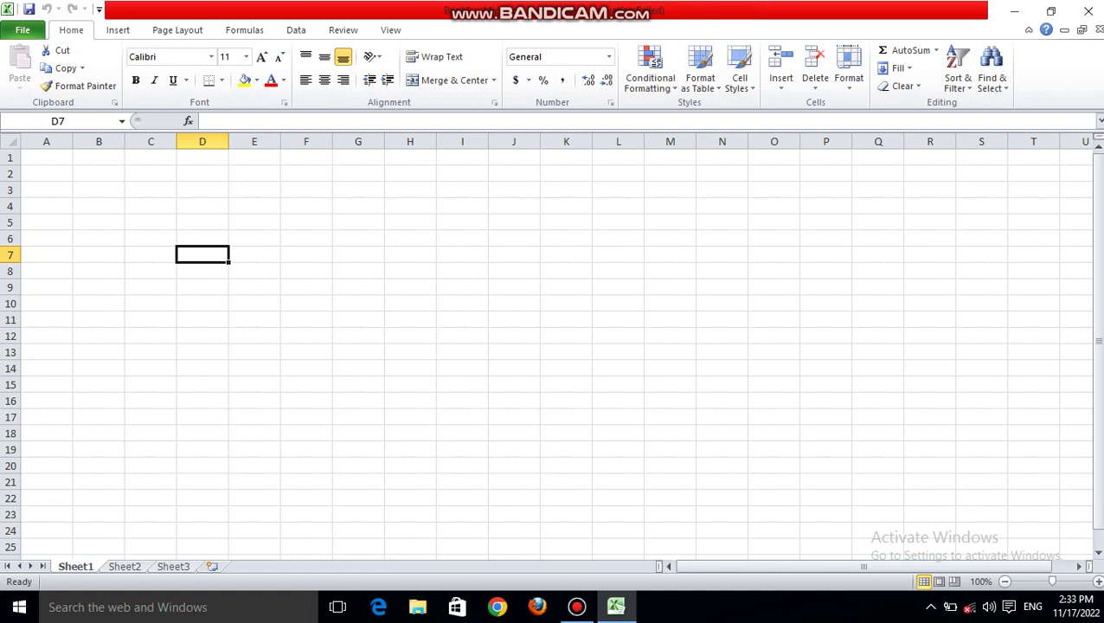
type("dca")
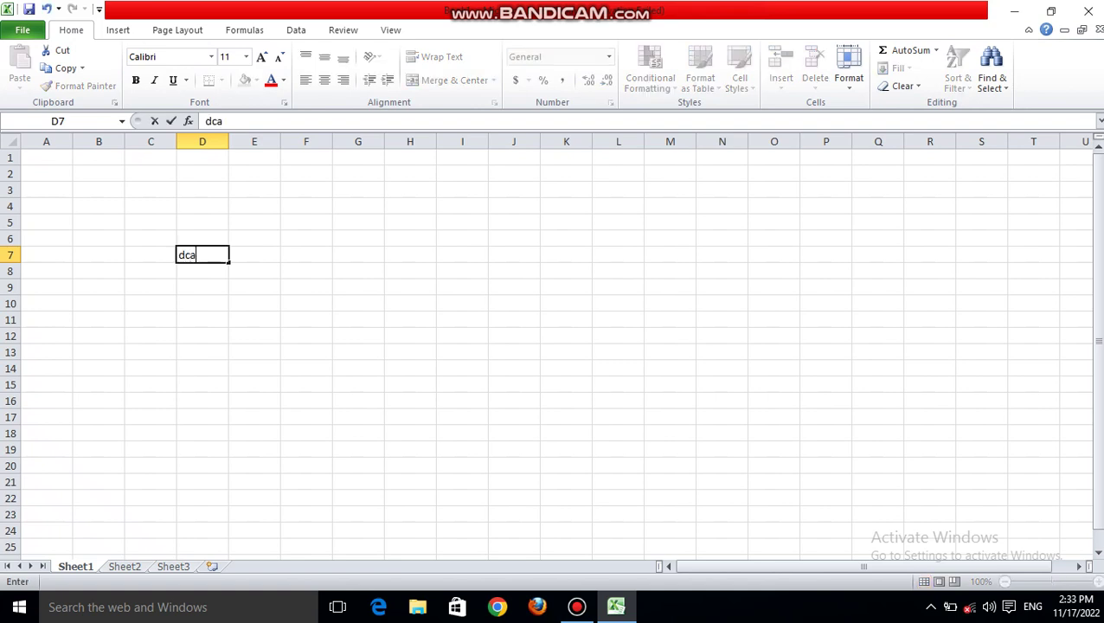
key("Return")
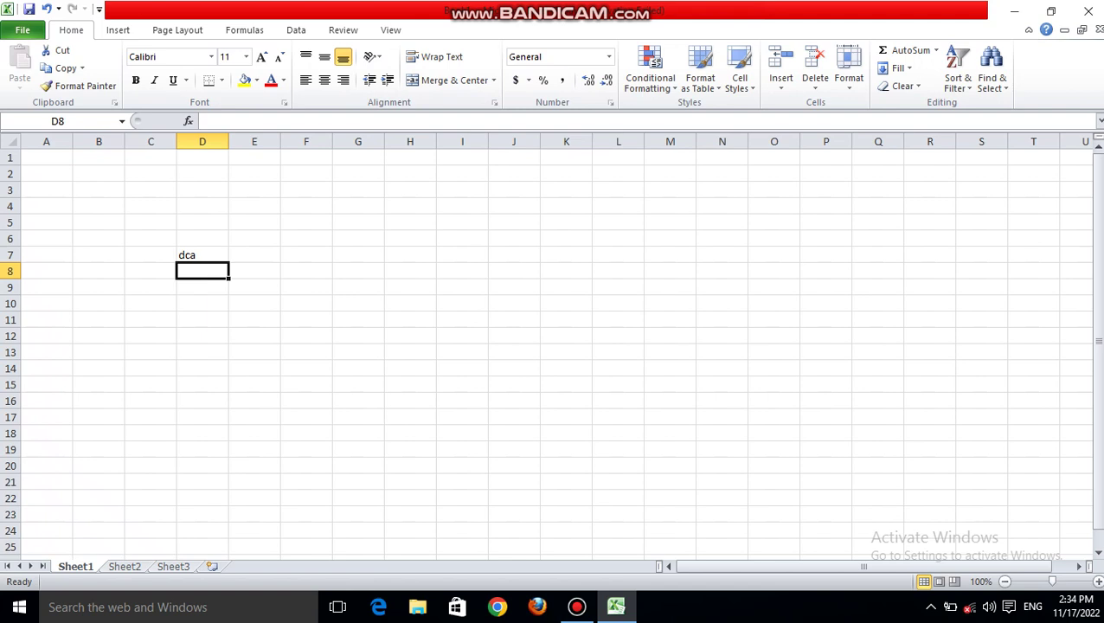
Select cell H4, the whole of columns A and B in turn, and cell D2.
left_click(410, 206)
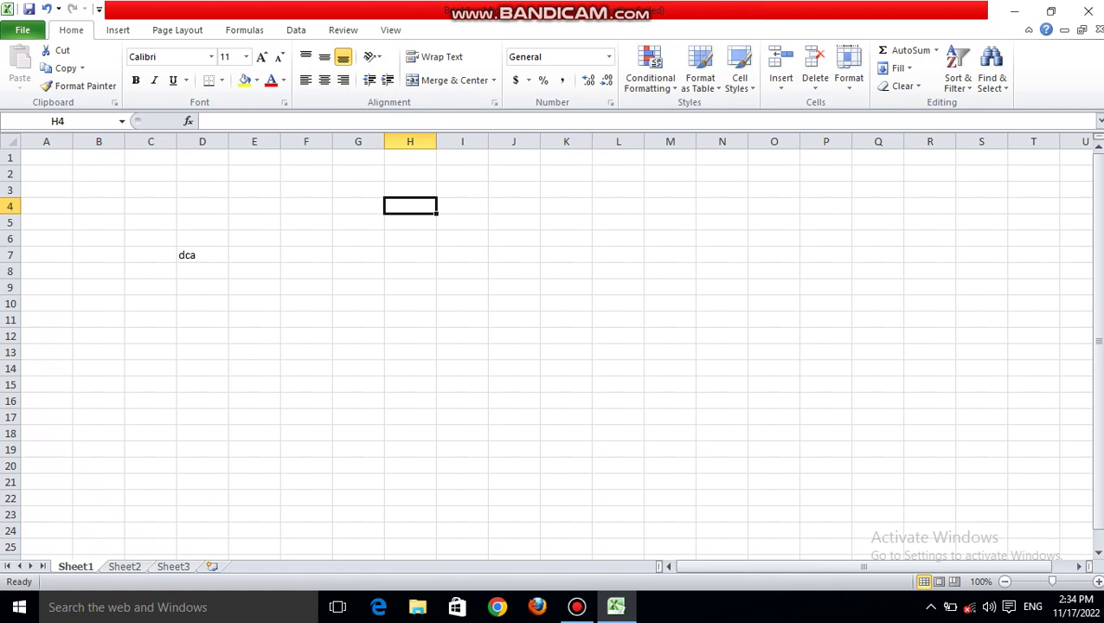
left_click(47, 142)
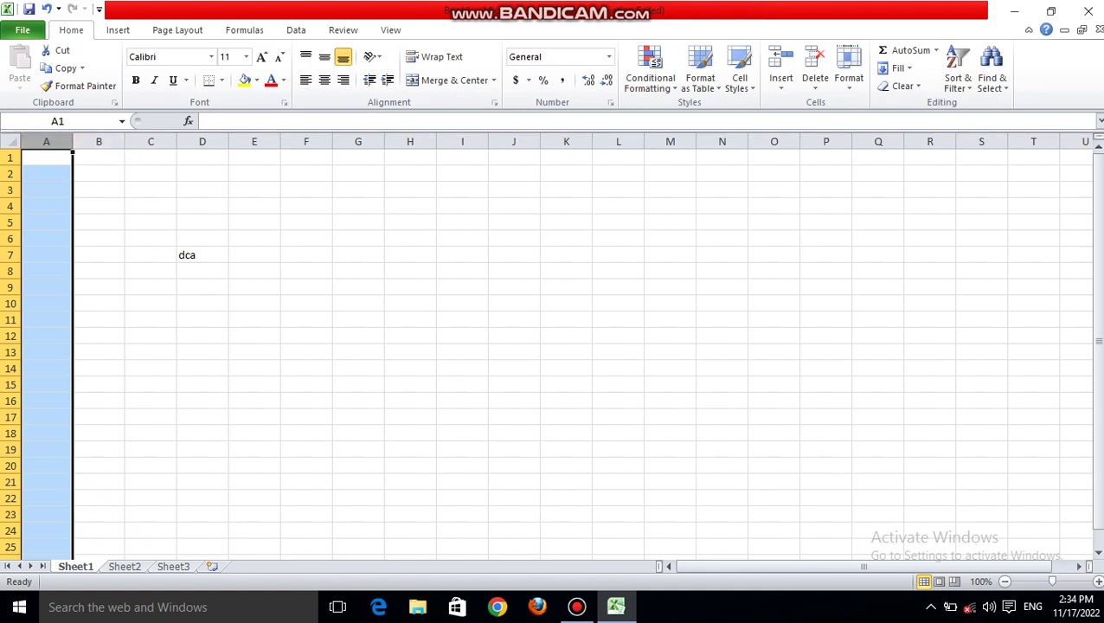
left_click(99, 142)
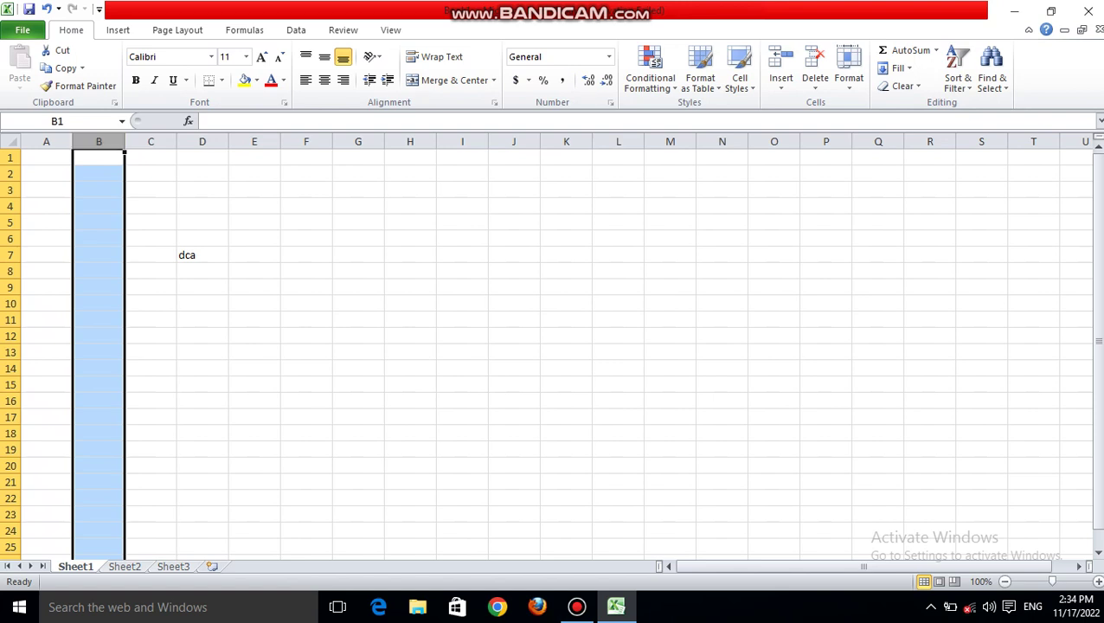
left_click(203, 174)
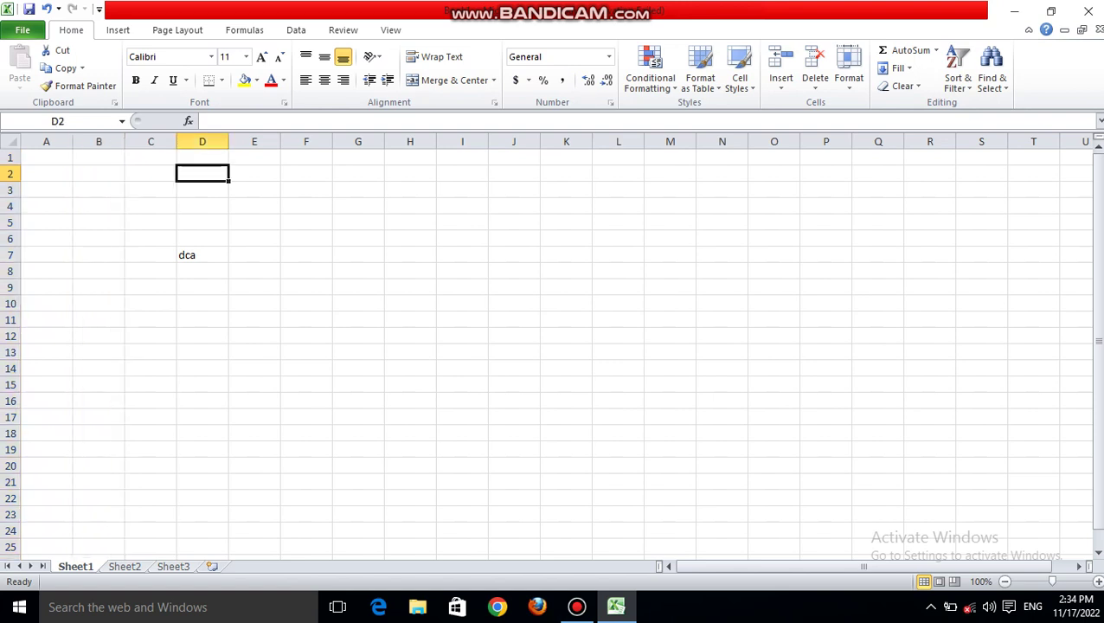
Examine the sheet's limits by jumping to its last column and last row, returning to cell A1.
key("ctrl+Right")
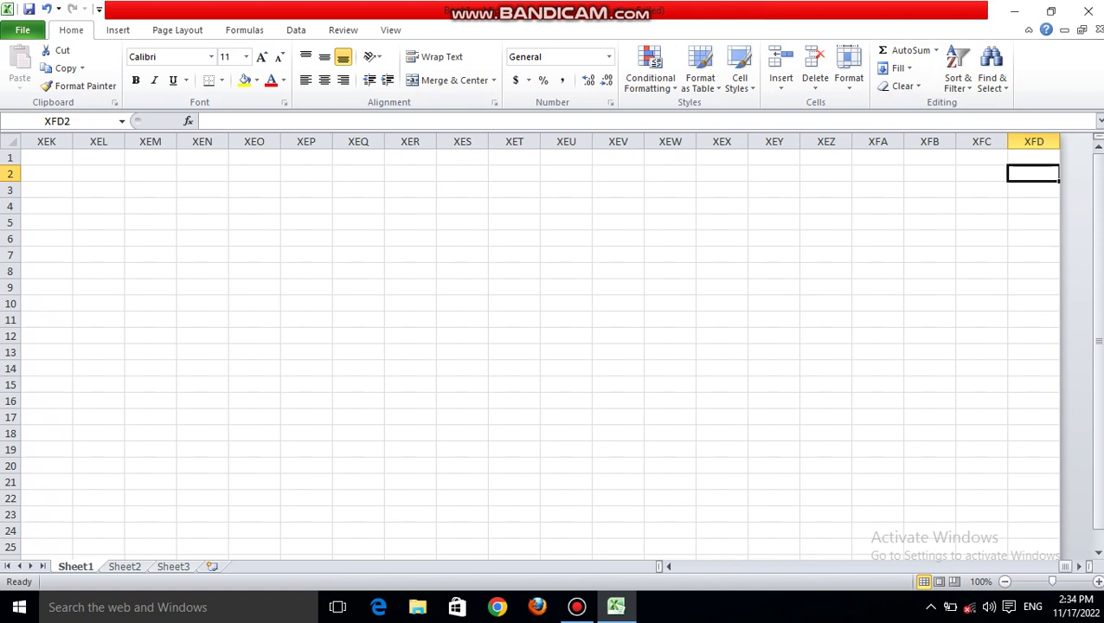
key("Home")
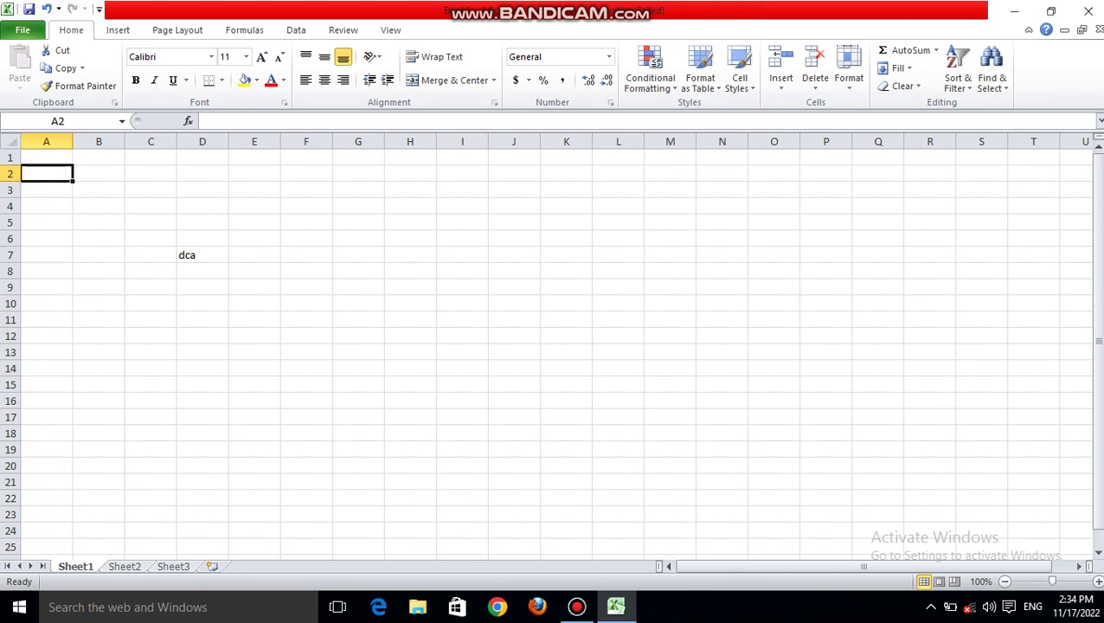
key("Down")
key("Down")
key("Down")
key("Down")
key("Down")
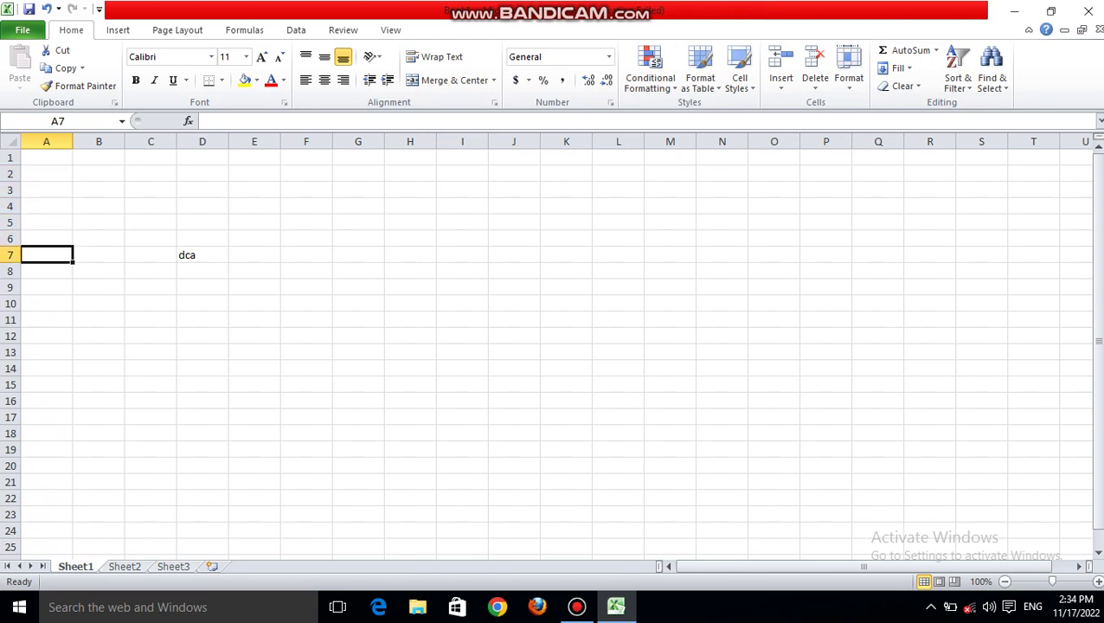
key("ctrl+Down")
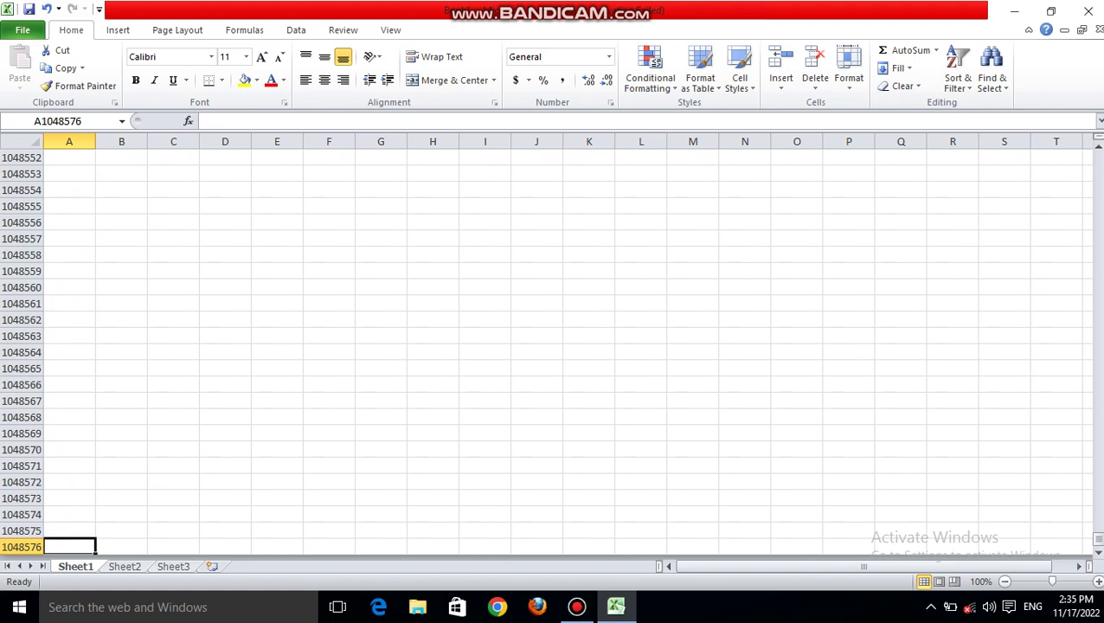
key("ctrl+Up")
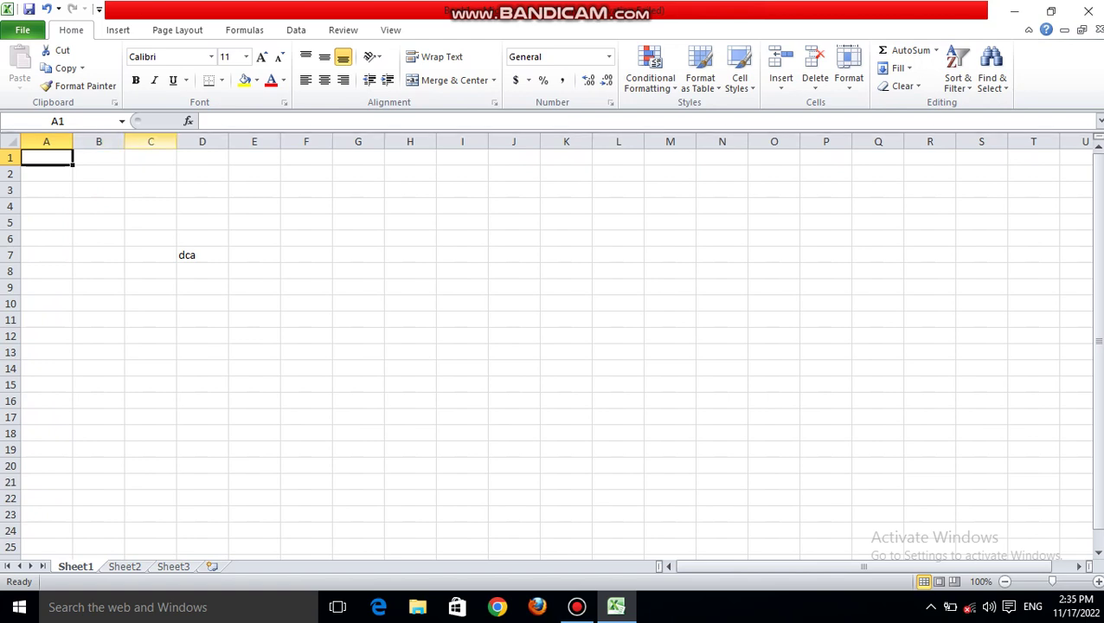
Select the whole of column C, row 9 and column B in turn, ending on cell B6.
left_click(151, 141)
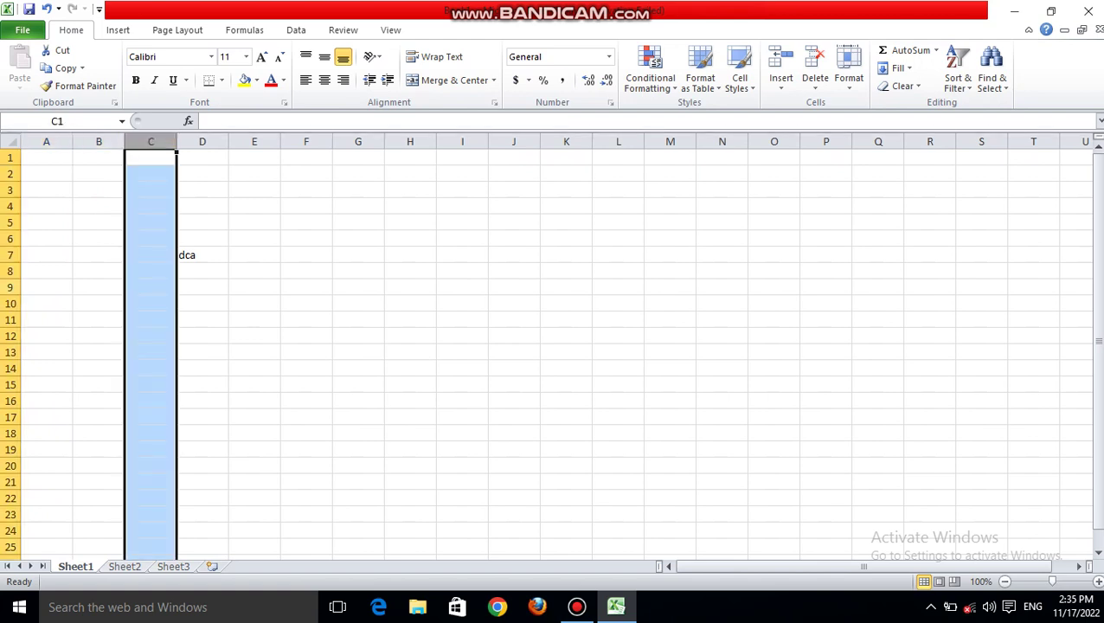
left_click(10, 287)
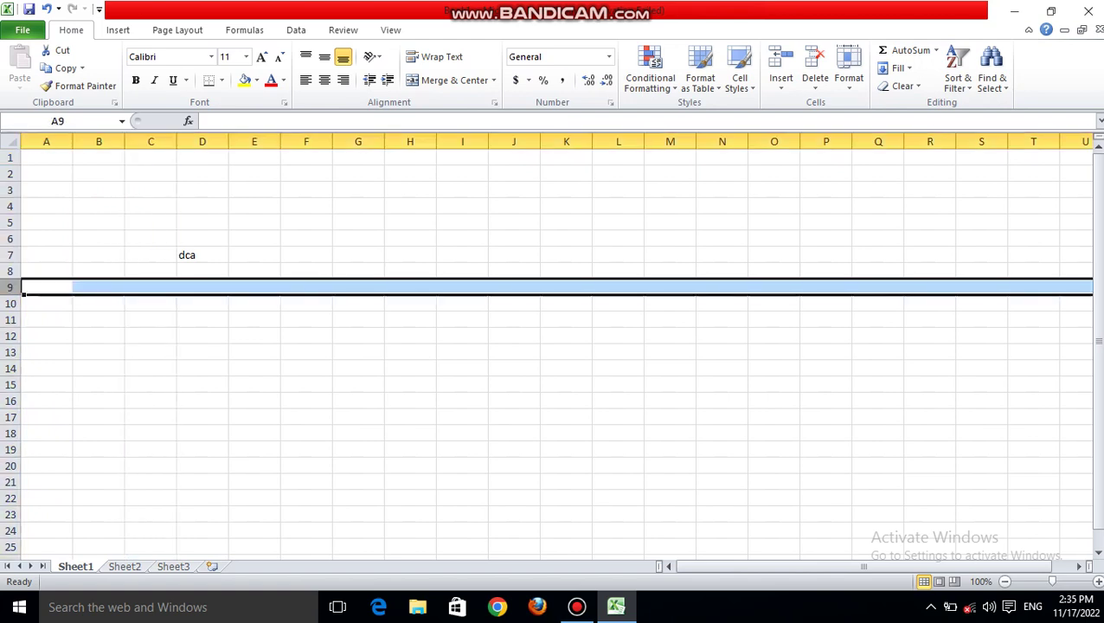
left_click(98, 141)
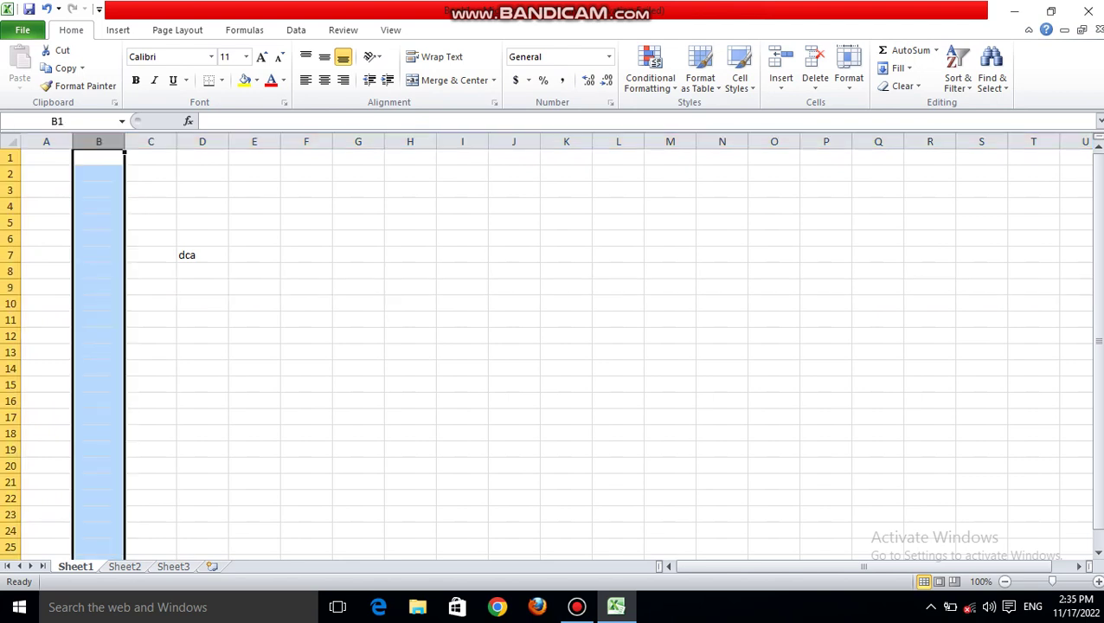
left_click(99, 223)
left_click(99, 239)
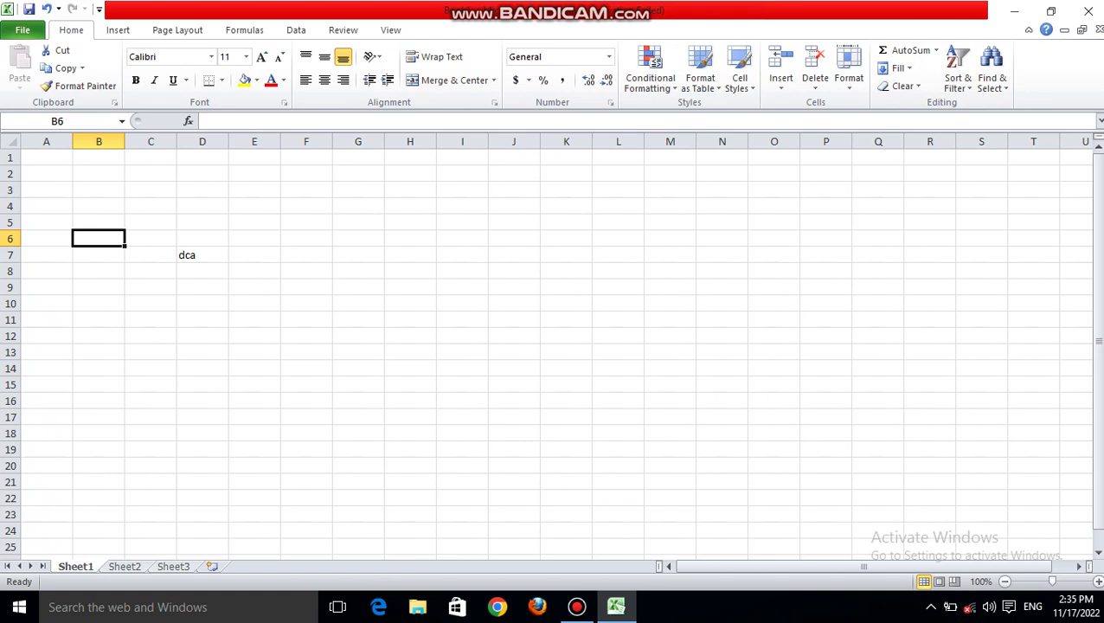
Select cells F8 and H7 in turn and view the context commands available for cell G6.
left_click(307, 271)
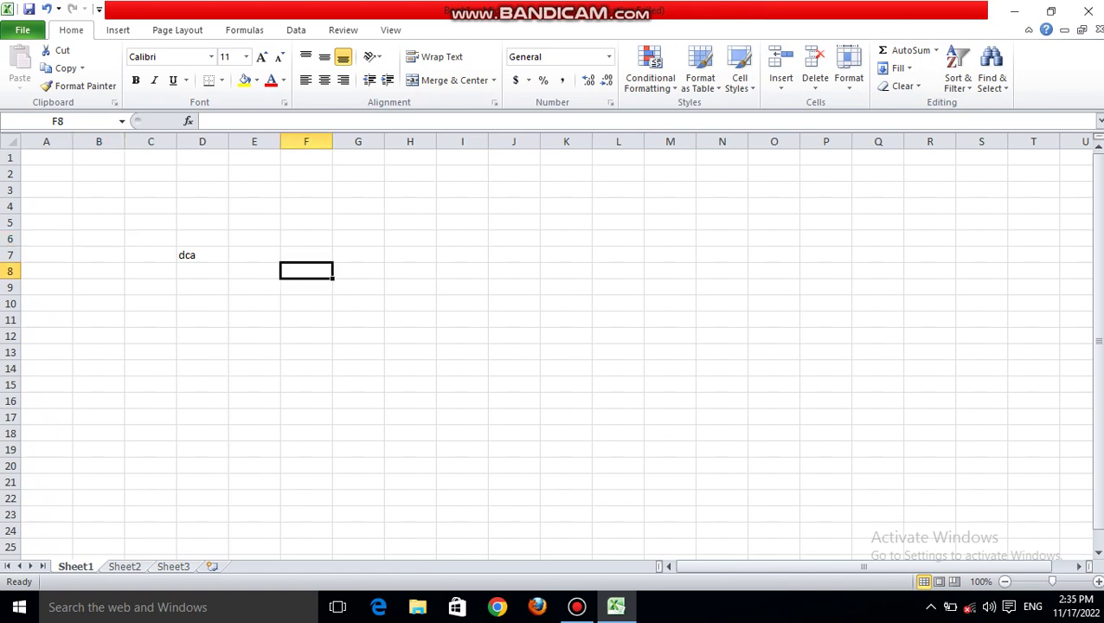
left_click(410, 255)
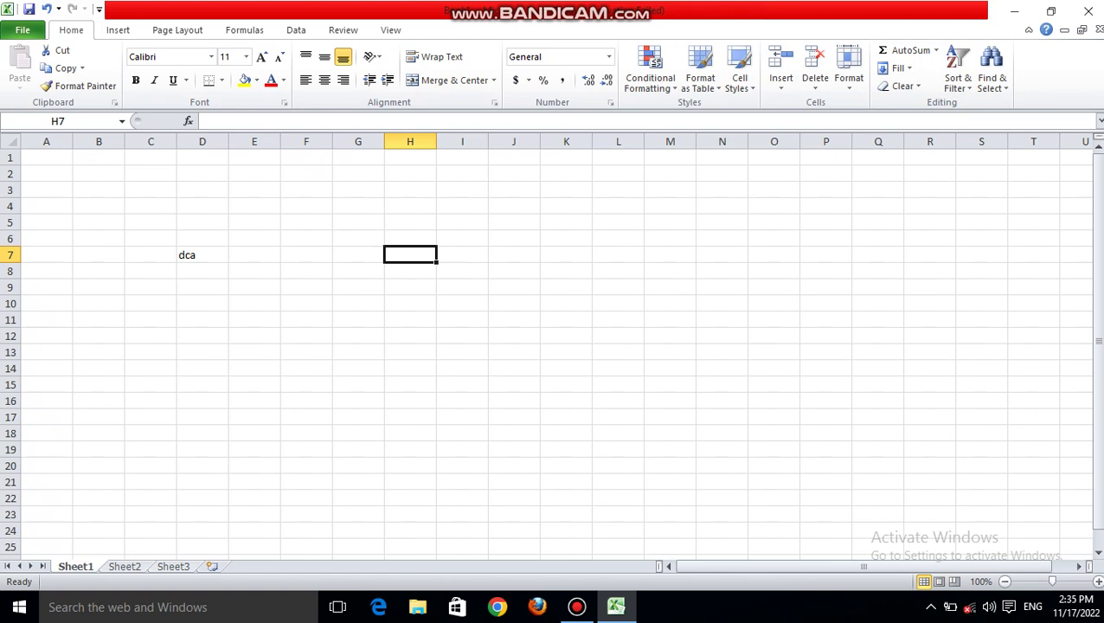
right_click(334, 245)
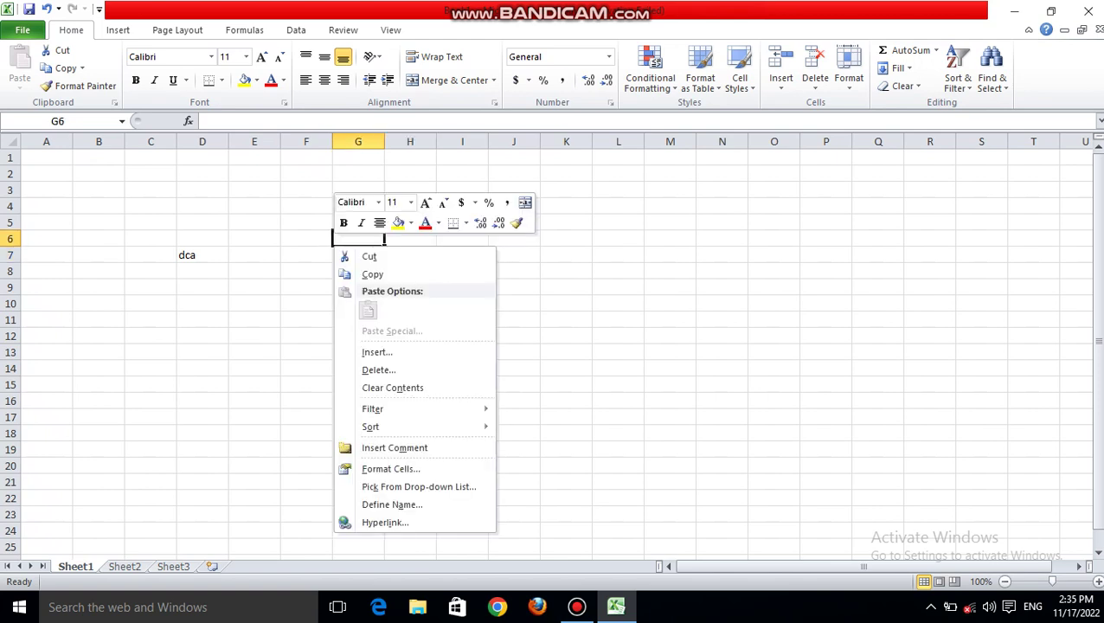
key("Escape")
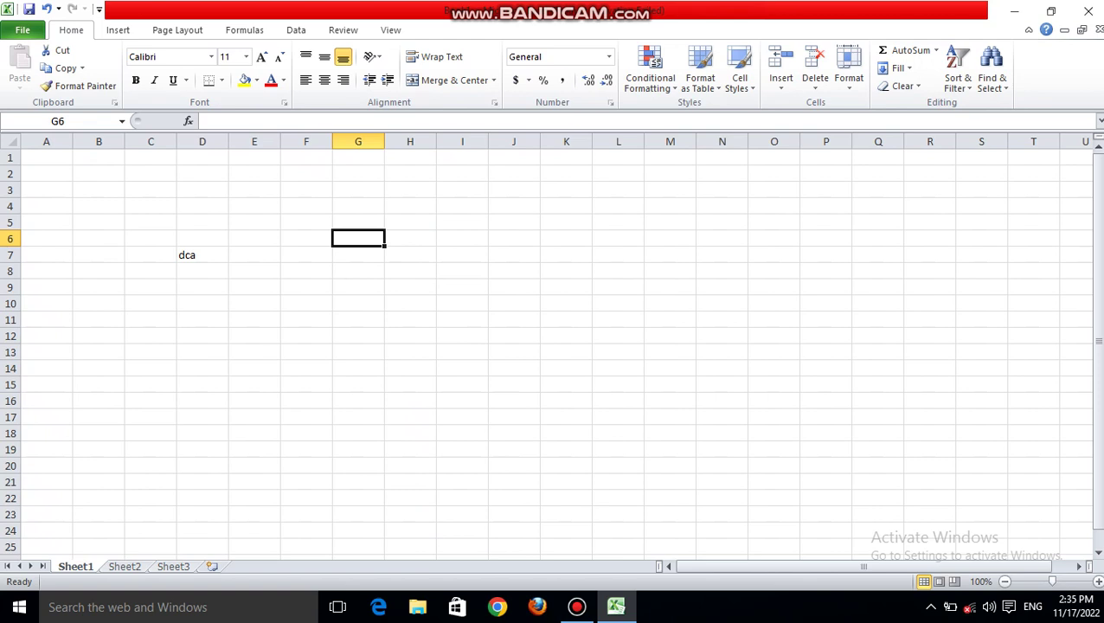
Copy the "dca" entry from cell D7, paste it into cell H7 and reselect the pasted cell.
left_click(202, 256)
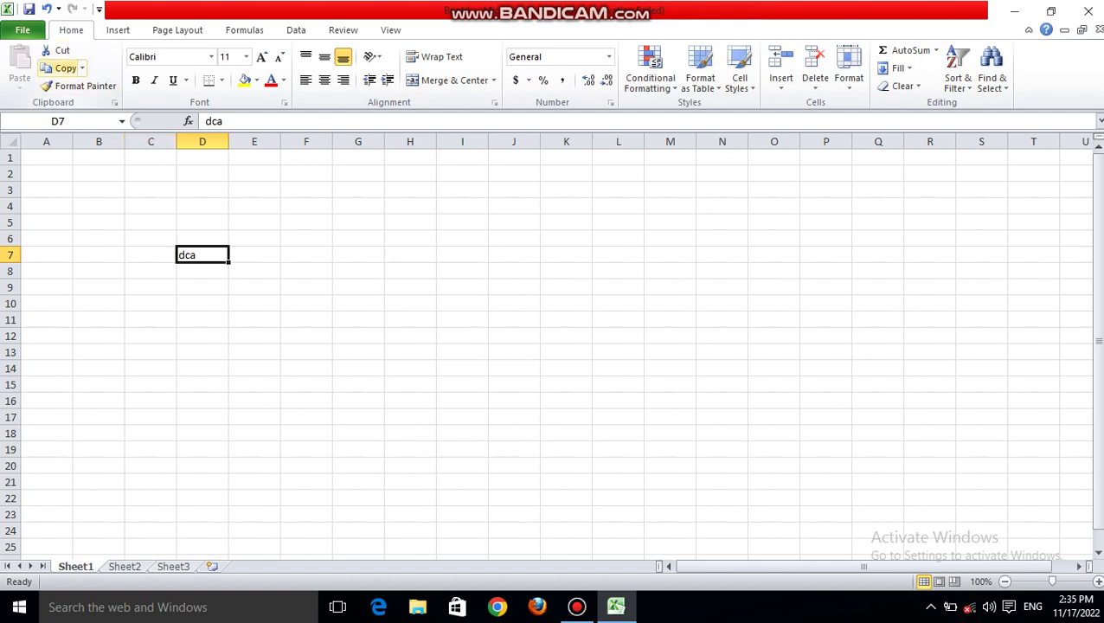
left_click(65, 67)
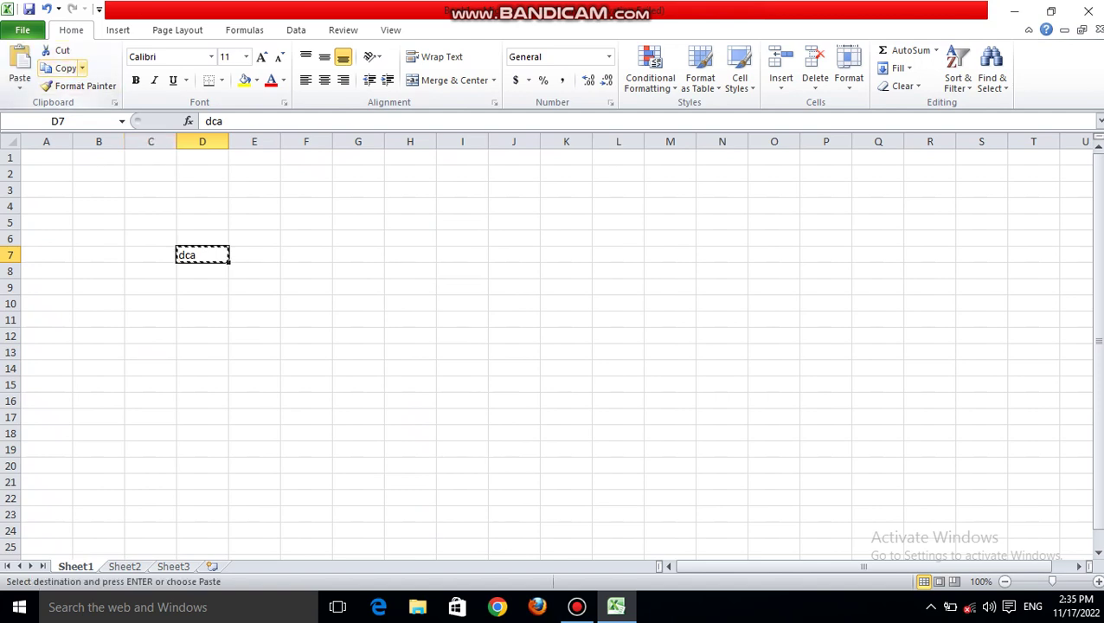
left_click(410, 256)
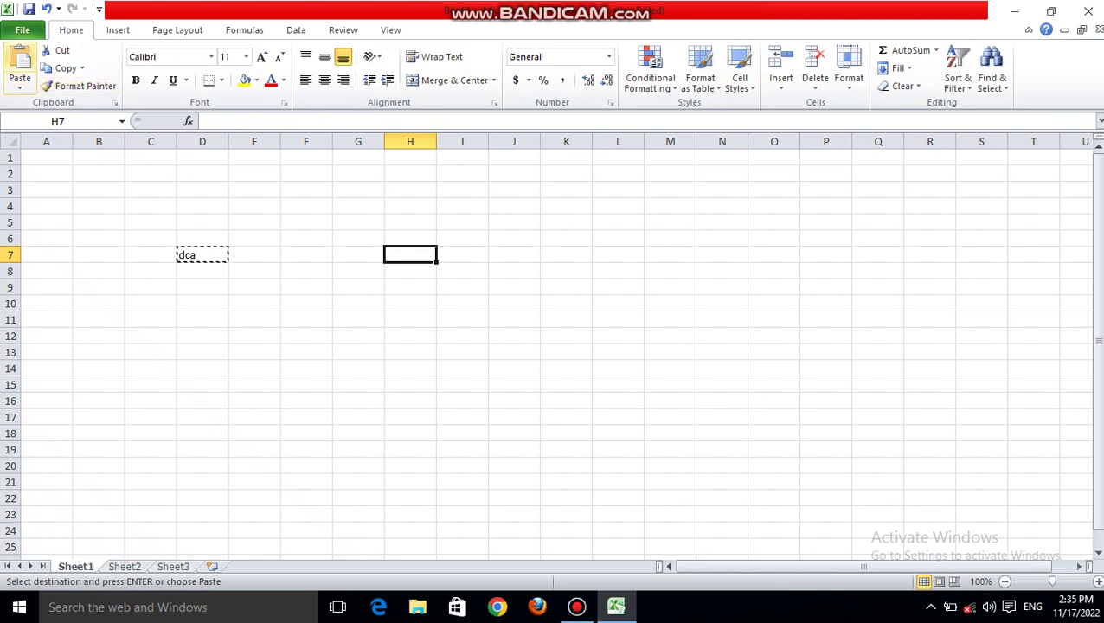
left_click(20, 59)
left_click(306, 368)
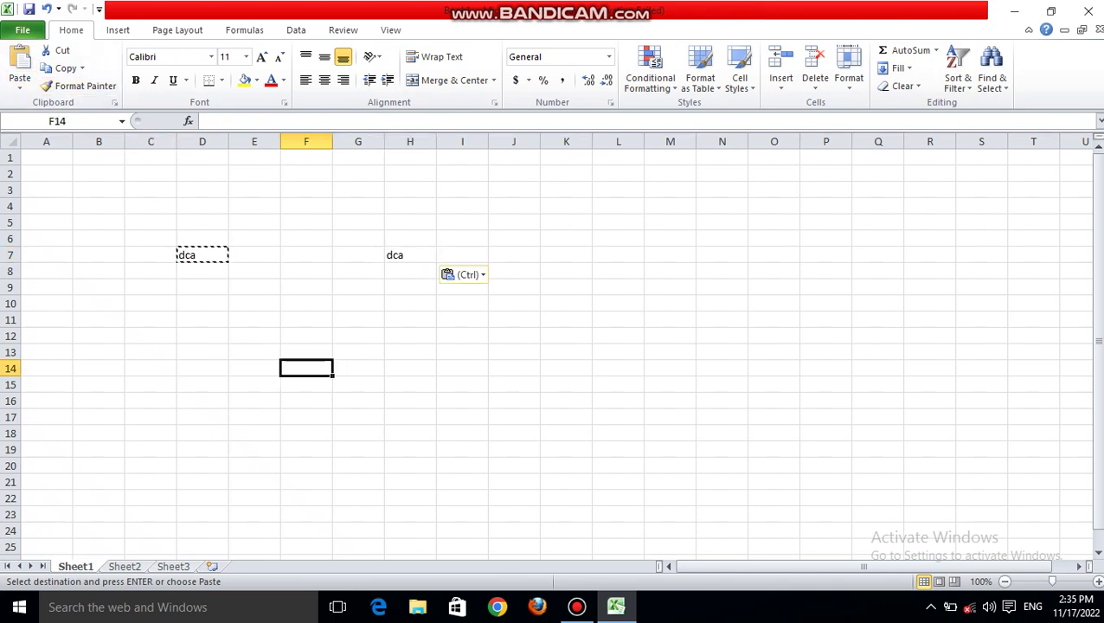
left_click(410, 255)
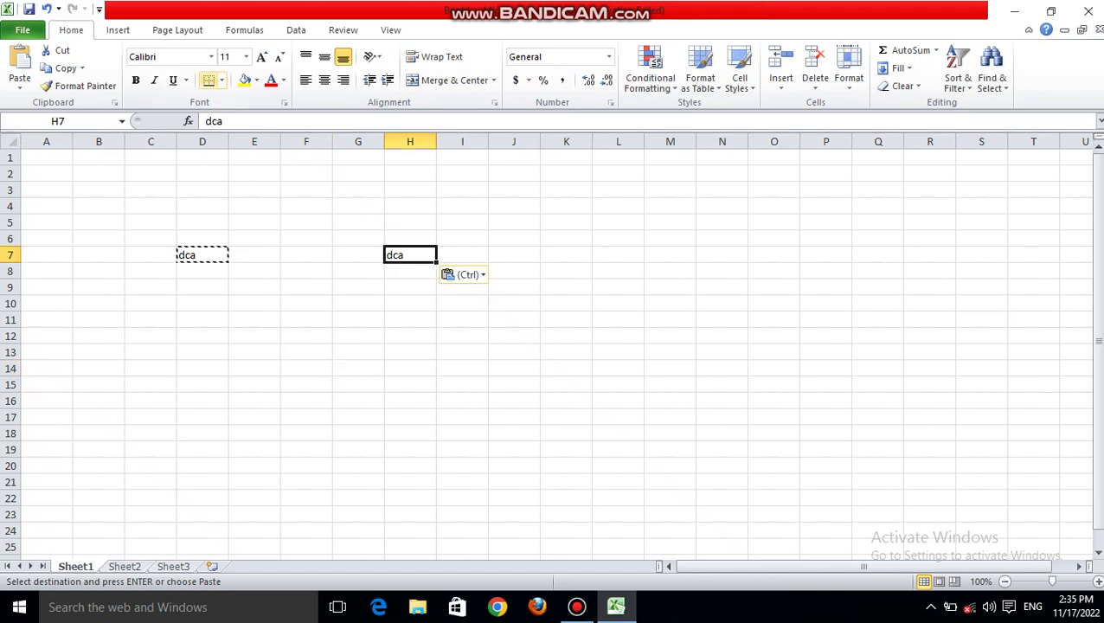
Make the pasted "dca" entry in cell H7 bold and colour its text red.
left_click(135, 79)
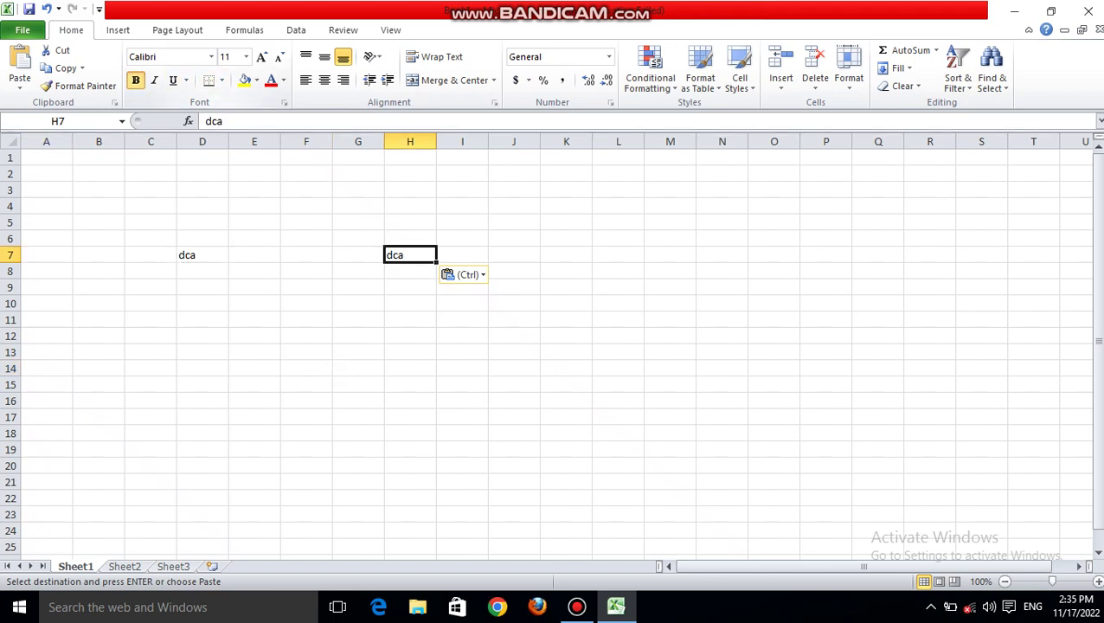
left_click(270, 80)
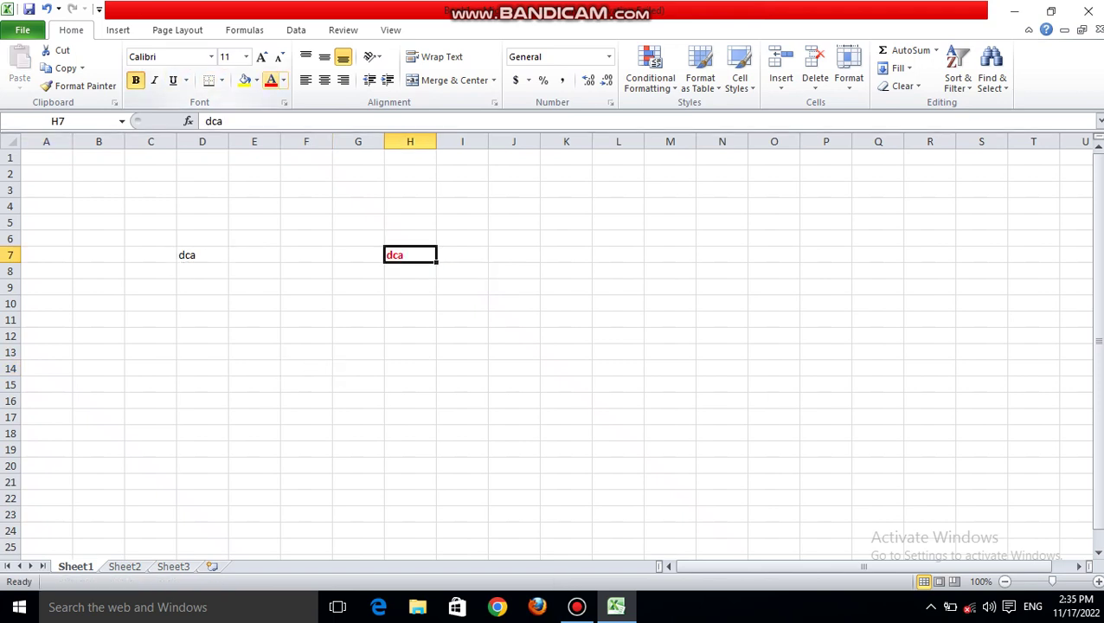
left_click(358, 288)
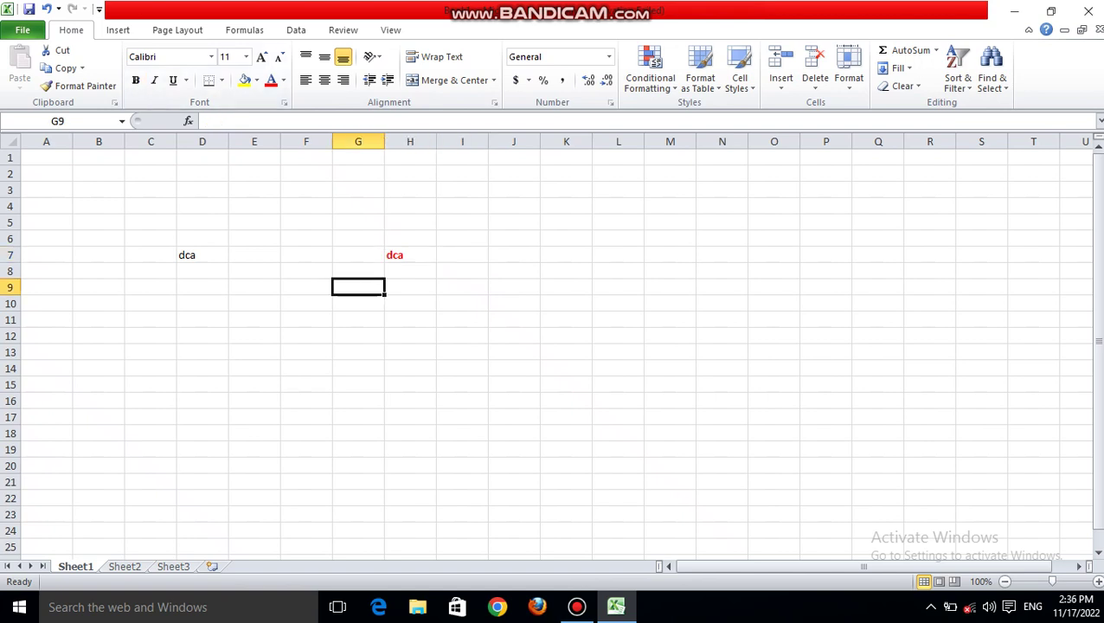
Enter the headings "name", "address" and "class" in cells A1, B1 and C1.
left_click(46, 157)
type("name")
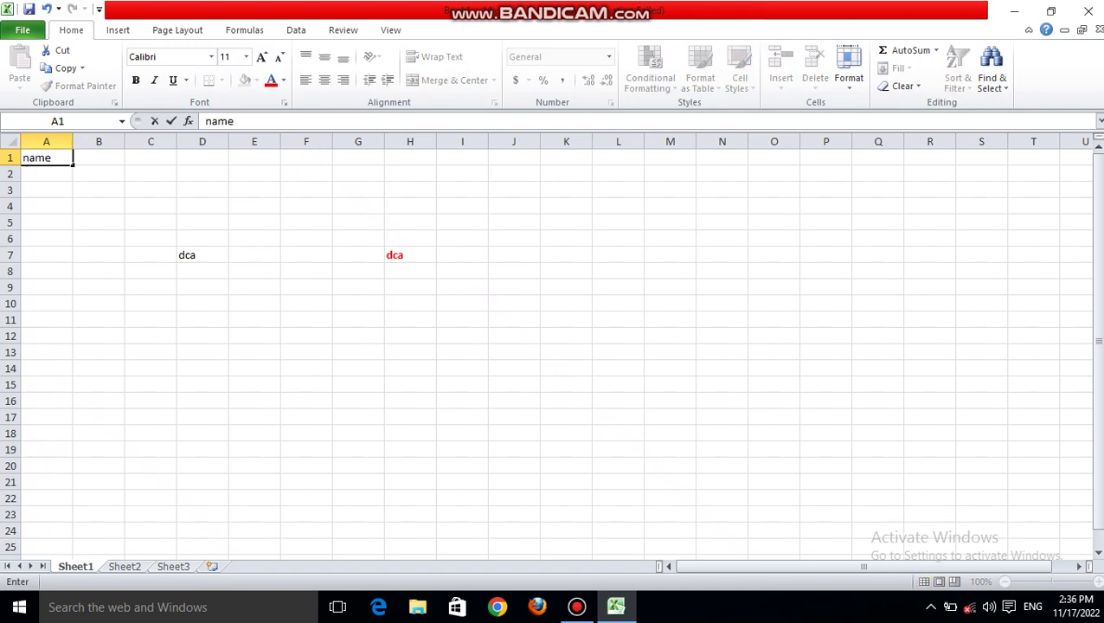
key("Tab")
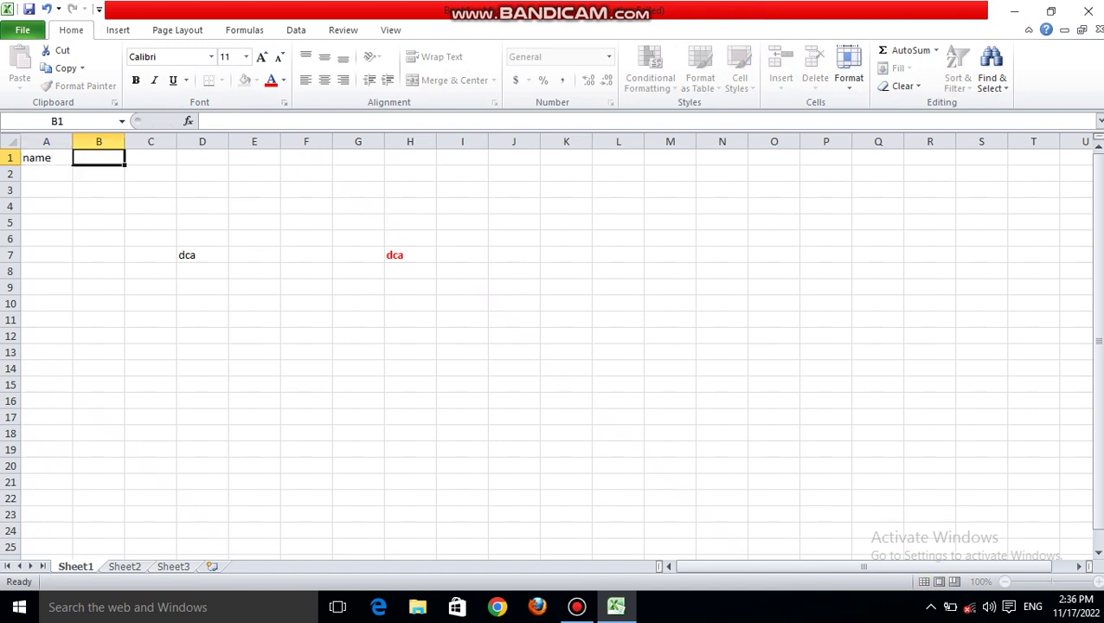
type("address")
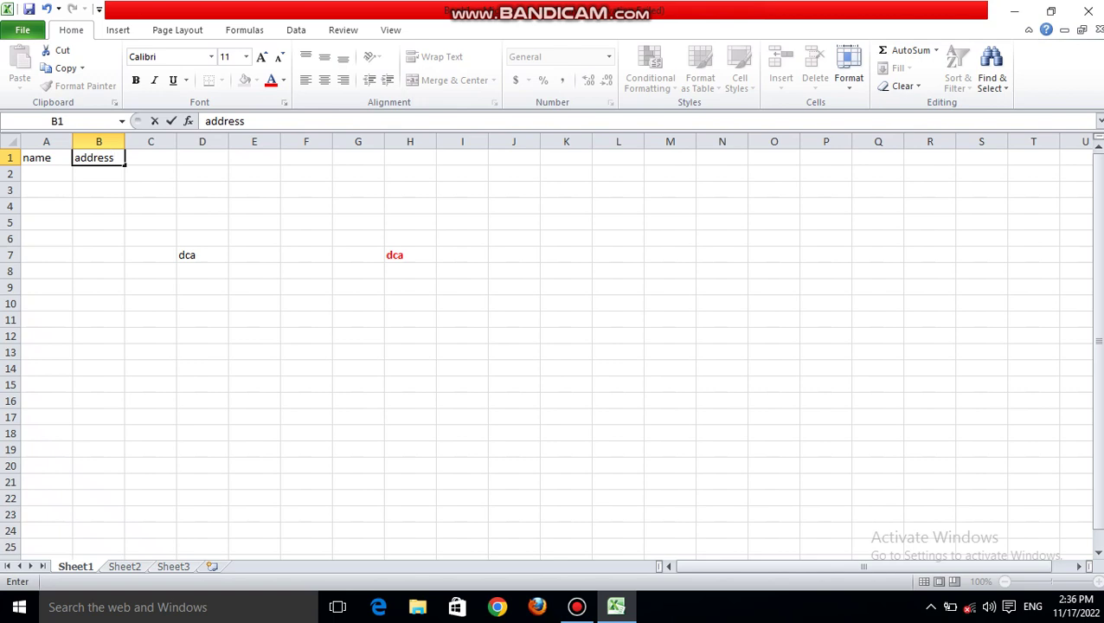
key("Tab")
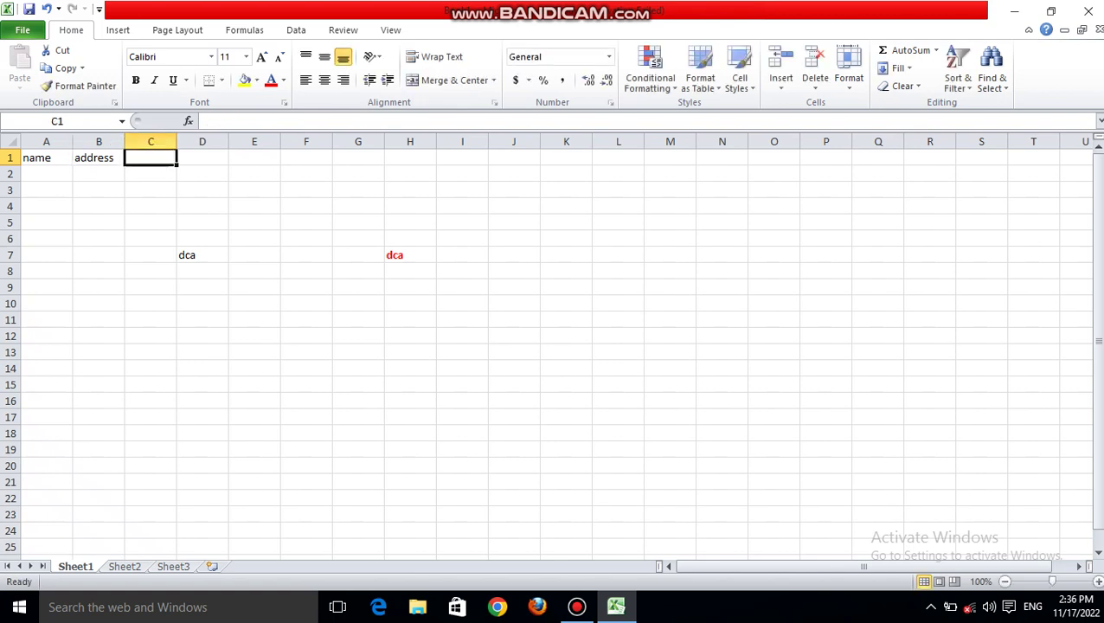
type("class")
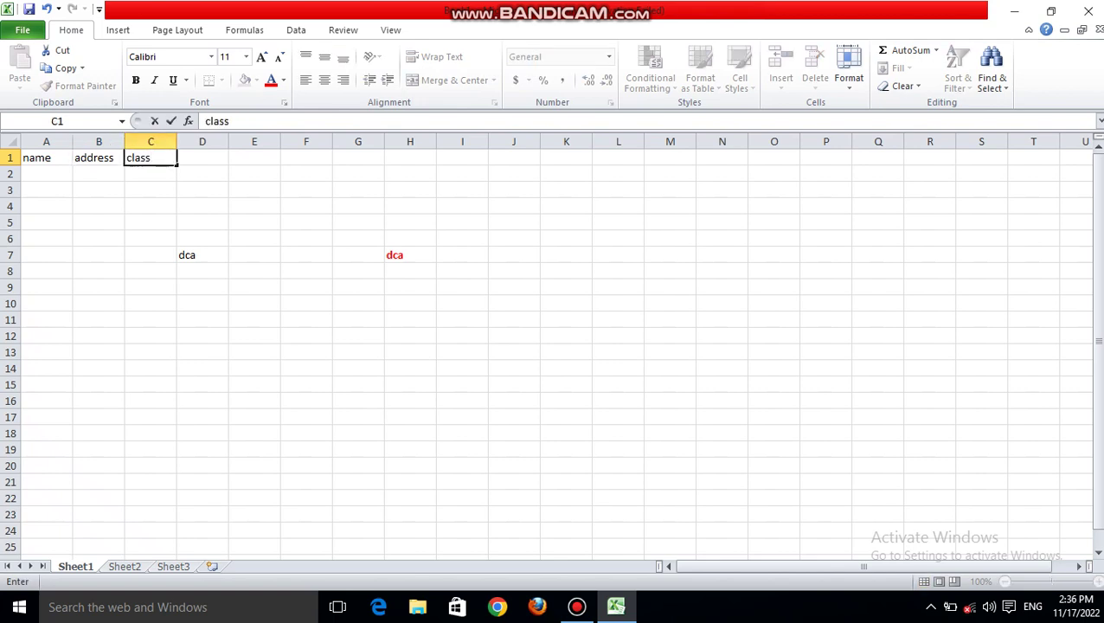
left_click(254, 206)
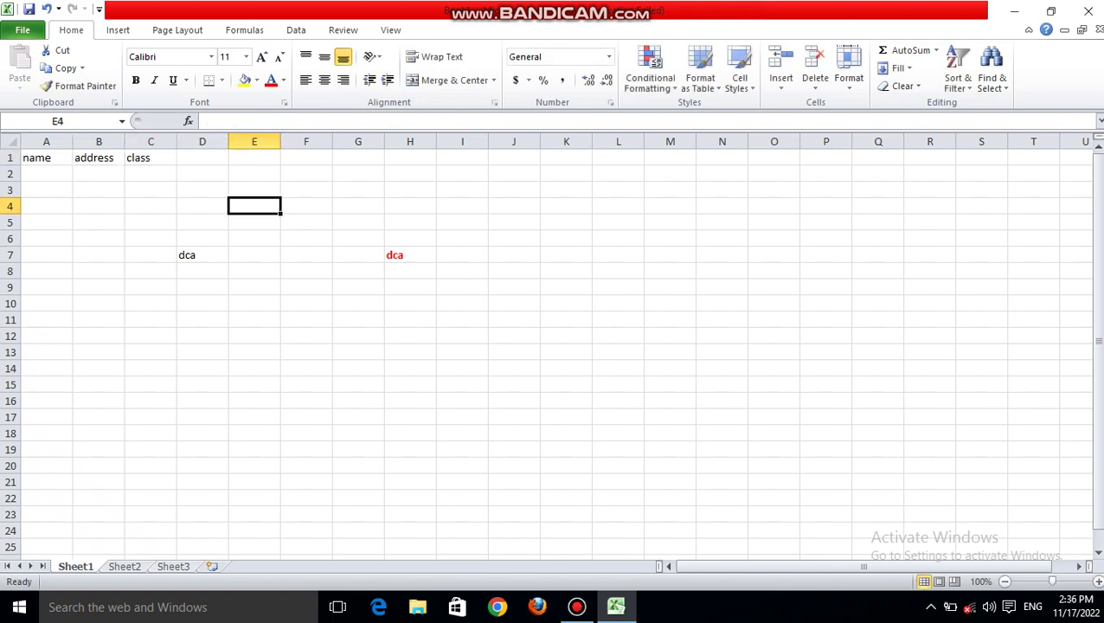
Widen columns C, B and A, and increase the heights of rows 2 and 1.
left_click_drag(176, 141, 208, 141)
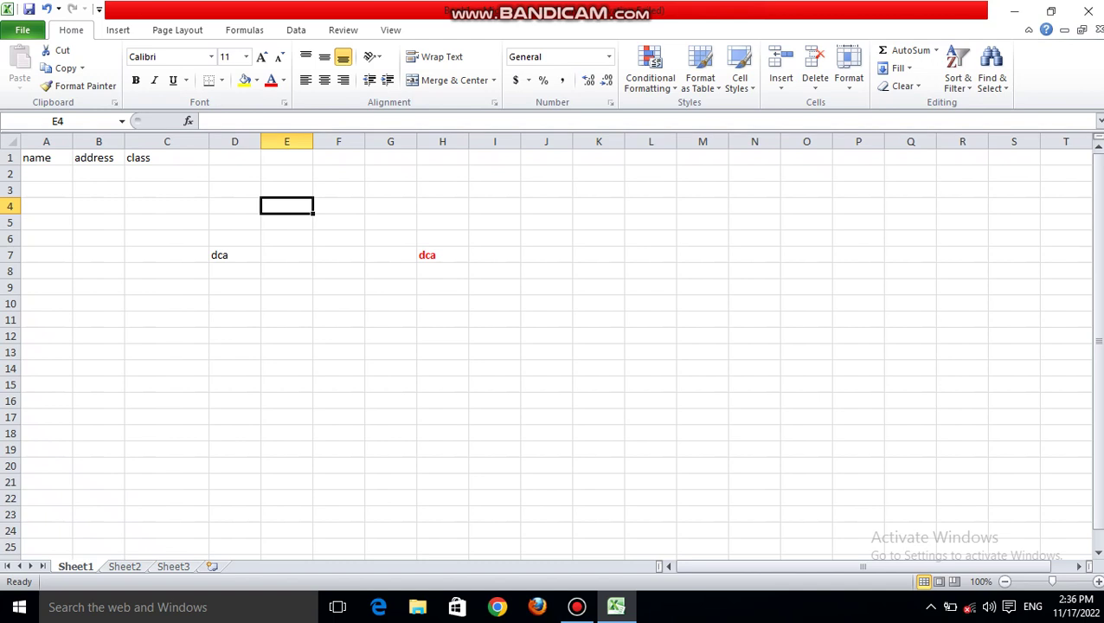
left_click_drag(124, 141, 192, 141)
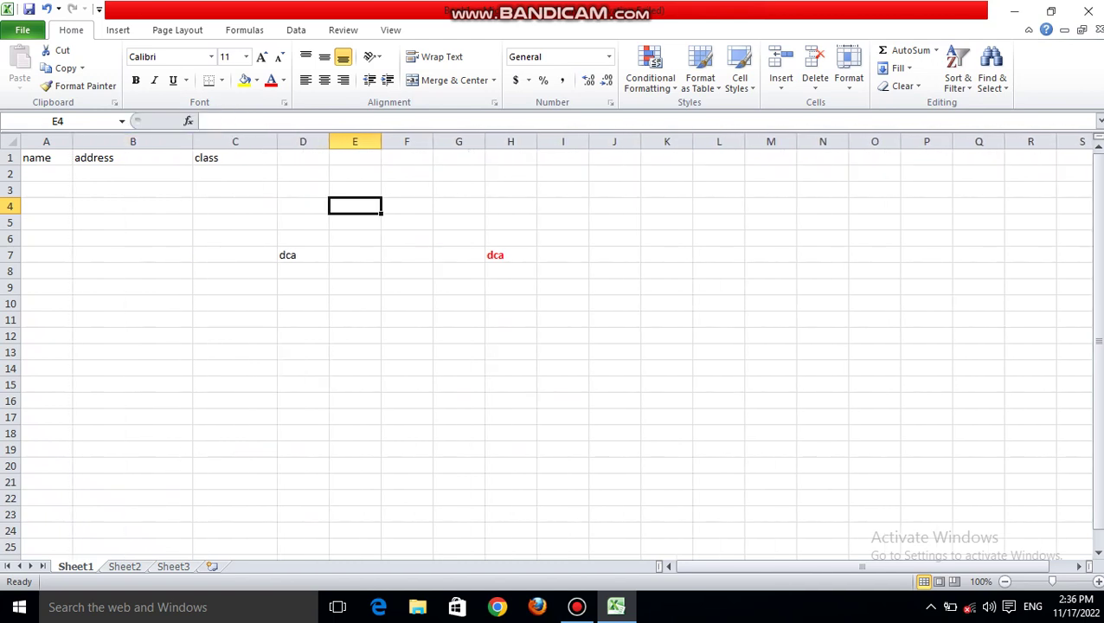
left_click_drag(73, 141, 132, 141)
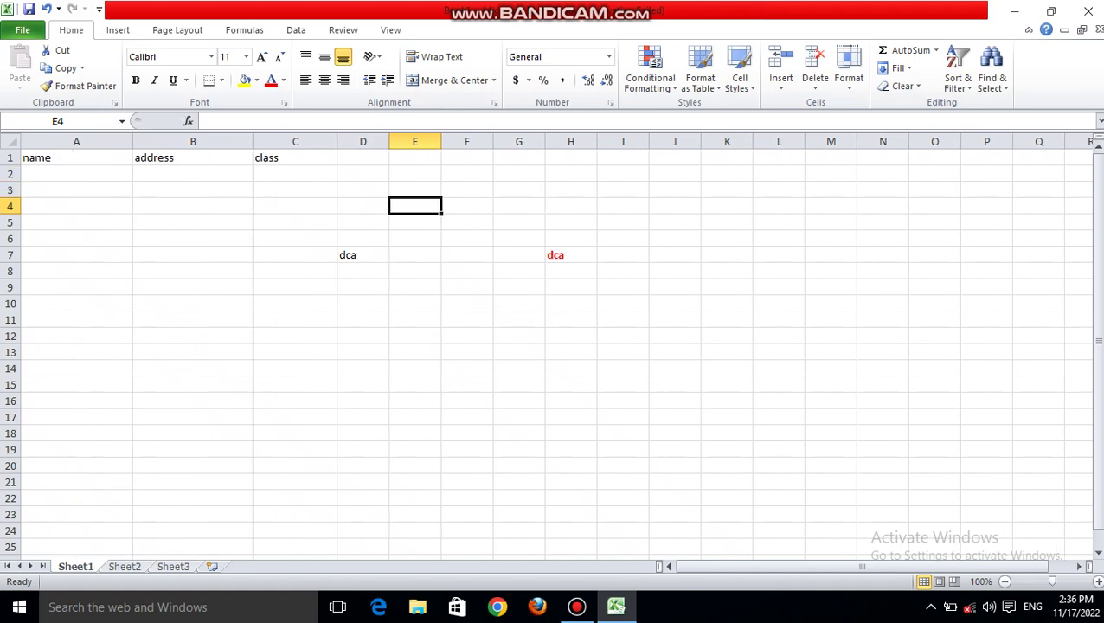
left_click_drag(10, 181, 10, 196)
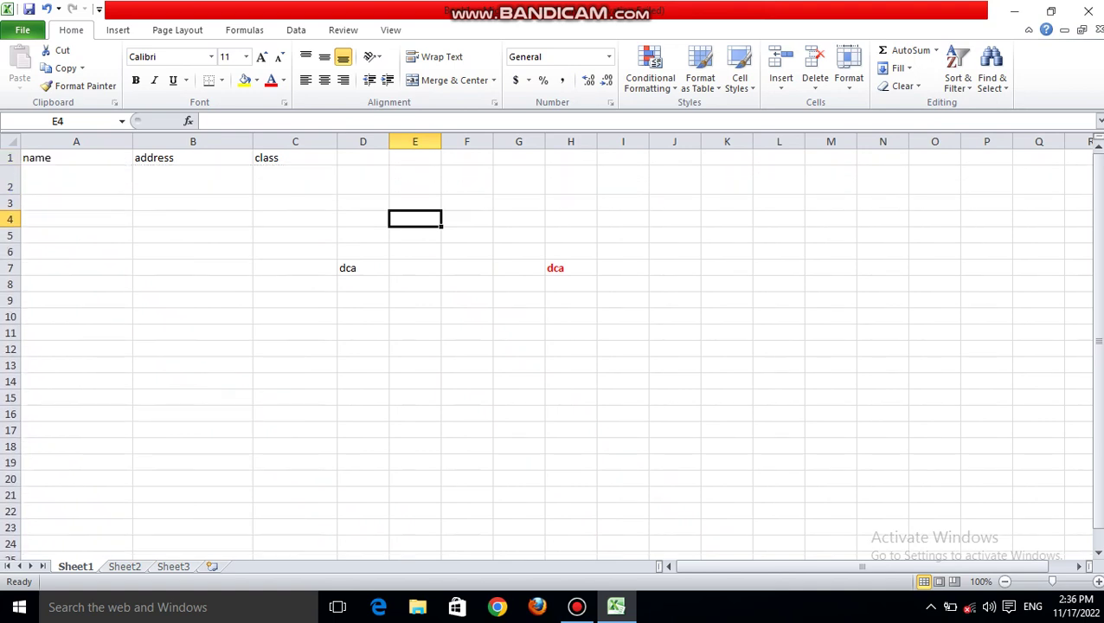
left_click_drag(10, 165, 11, 181)
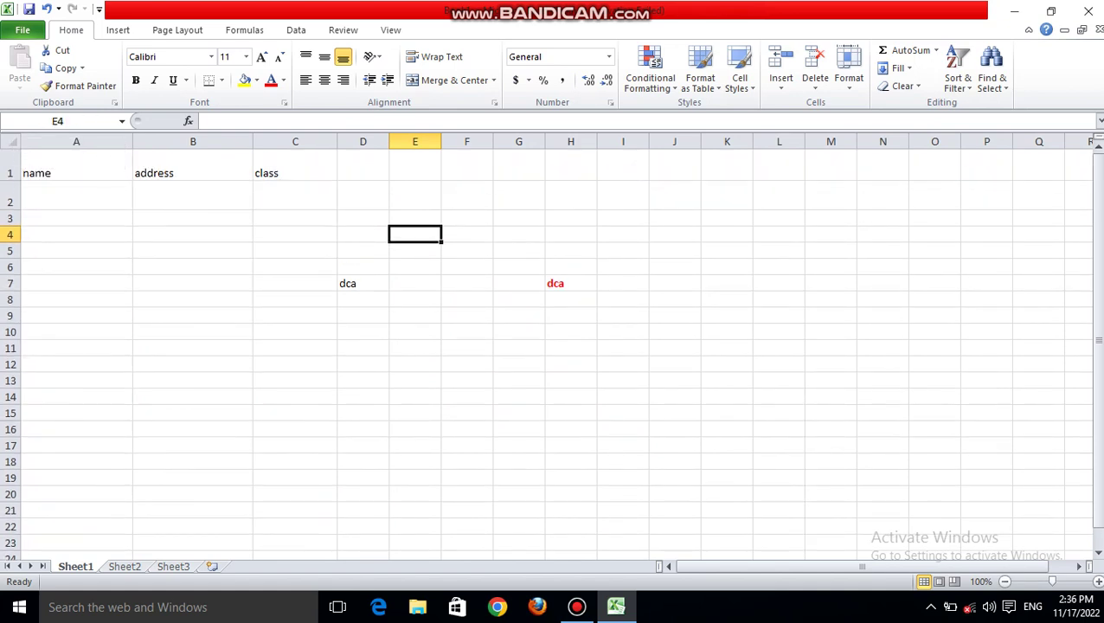
Centre the headings in A1, B1 and C1 horizontally, with "name" middle-aligned and "class" top-aligned vertically.
left_click(76, 169)
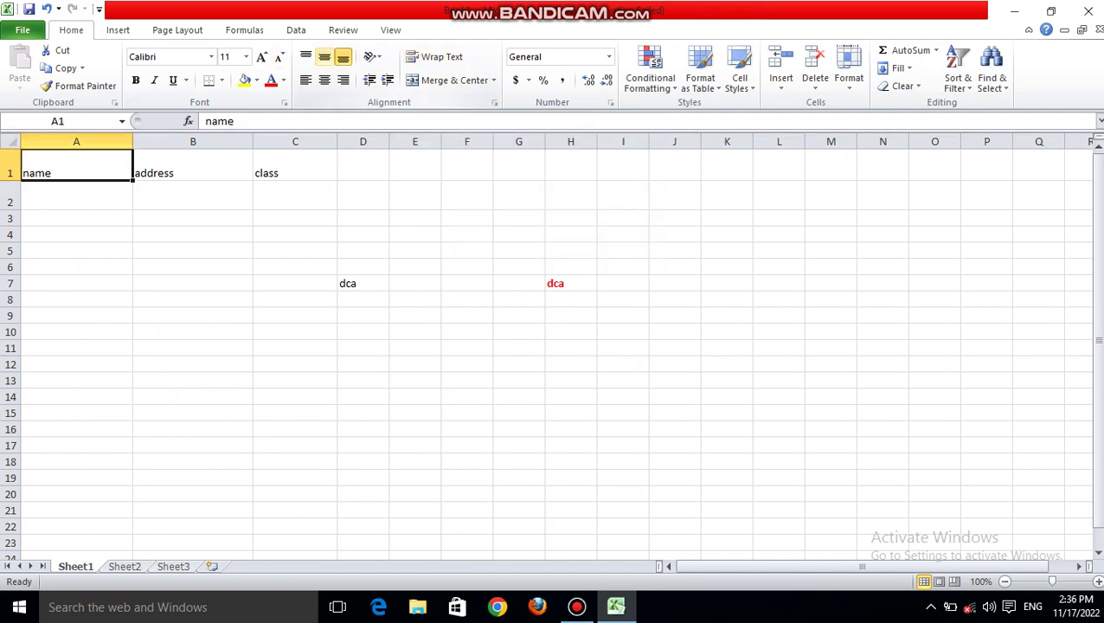
left_click(324, 56)
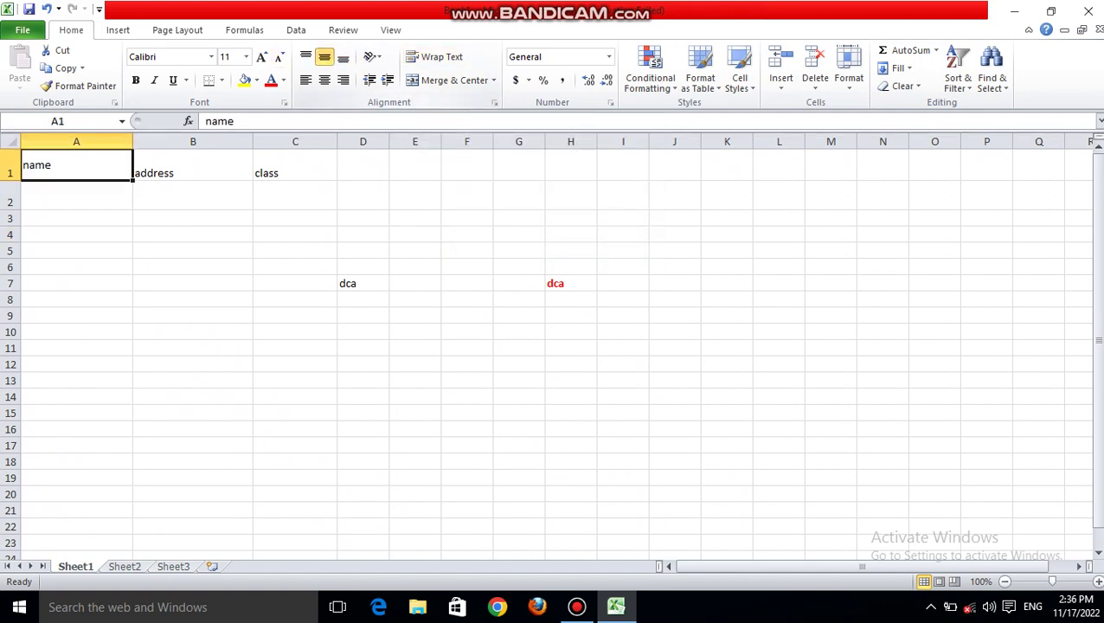
left_click(325, 80)
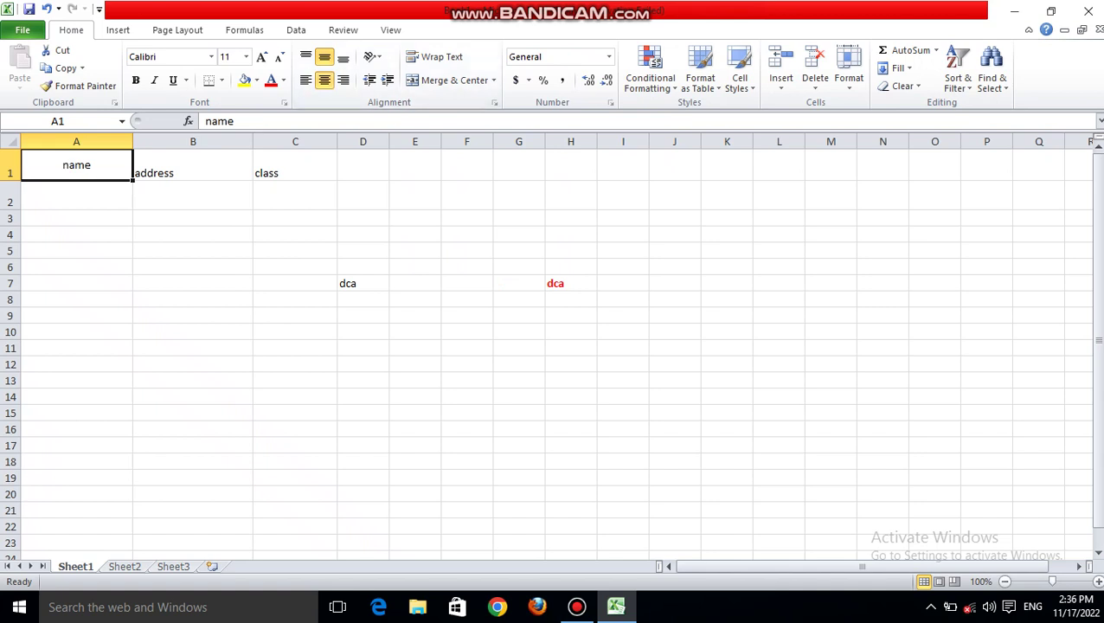
key("Right")
left_click(324, 80)
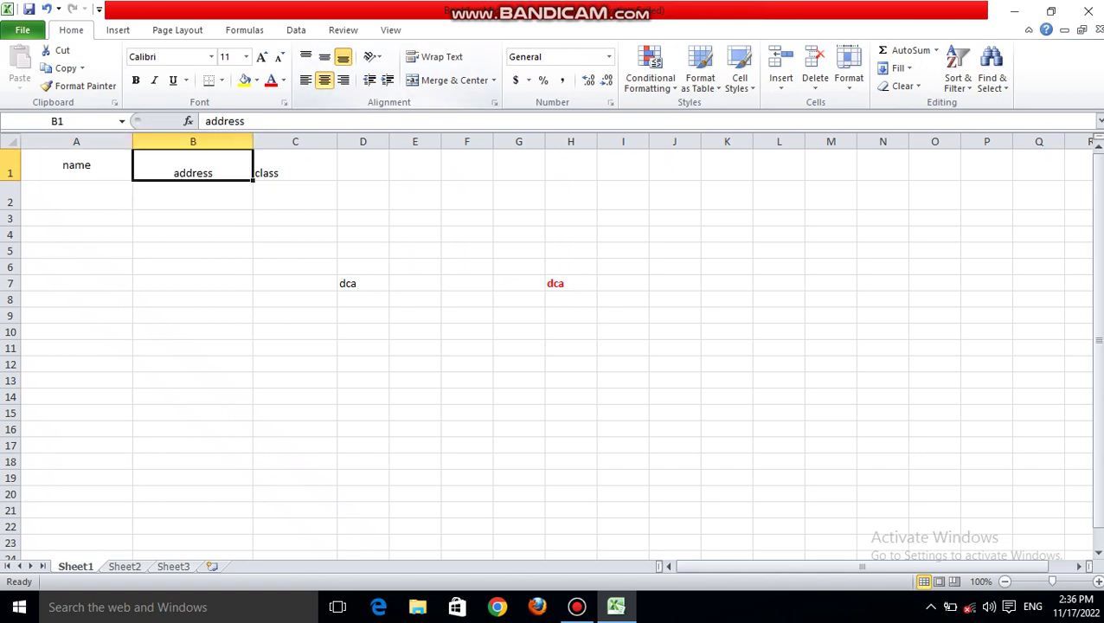
key("Right")
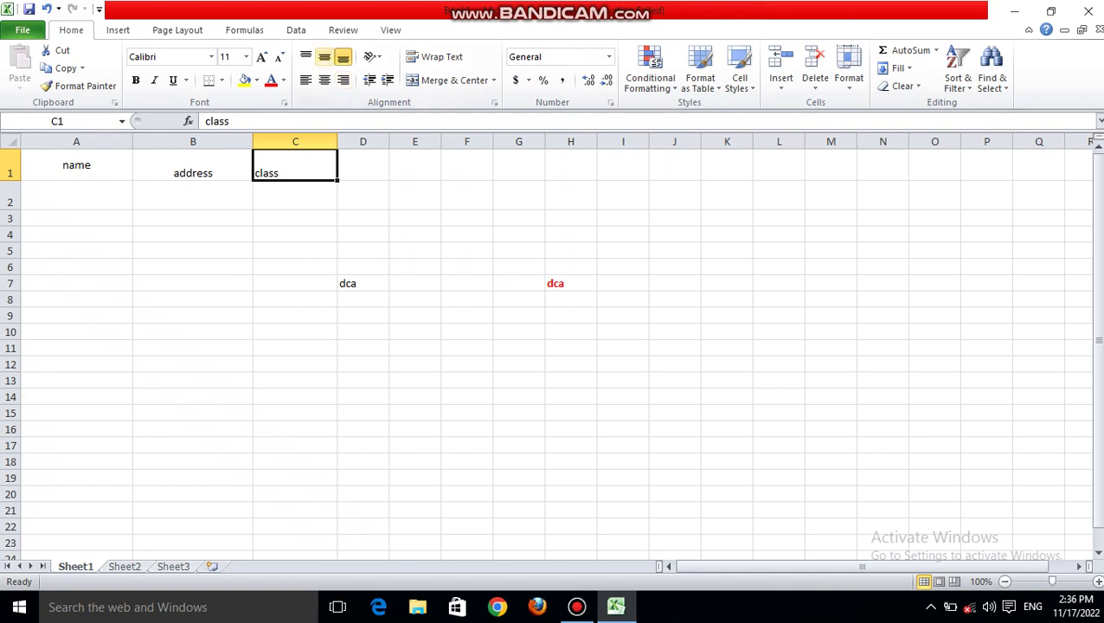
left_click(305, 56)
left_click(325, 80)
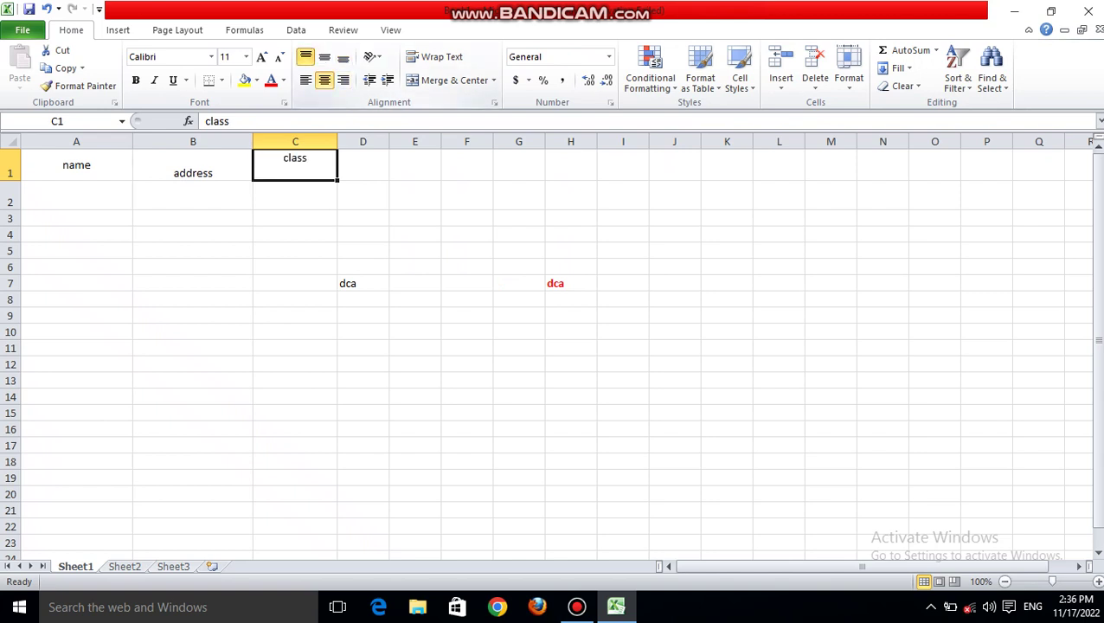
Middle-align the "address" heading vertically in cell B1.
left_click(193, 195)
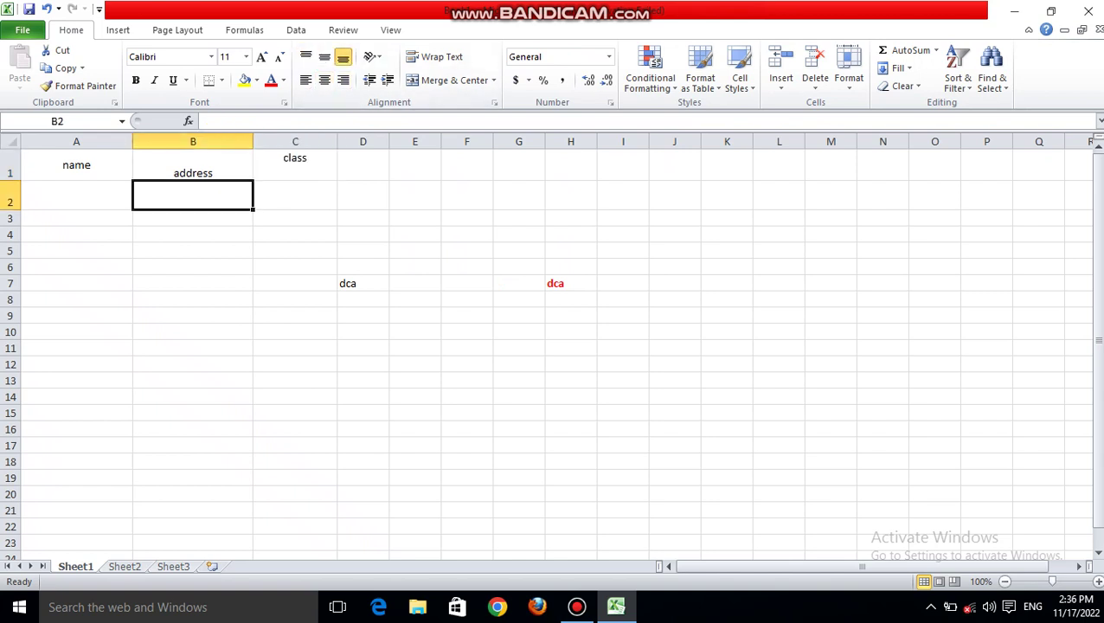
left_click(193, 164)
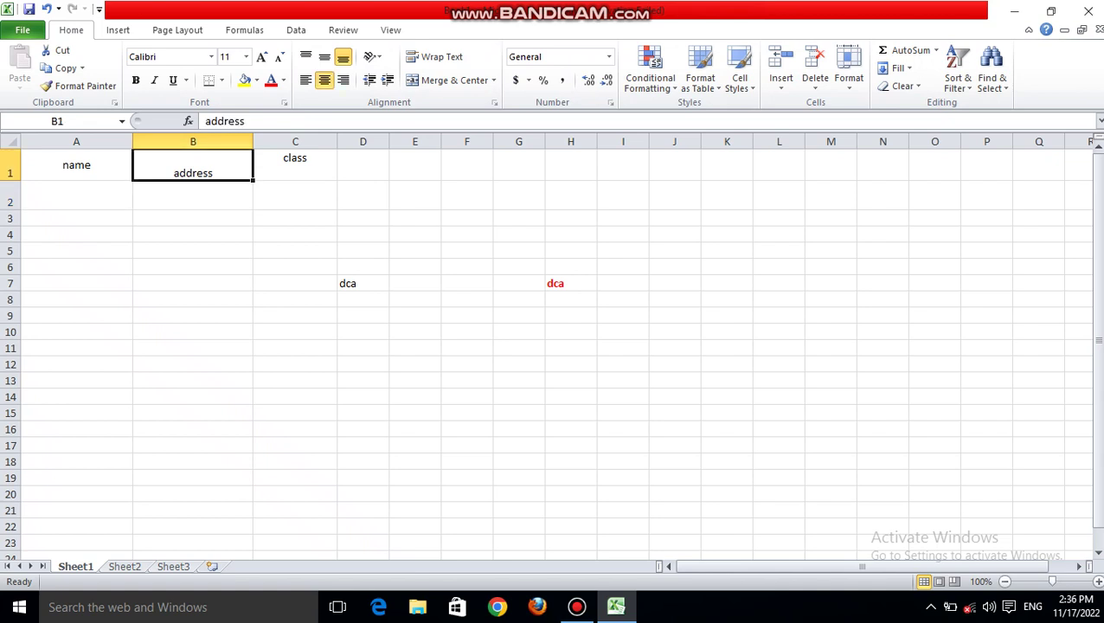
left_click(324, 56)
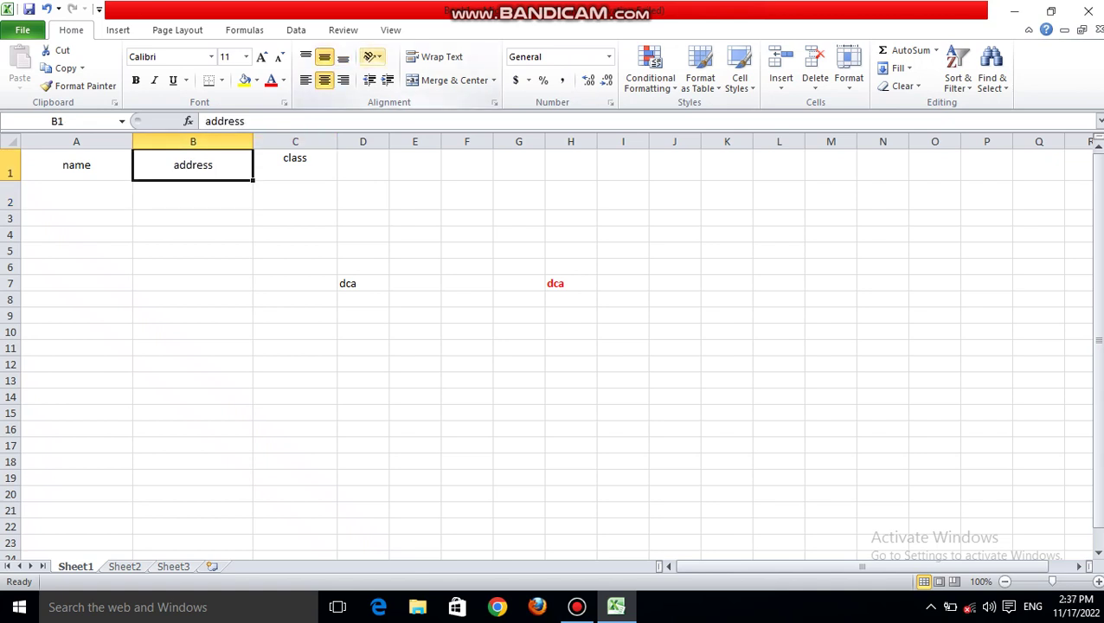
Angle the "address" heading clockwise, widen column B slightly and make row 1 tall enough for the slanted text.
left_click(372, 56)
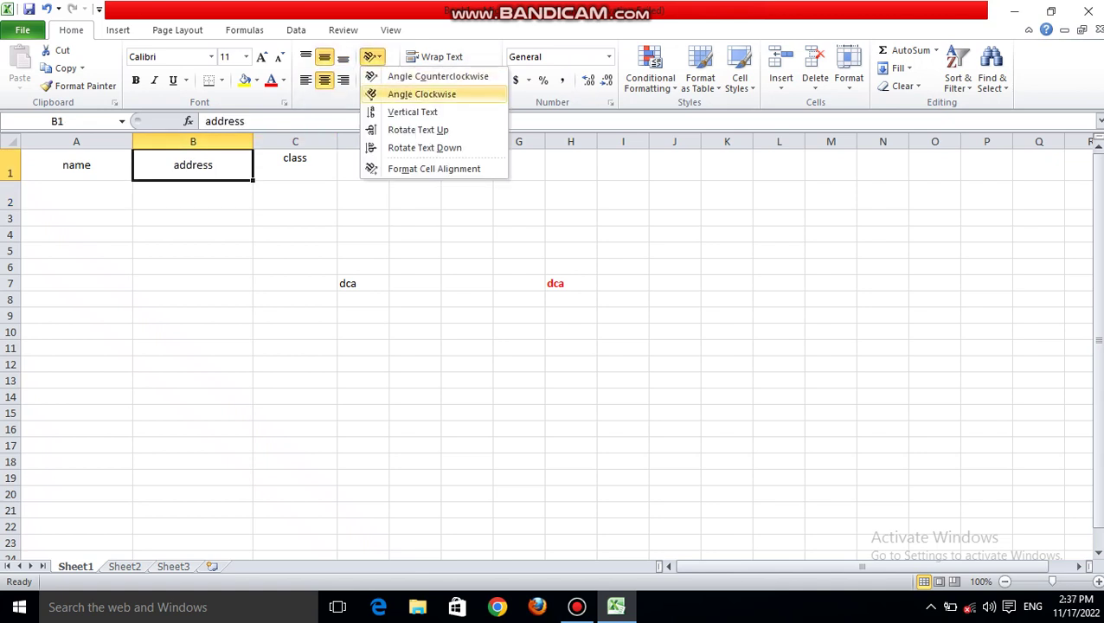
left_click(422, 93)
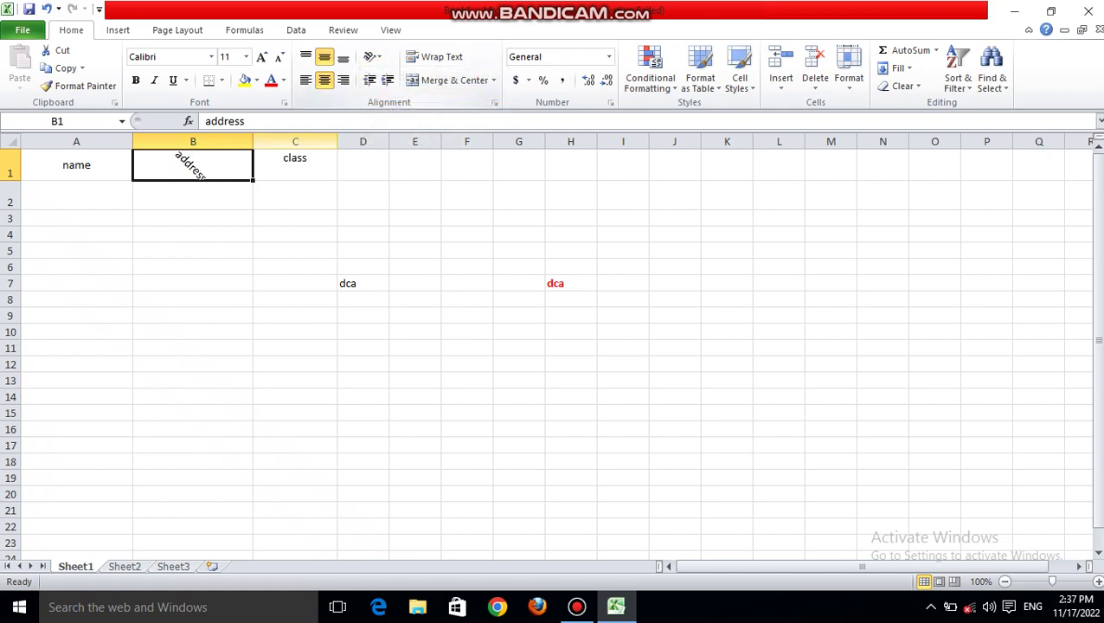
left_click_drag(253, 141, 261, 141)
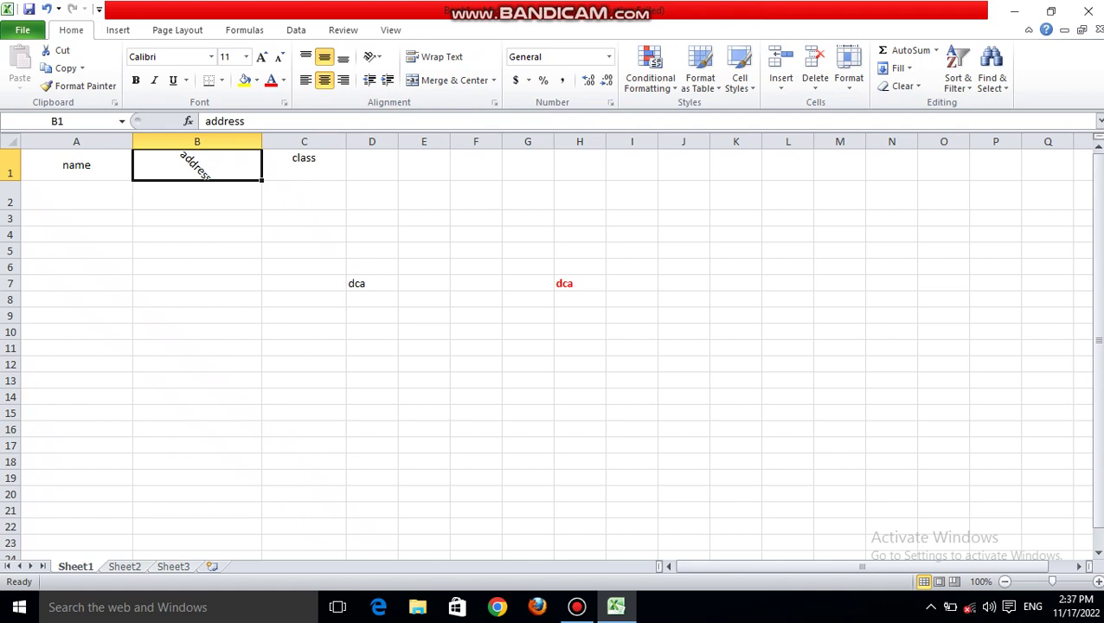
left_click_drag(10, 180, 10, 222)
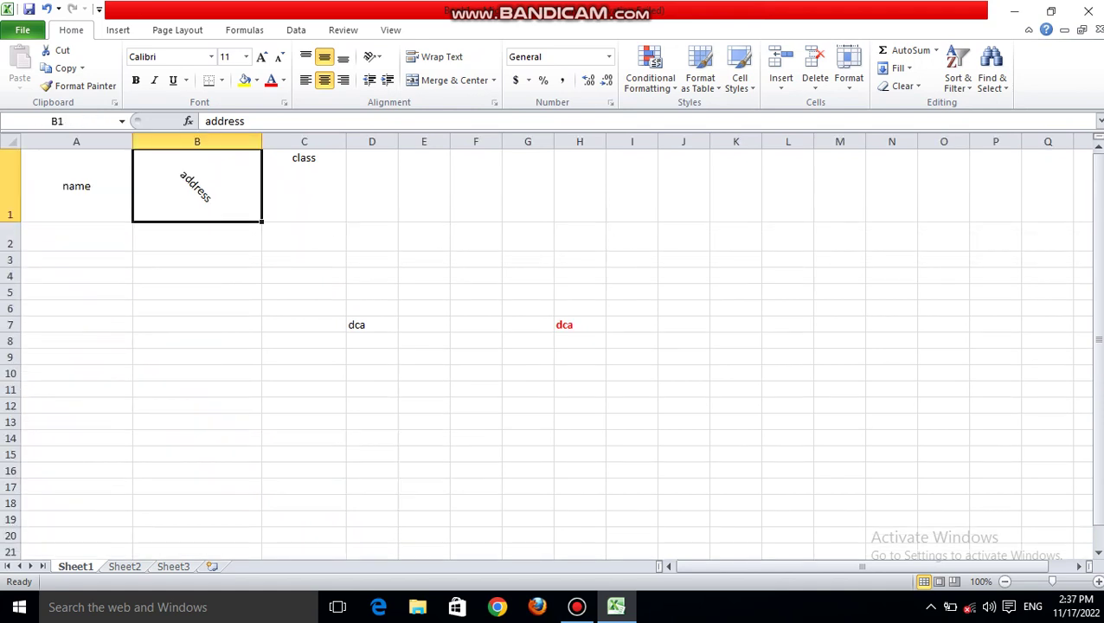
Enter the text "shri ram computer" in cell E3.
left_click(424, 260)
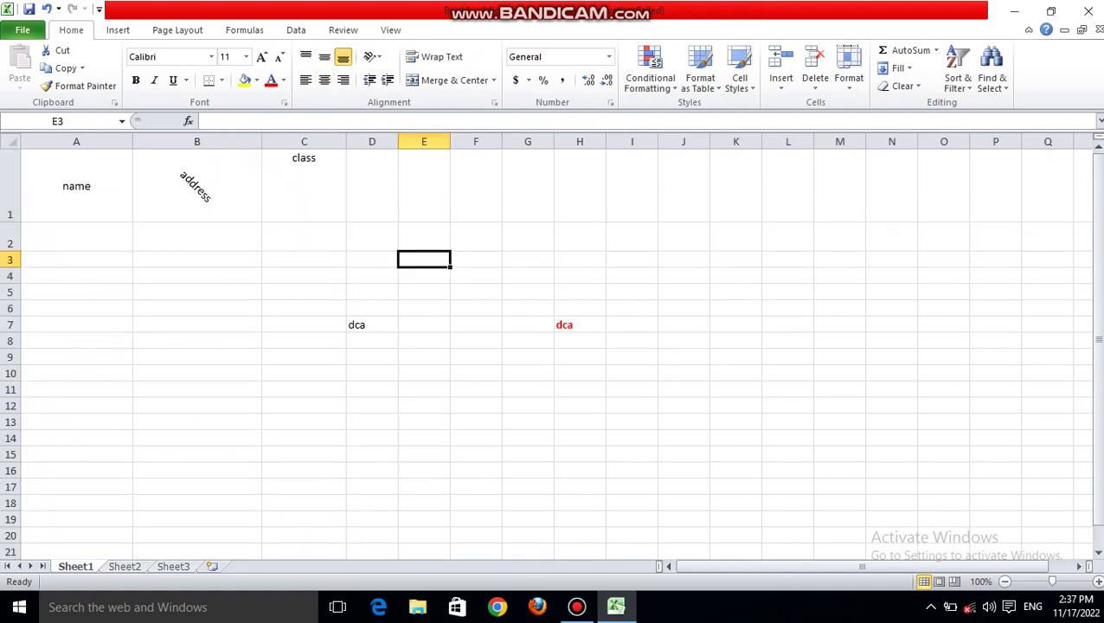
type("sg")
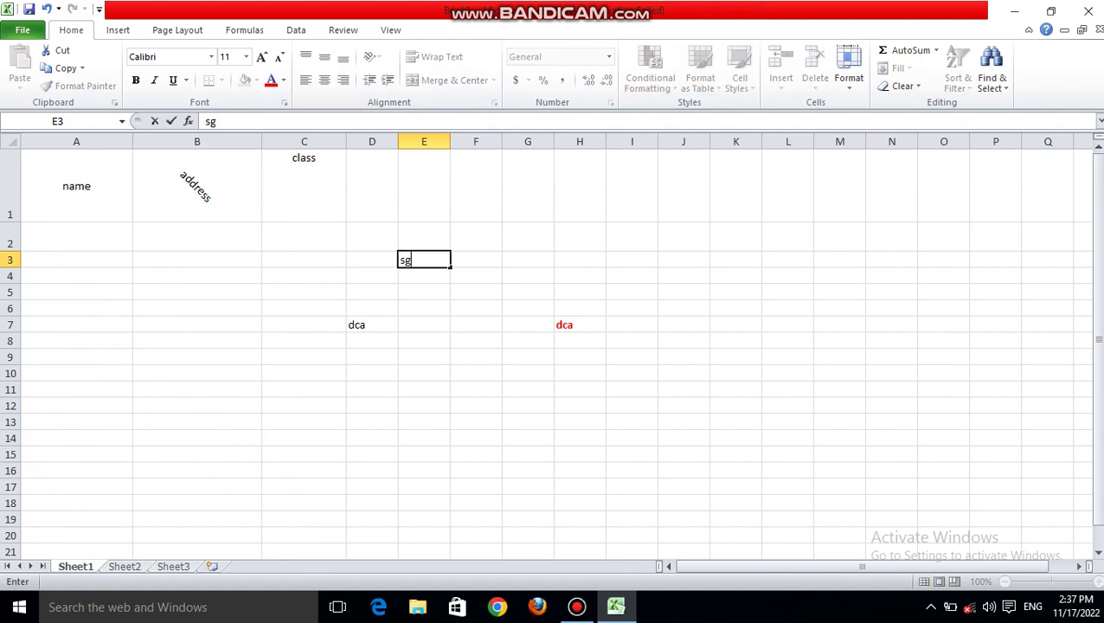
key("BackSpace")
type("hri ram computer")
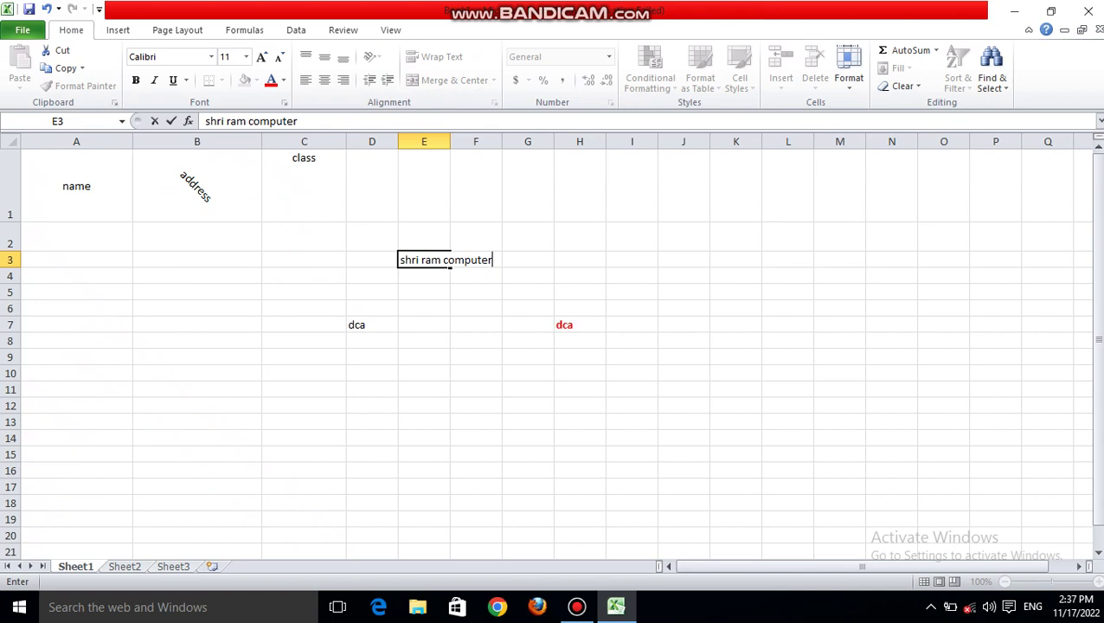
left_click(424, 293)
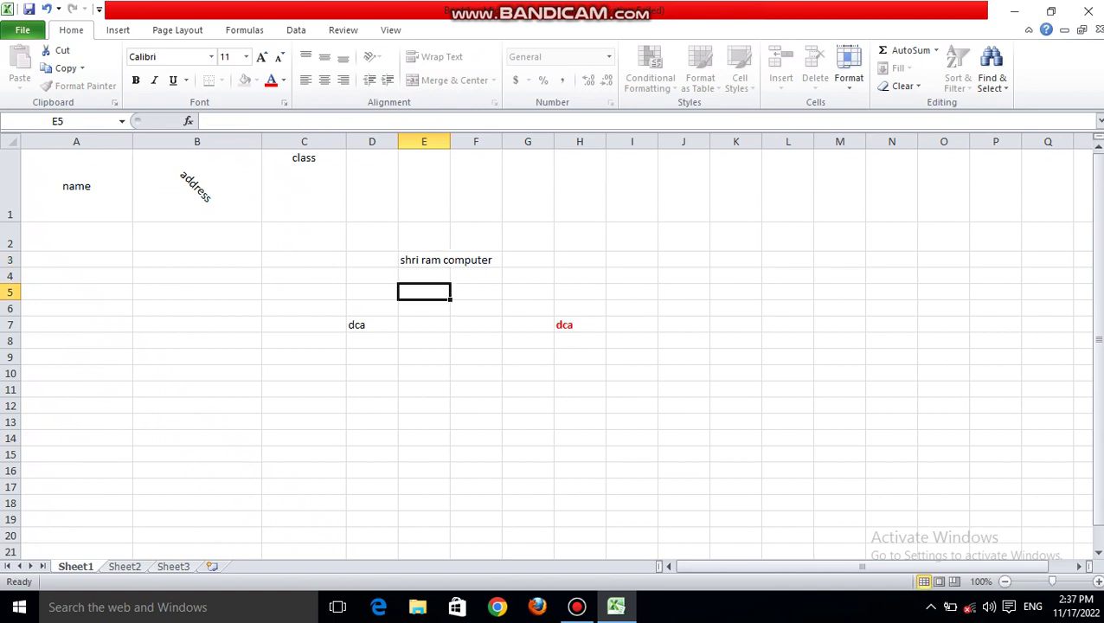
Wrap the text in cell E3 and widen column E slightly so that "computer" fits on one line.
left_click(424, 259)
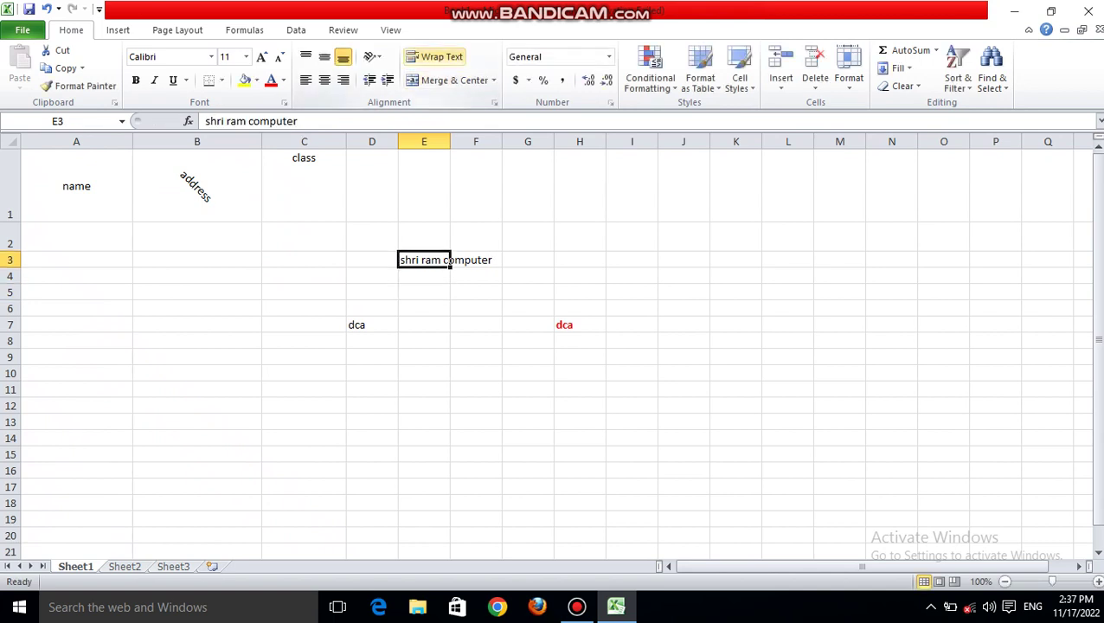
left_click(437, 56)
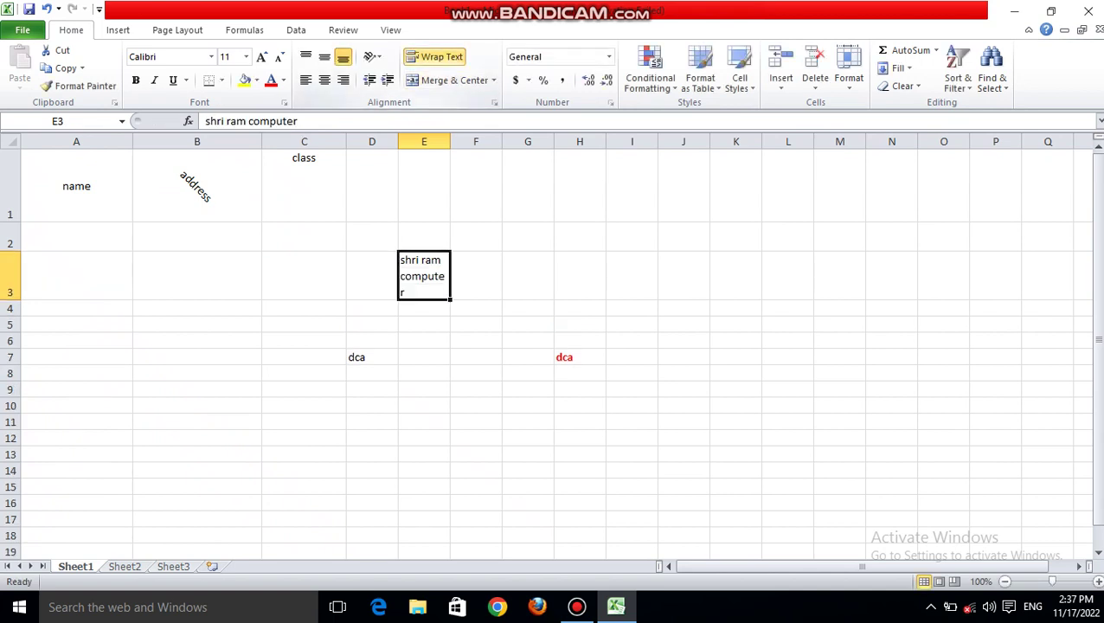
left_click_drag(450, 141, 455, 141)
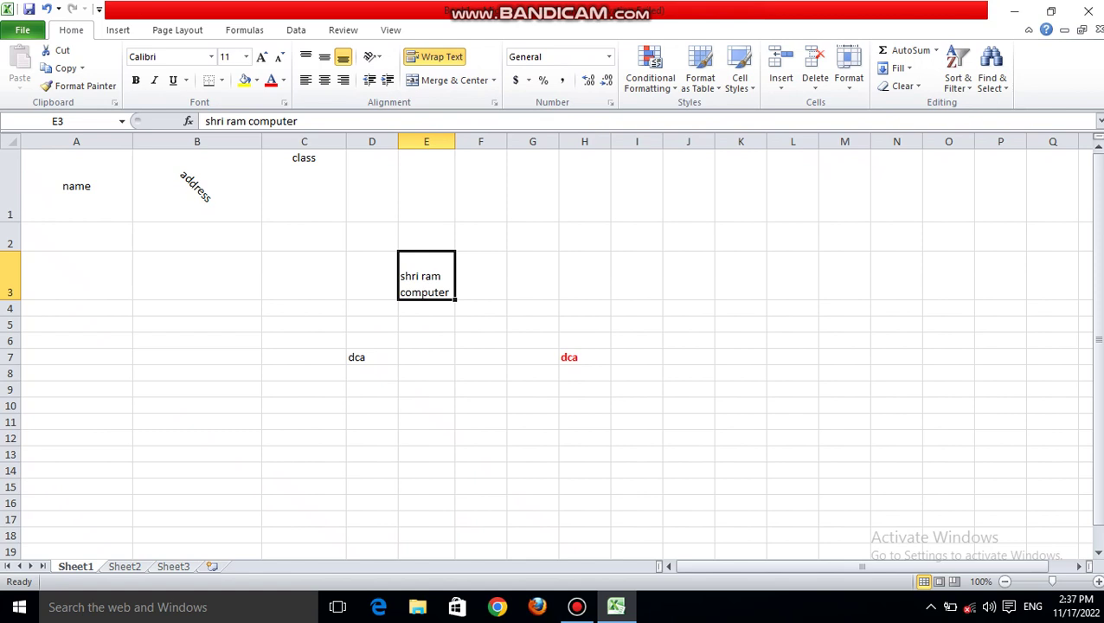
left_click(303, 237)
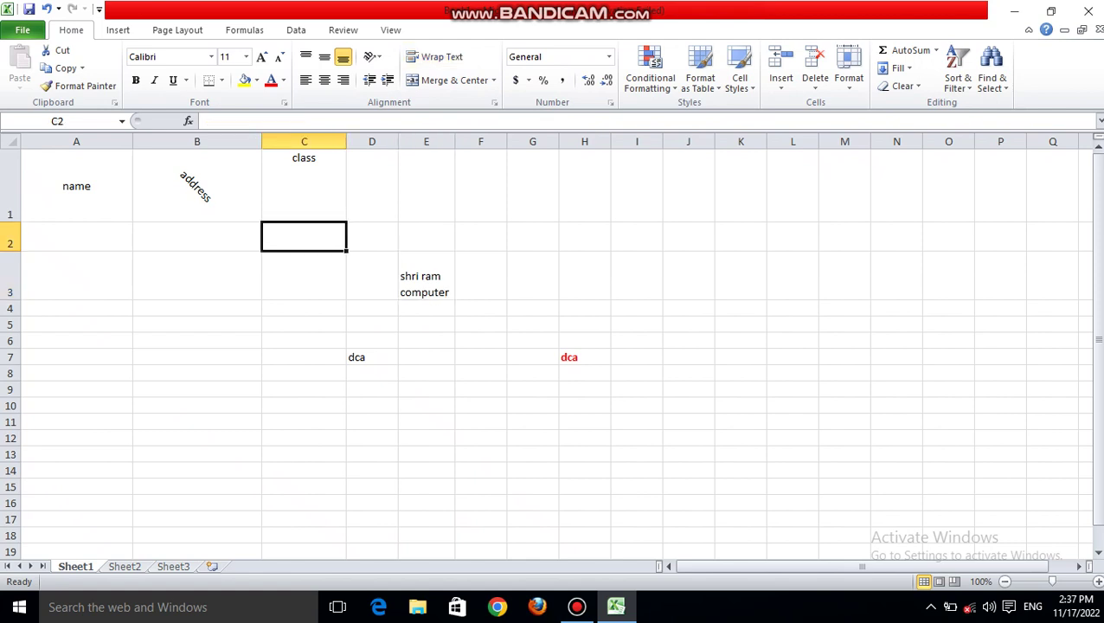
Merge and center the ranges C2:C13, B2:B13 and A2:A13, each into its own single cell.
left_click_drag(303, 237, 303, 455)
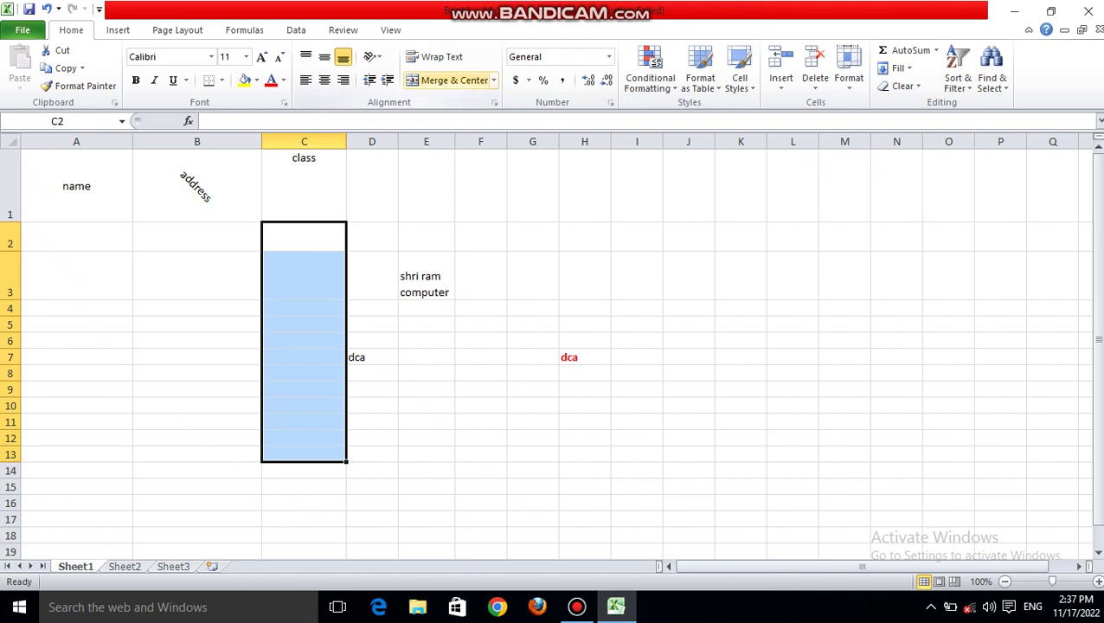
left_click(450, 79)
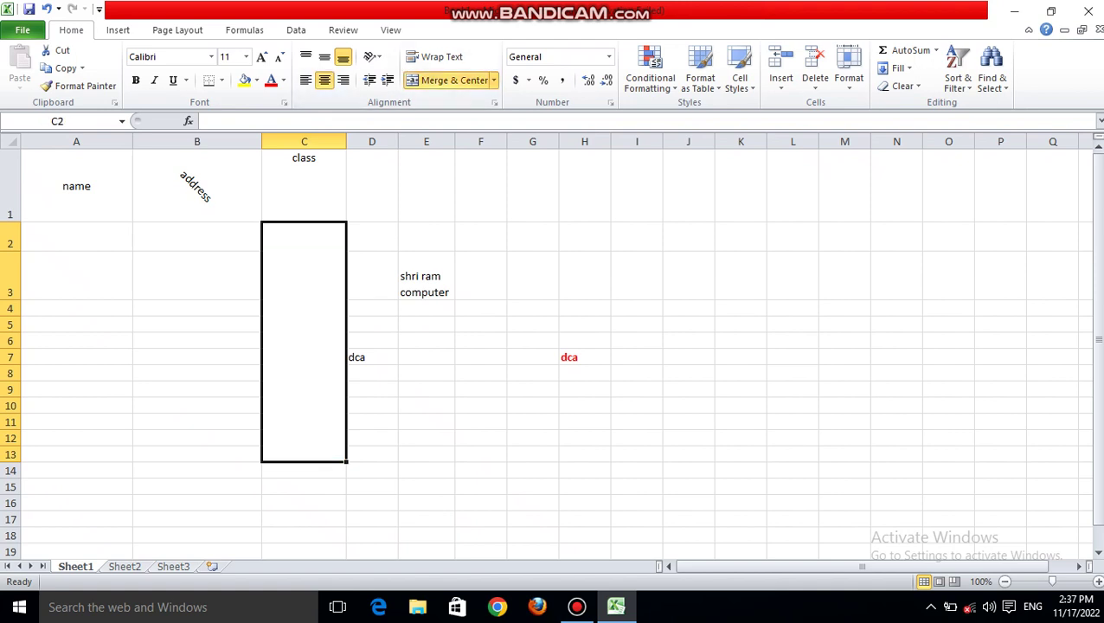
left_click_drag(198, 236, 197, 454)
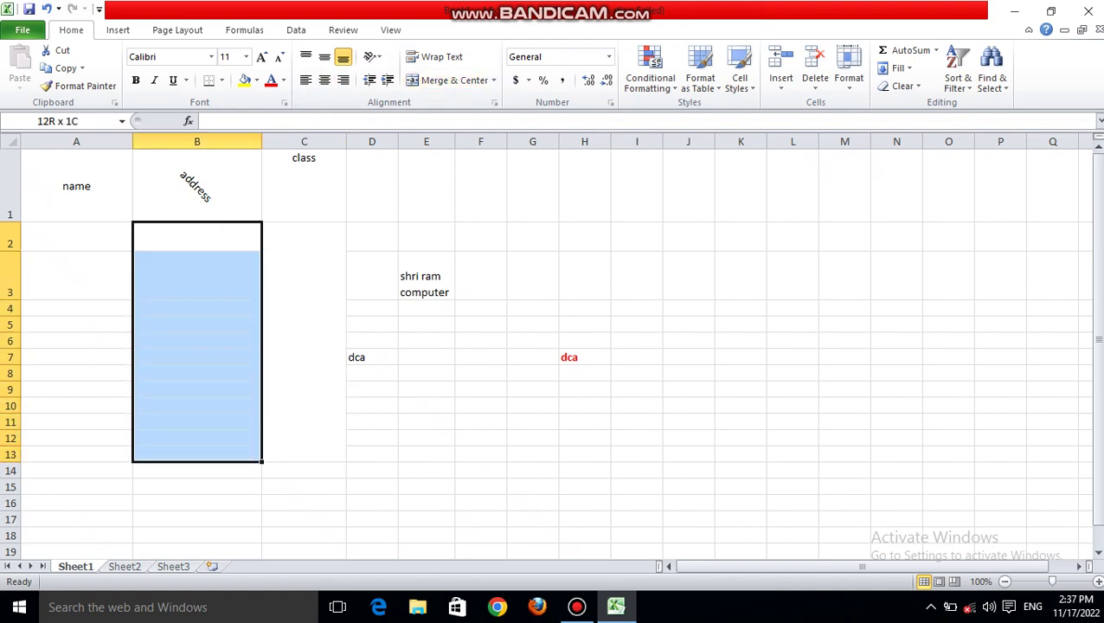
left_click(450, 80)
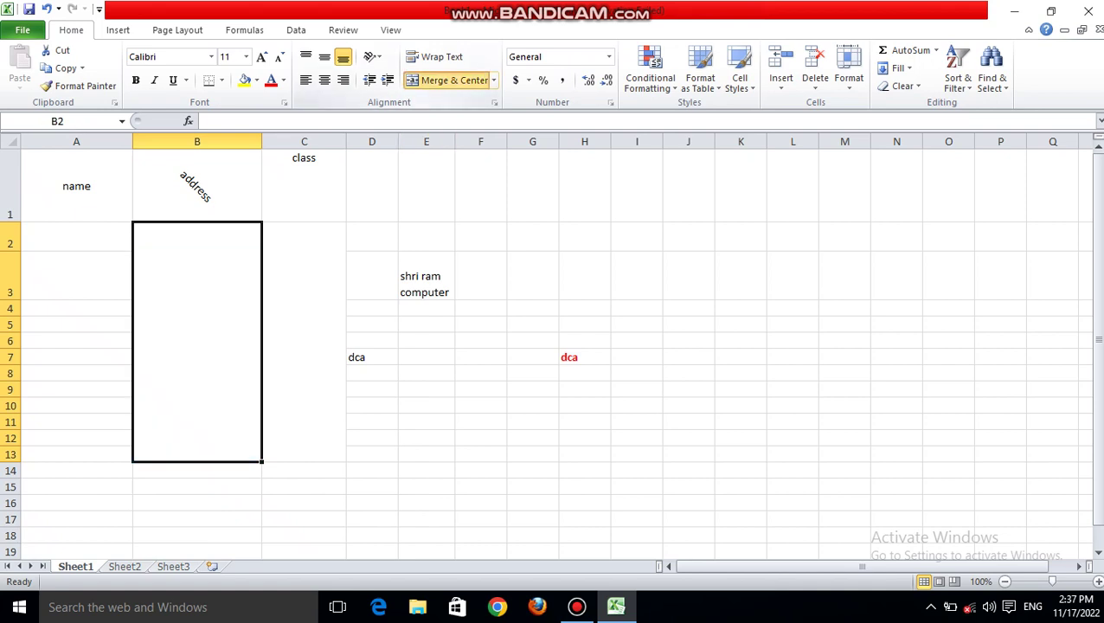
left_click(77, 237)
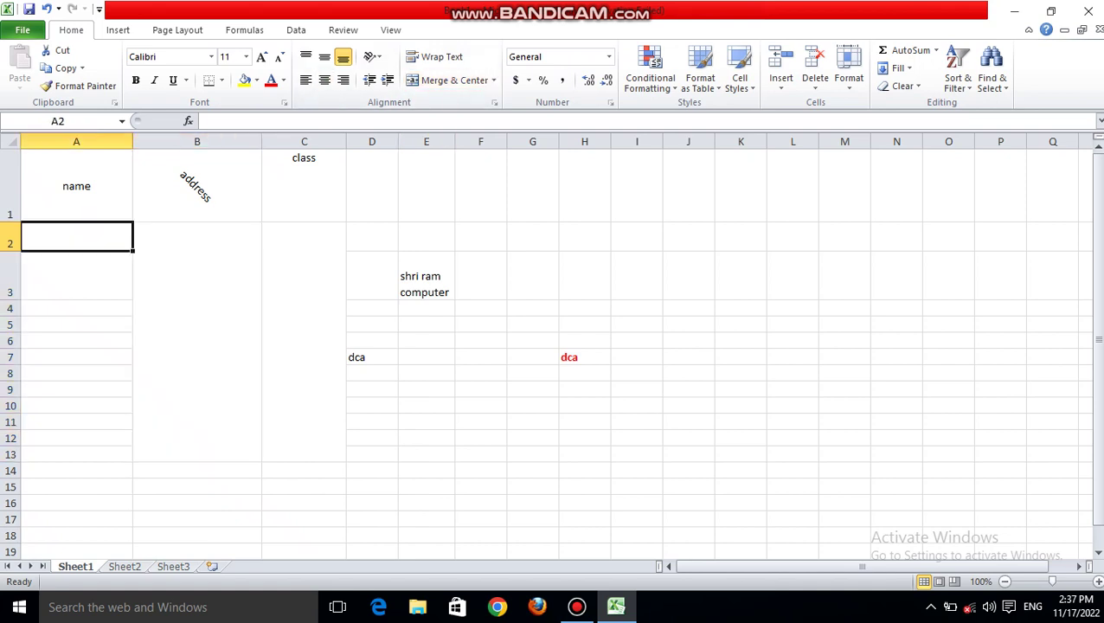
left_click_drag(76, 236, 76, 454)
left_click(454, 80)
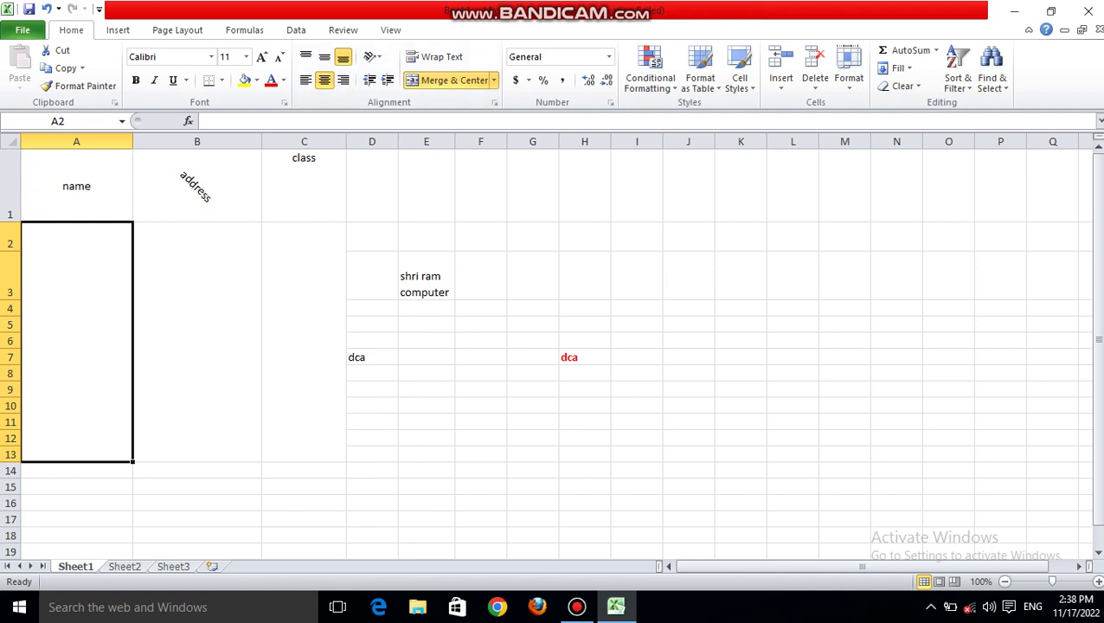
left_click(304, 342)
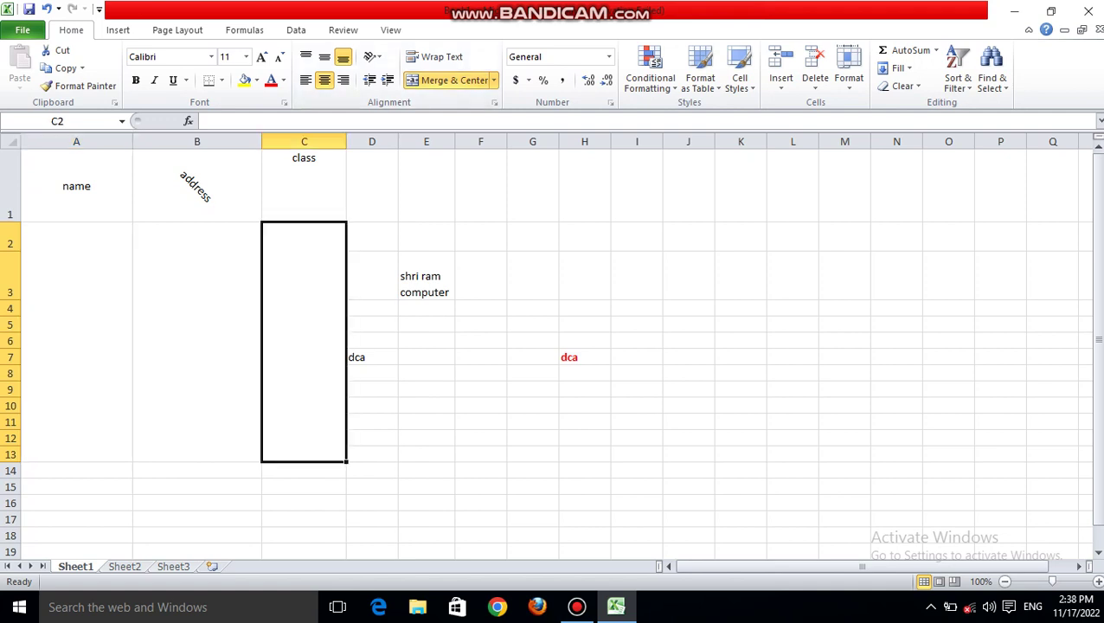
Enter the number 5 in cell H3.
left_click(584, 275)
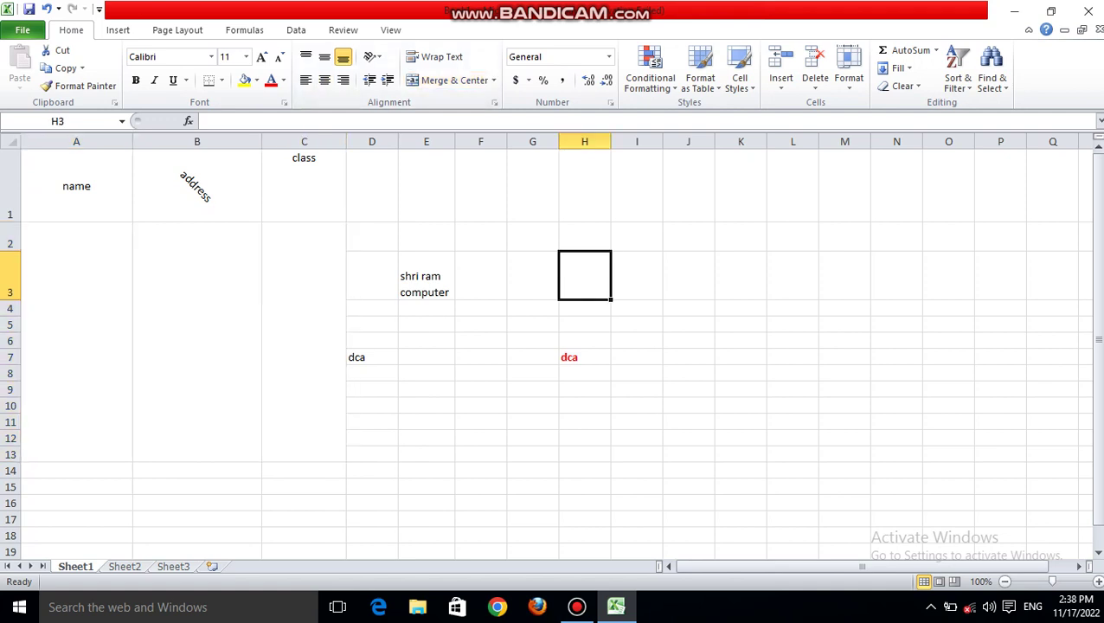
type("5")
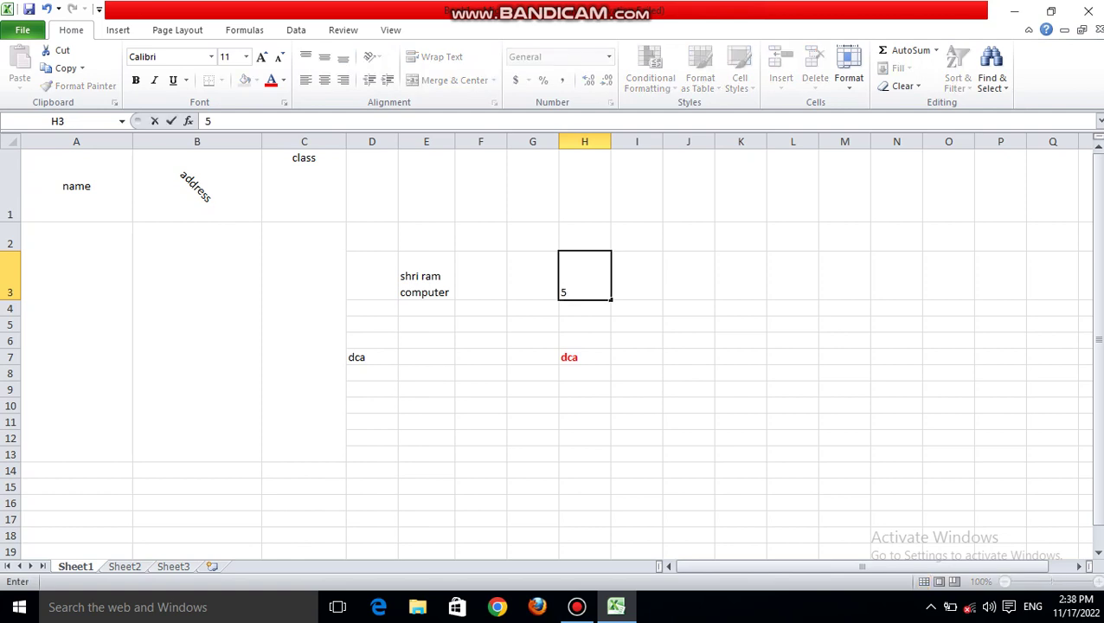
left_click(534, 340)
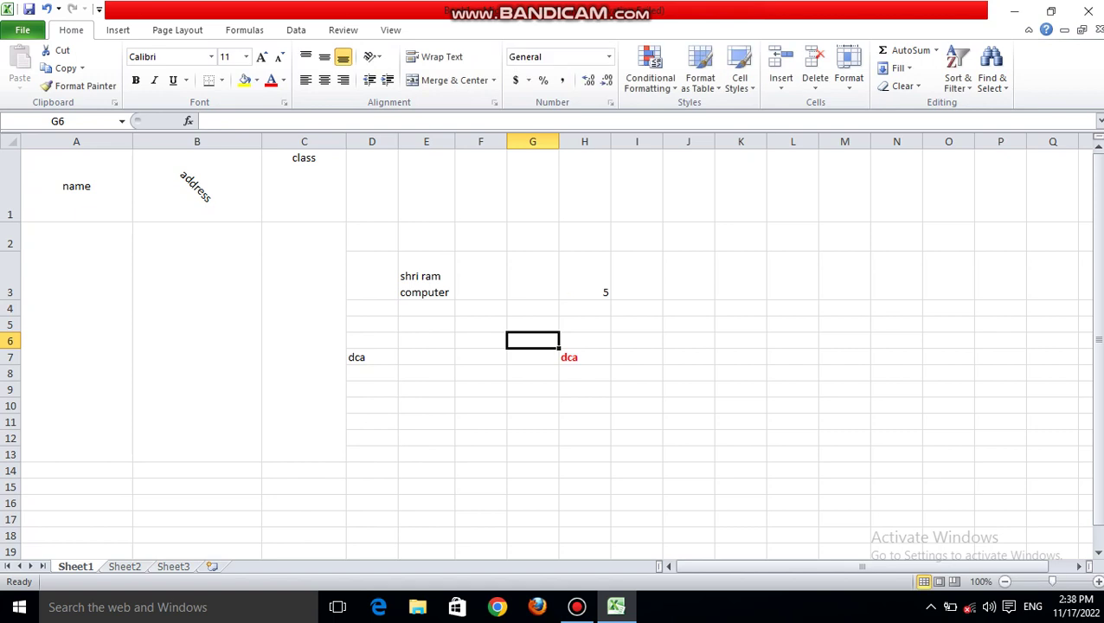
Apply the Currency number format to cell H3.
left_click(584, 275)
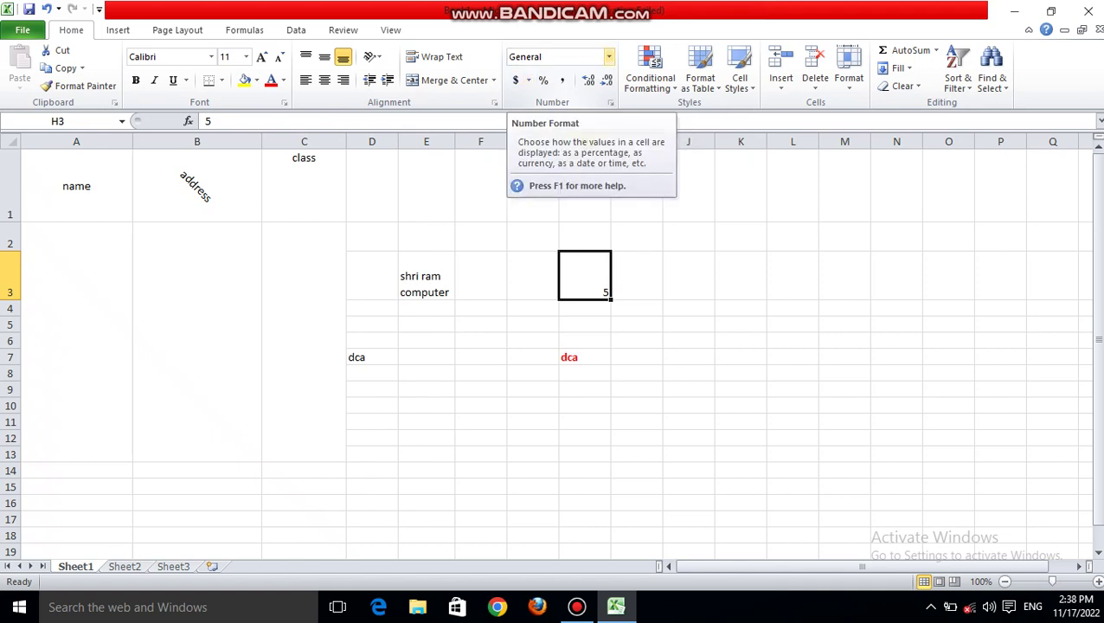
left_click(609, 56)
key("Down")
key("Down")
key("Down")
key("Down")
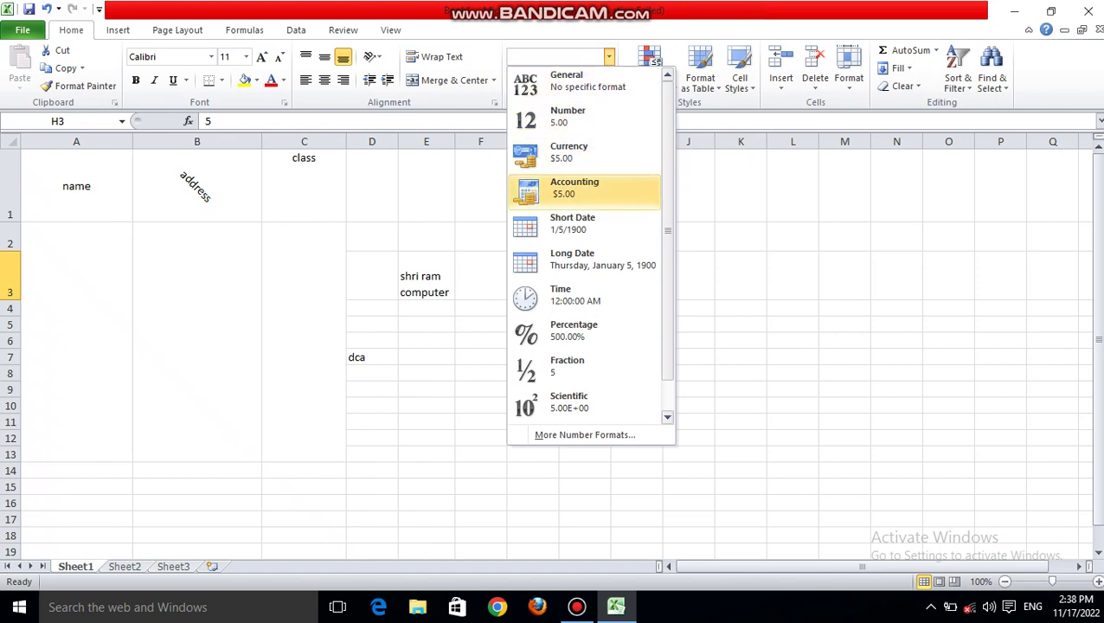
key("Up")
key("Return")
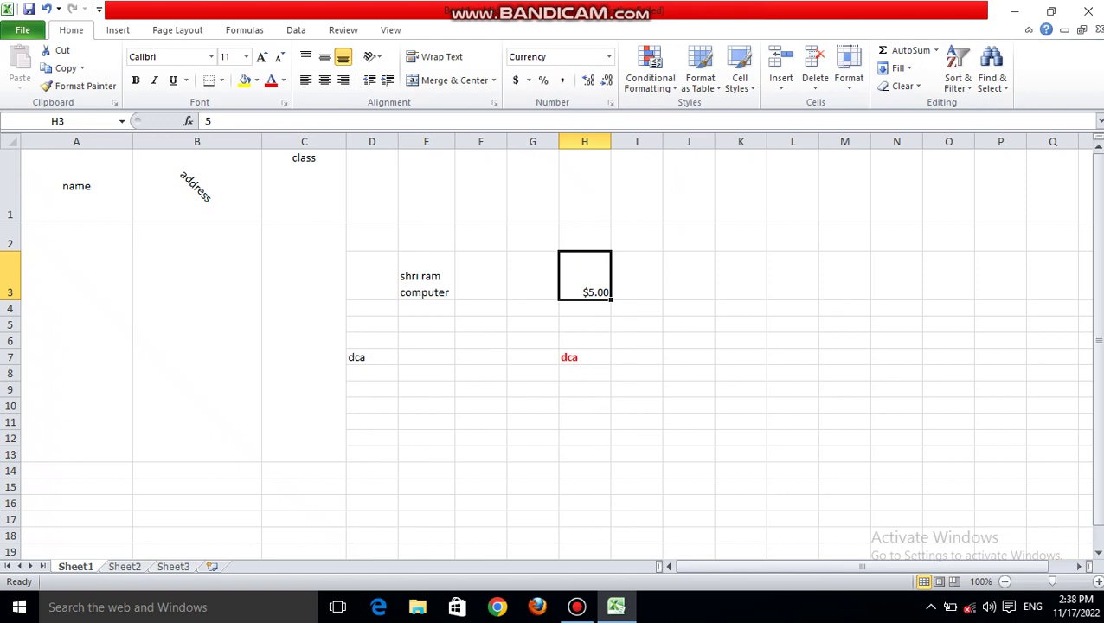
left_click(637, 275)
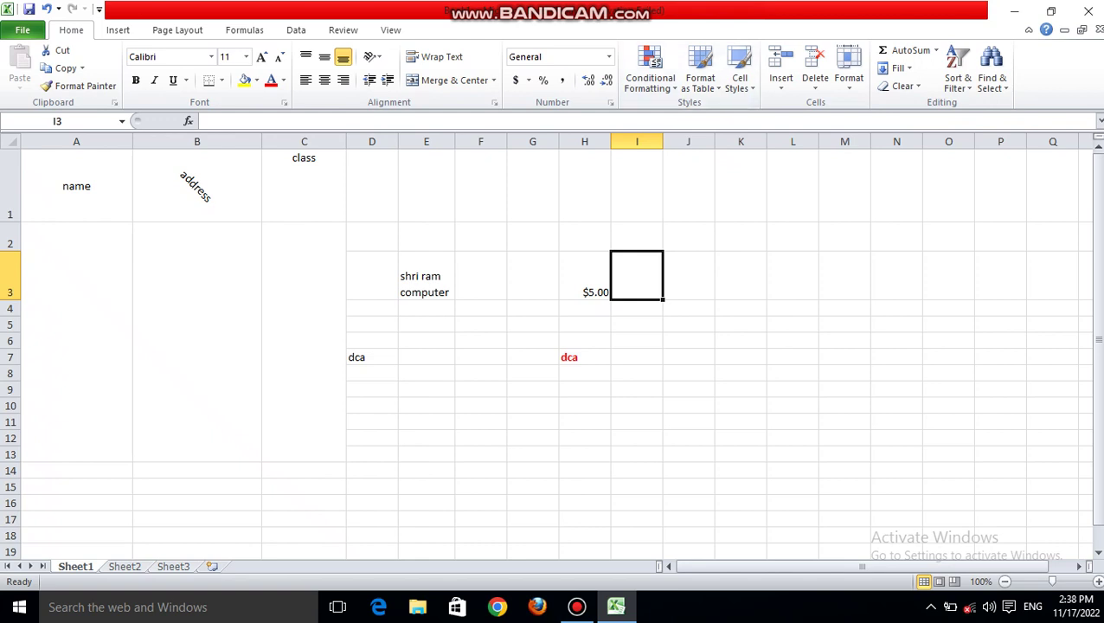
Try formatting A1:C13 as a table in the blue bordered Light style, and undo the table formatting.
left_click(76, 186)
left_click_drag(76, 186, 304, 454)
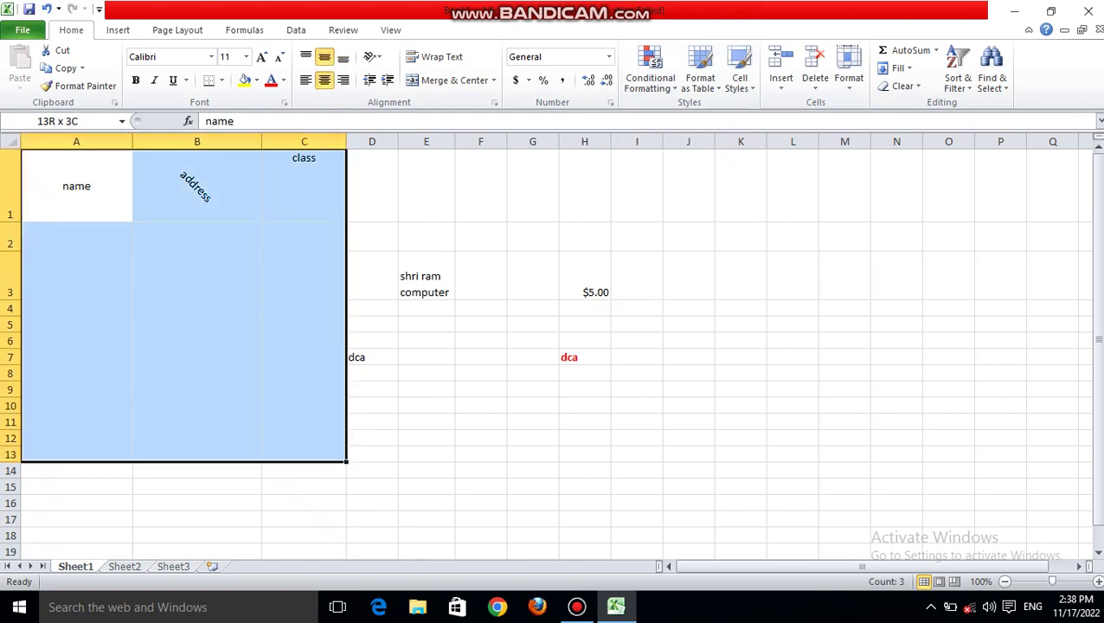
left_click(700, 78)
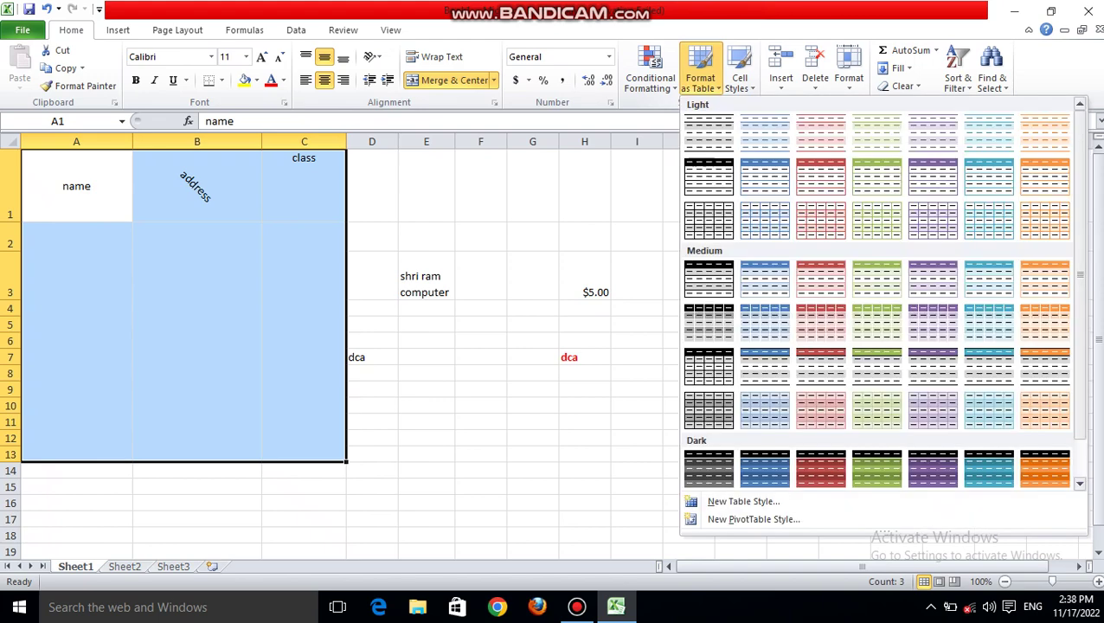
left_click(765, 220)
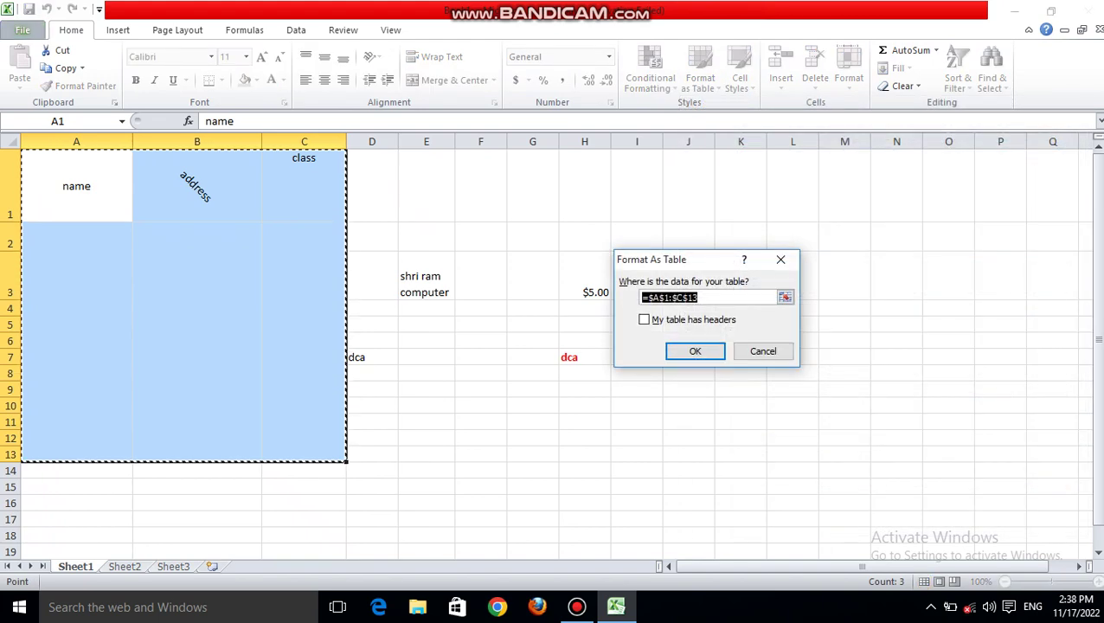
key("Return")
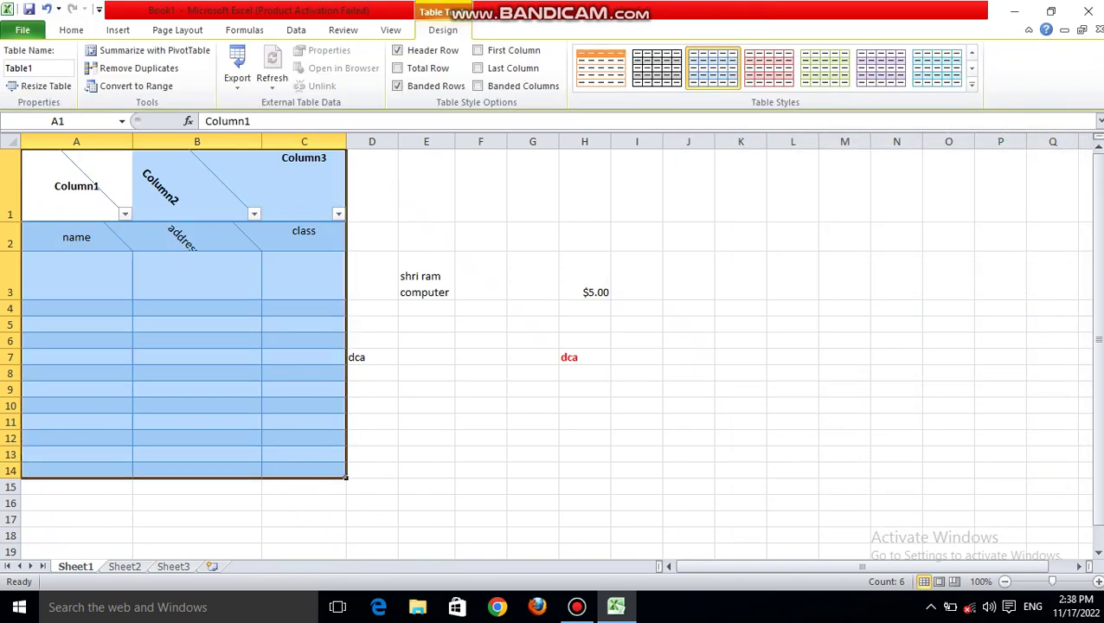
left_click(426, 373)
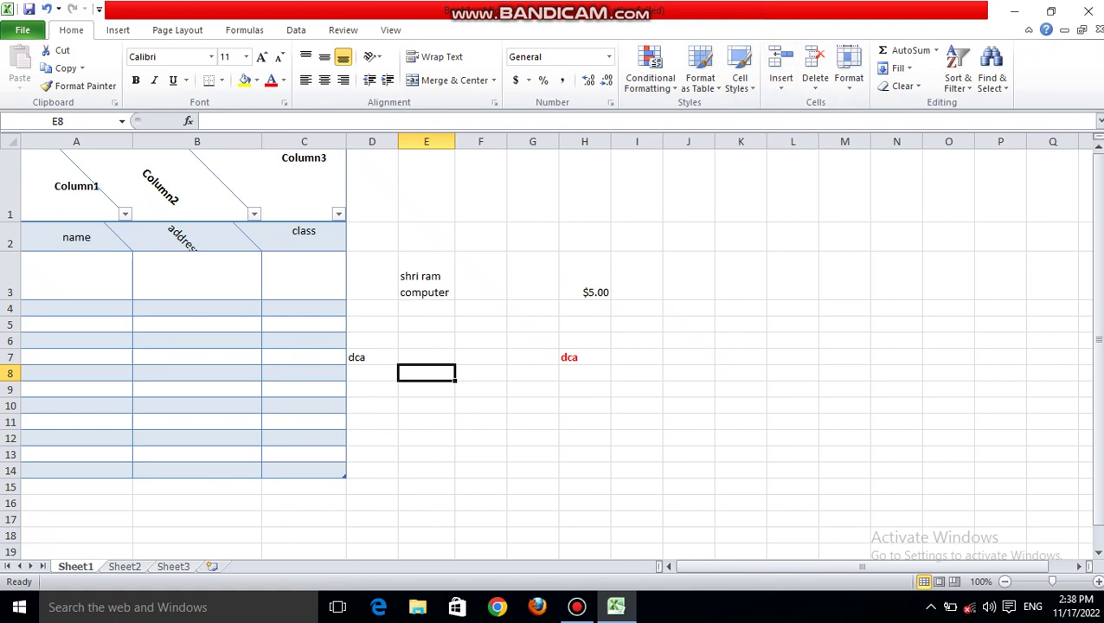
key("ctrl+z")
left_click(427, 186)
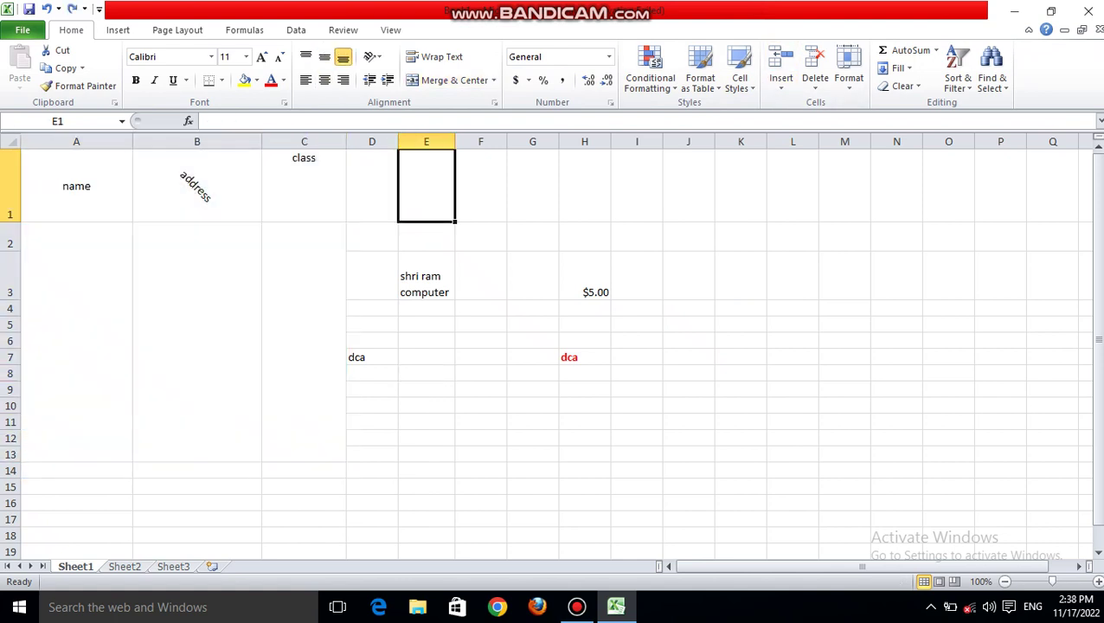
Remove the clockwise angle from the "address" heading in cell B1 so its text runs horizontally.
left_click(197, 186)
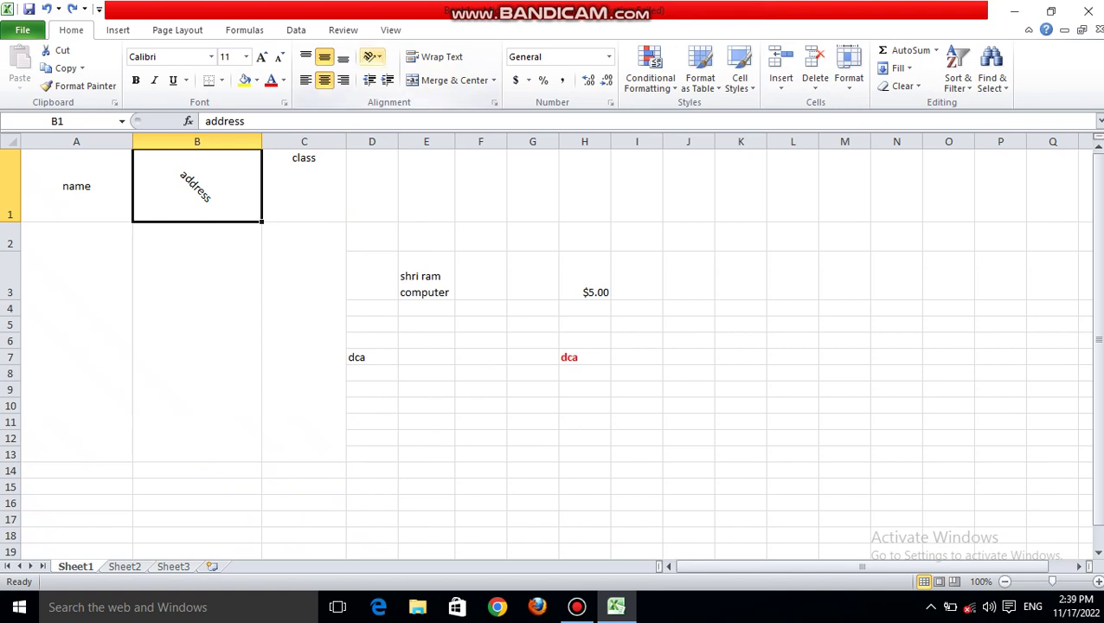
left_click(372, 56)
left_click(421, 94)
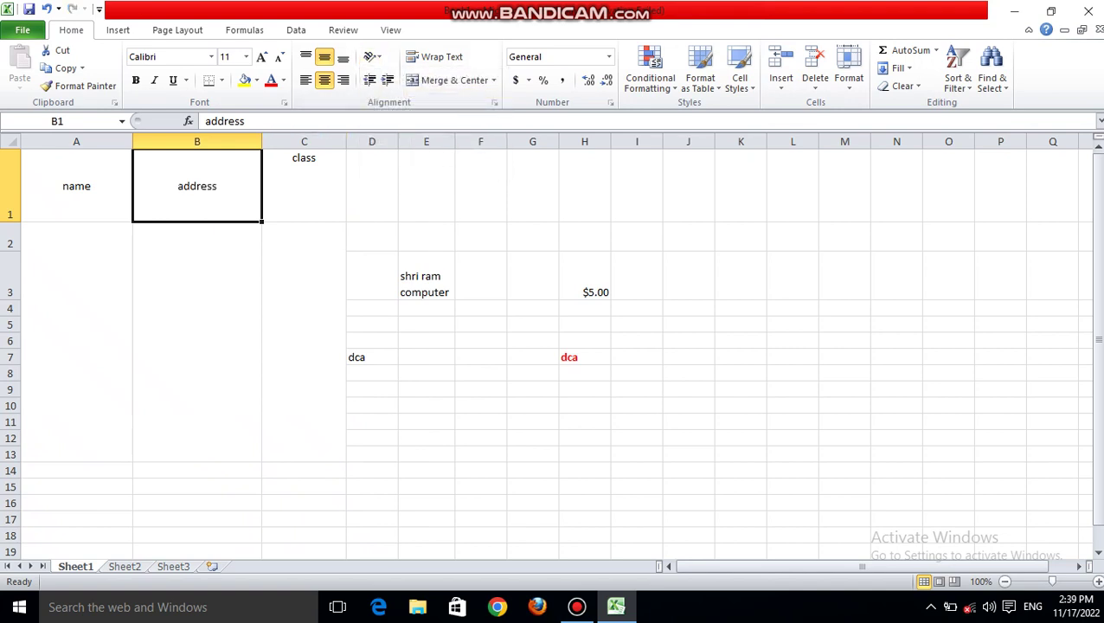
Insert a new sheet column between the "name" and "address" columns.
left_click(197, 342)
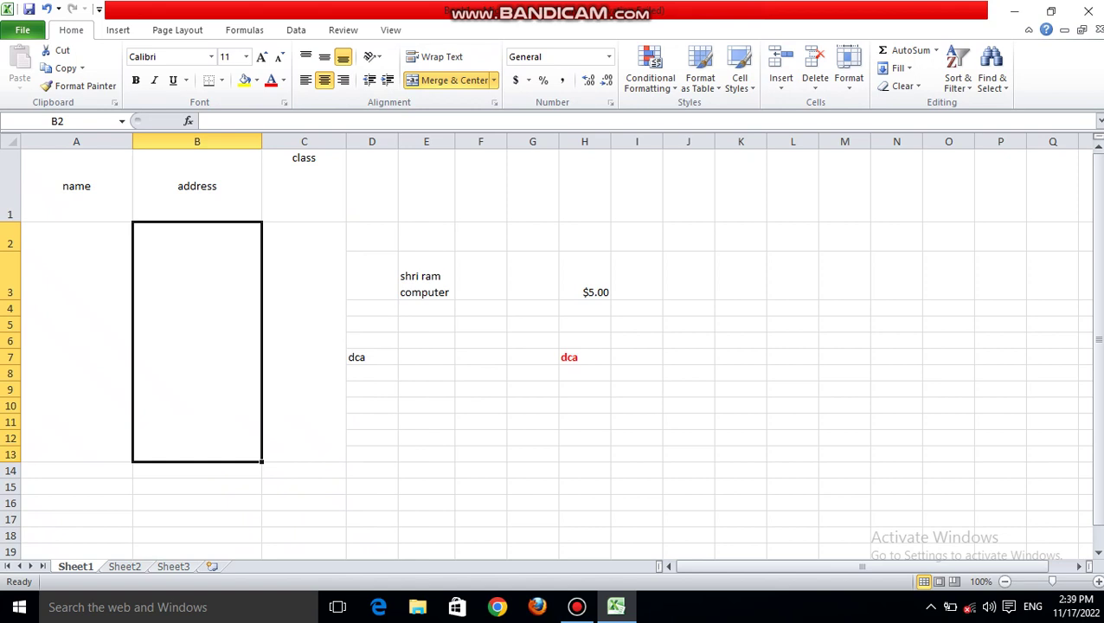
left_click(76, 186)
left_click(196, 342)
left_click(780, 74)
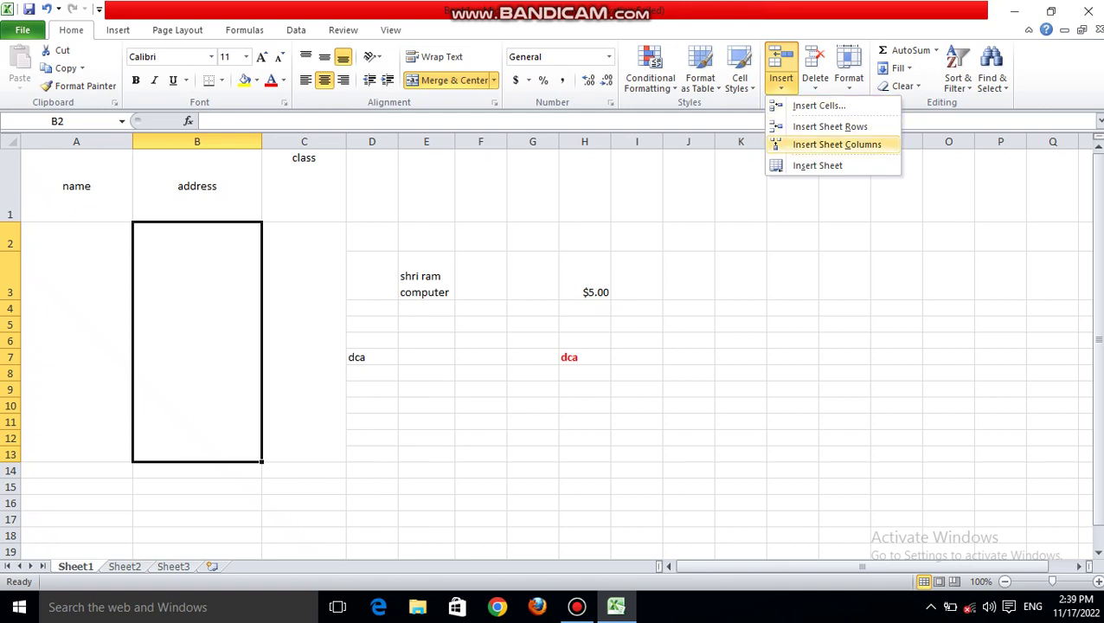
left_click(837, 144)
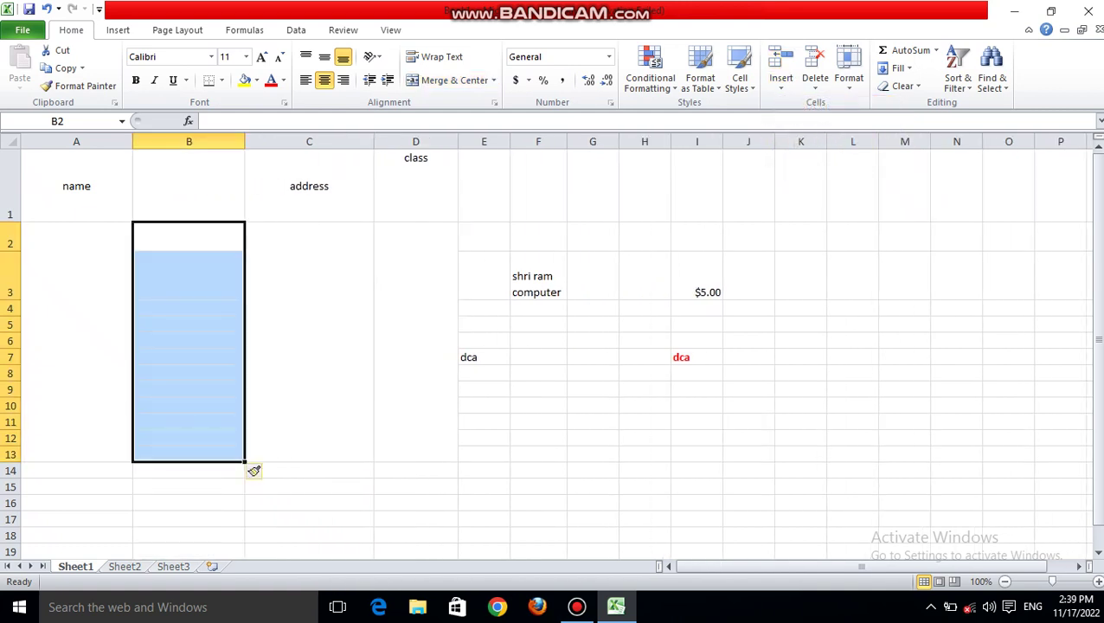
Enter the heading "roll" in cell B1.
key("Up")
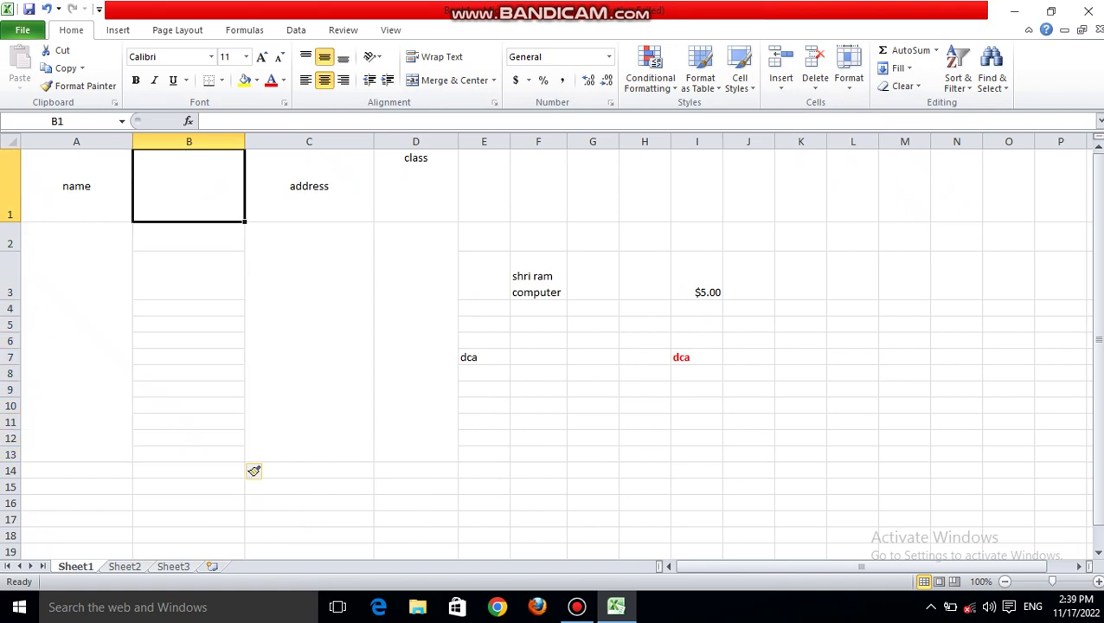
type("roll")
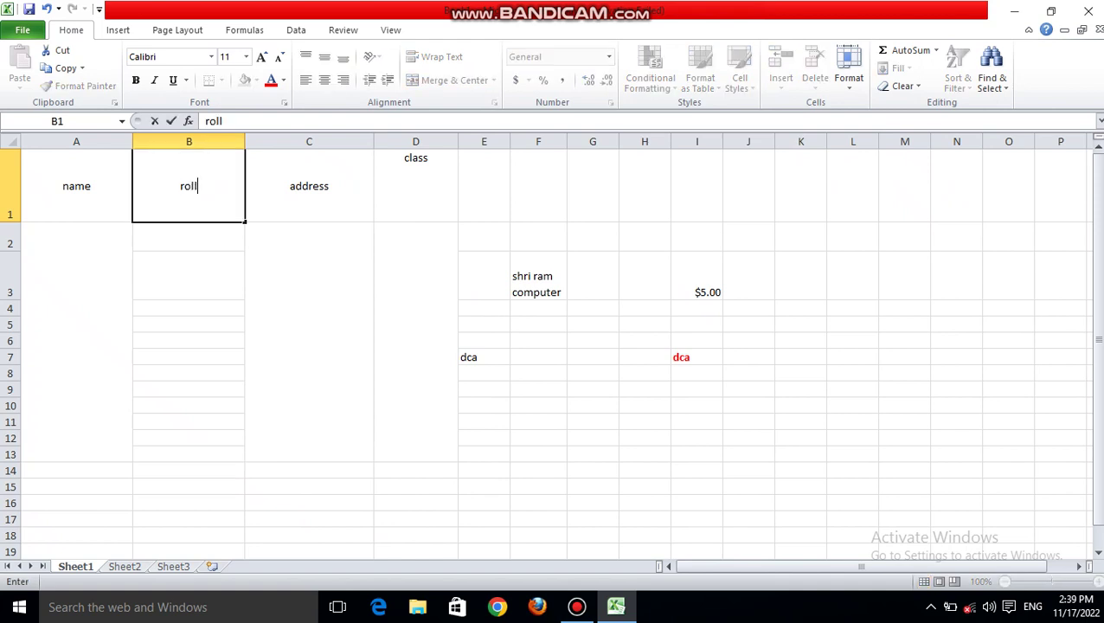
key("Return")
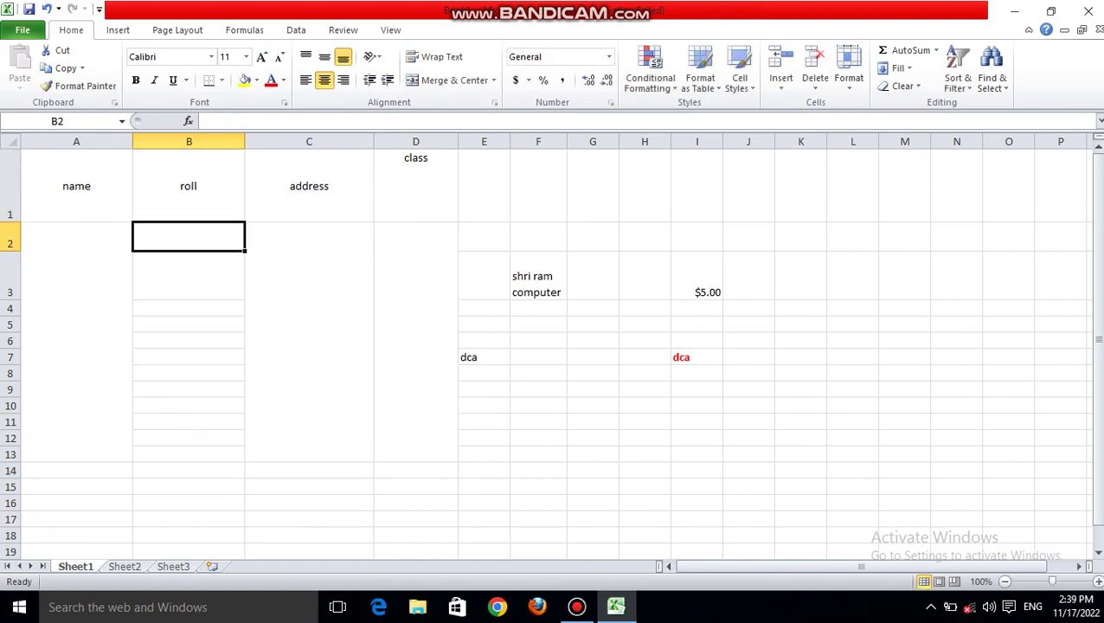
Unmerge the merged cells A2:A13, C2:C13 and D2:D13 under the name, address and class headings.
left_click_drag(76, 235, 76, 454)
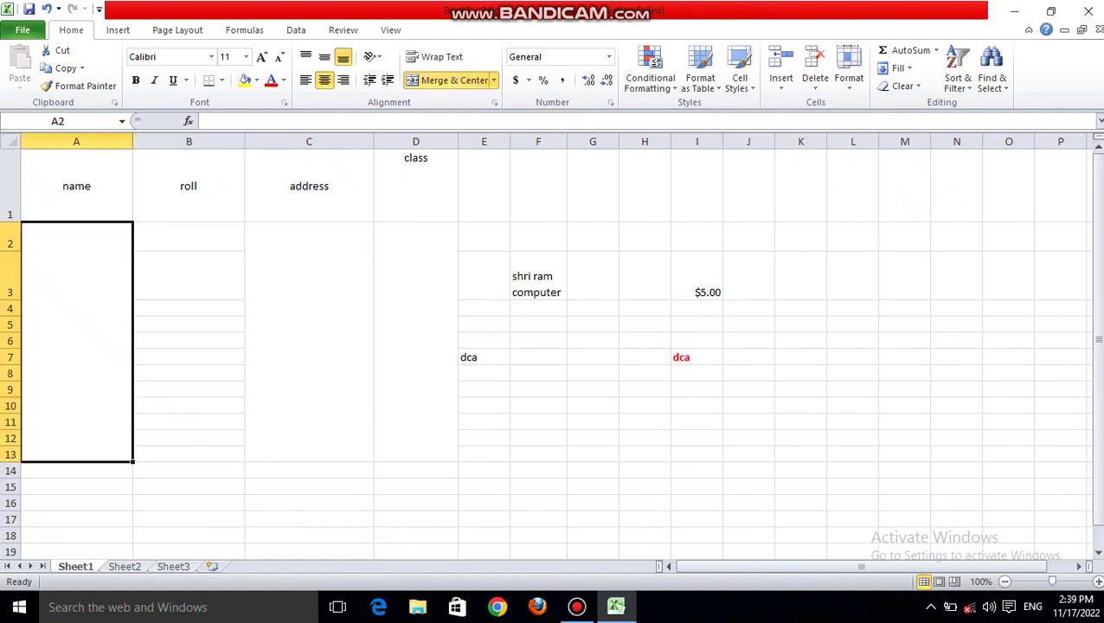
left_click(455, 79)
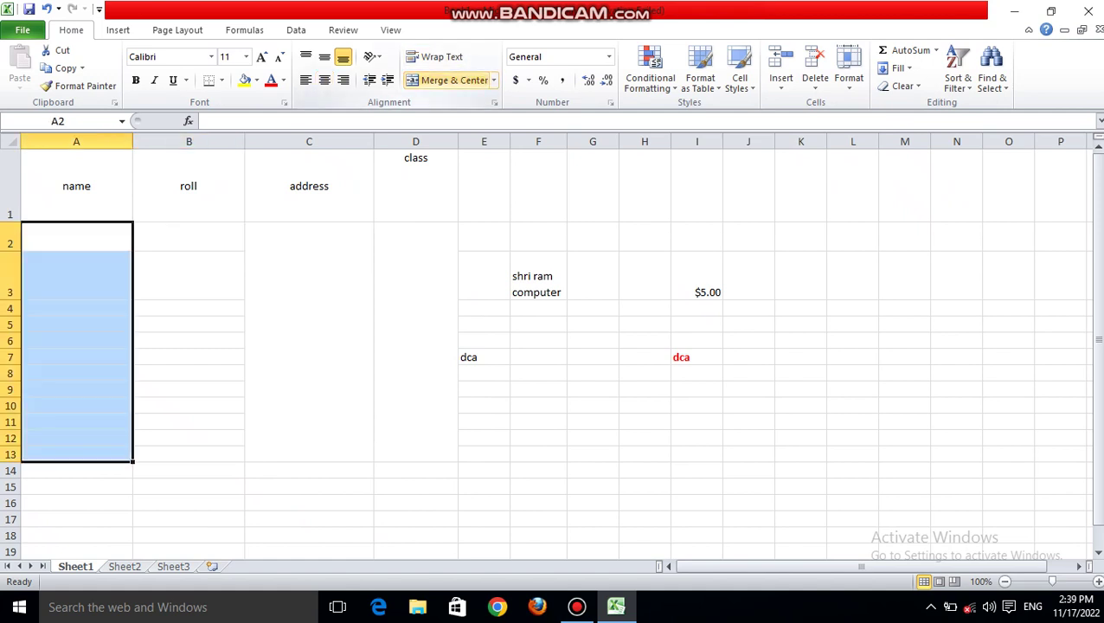
left_click(188, 275)
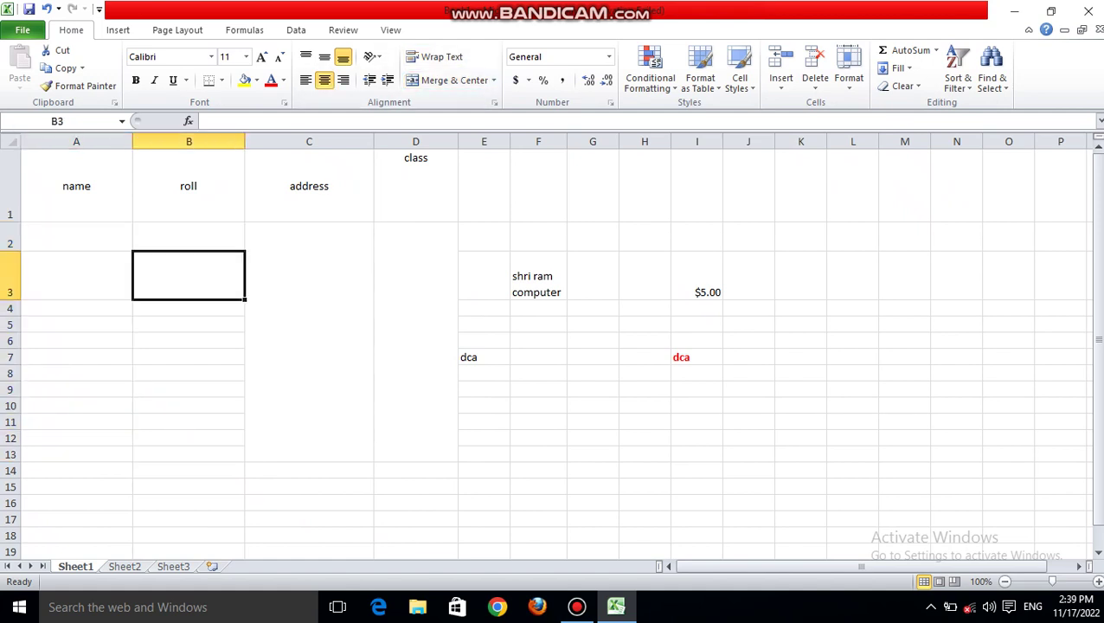
left_click(309, 342)
left_click(454, 79)
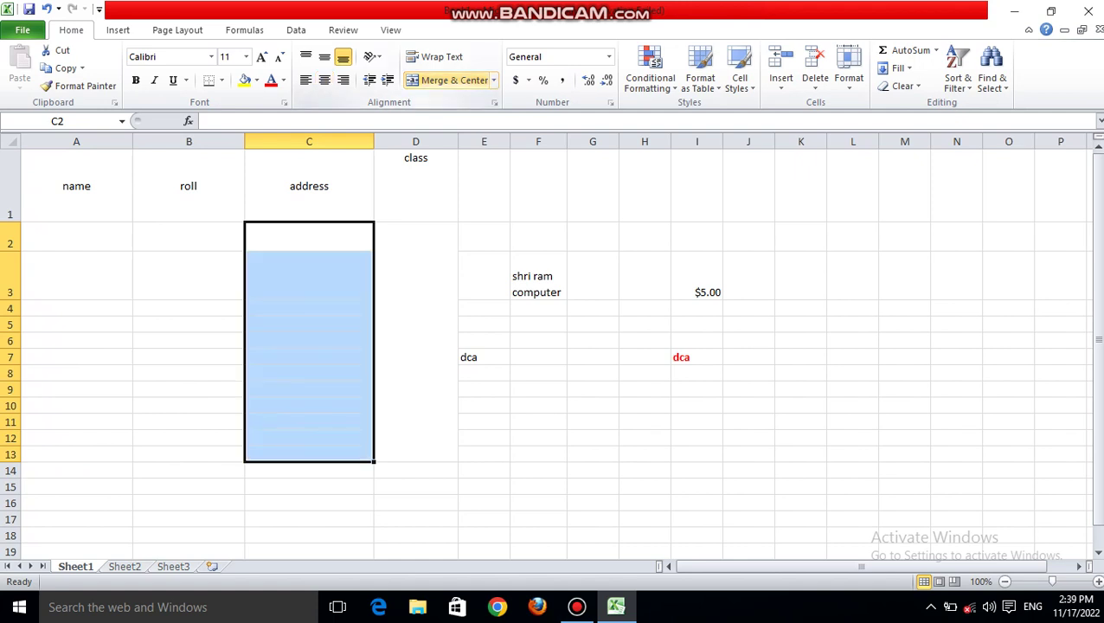
left_click(415, 342)
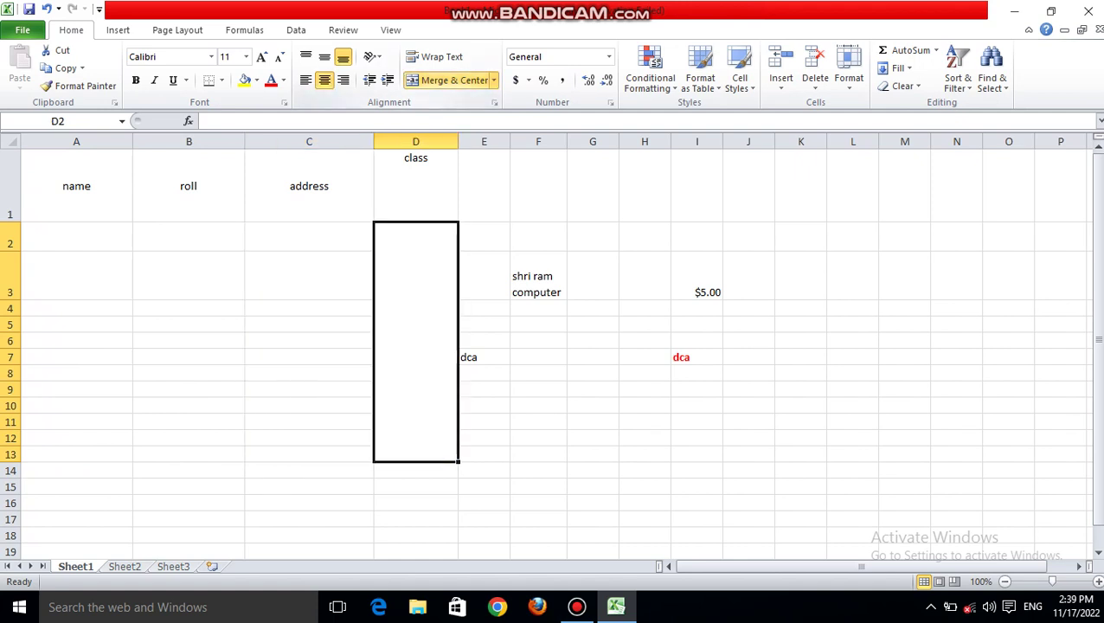
left_click(454, 80)
left_click(188, 373)
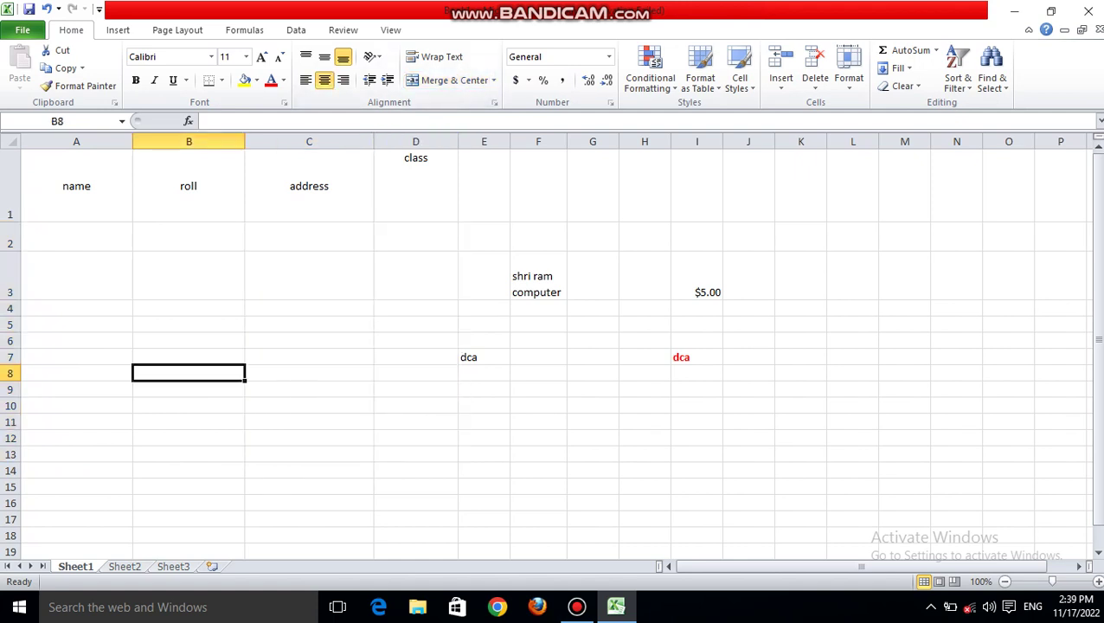
Enter two people's first names in cells A2 and A3 under the "name" heading.
left_click(76, 236)
type("sach")
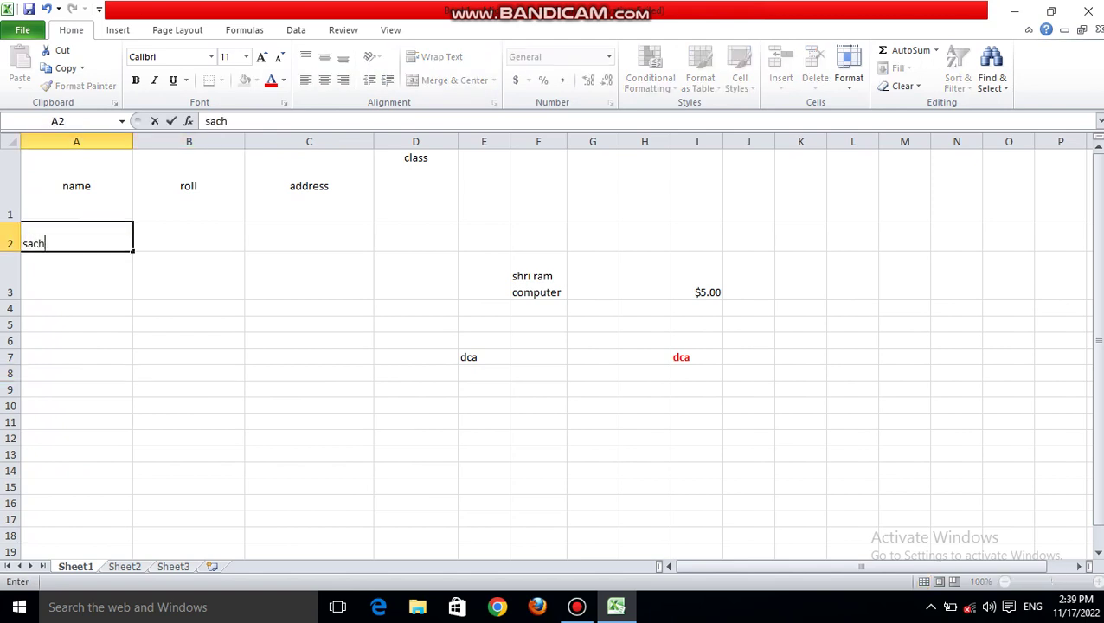
type("in")
key("Return")
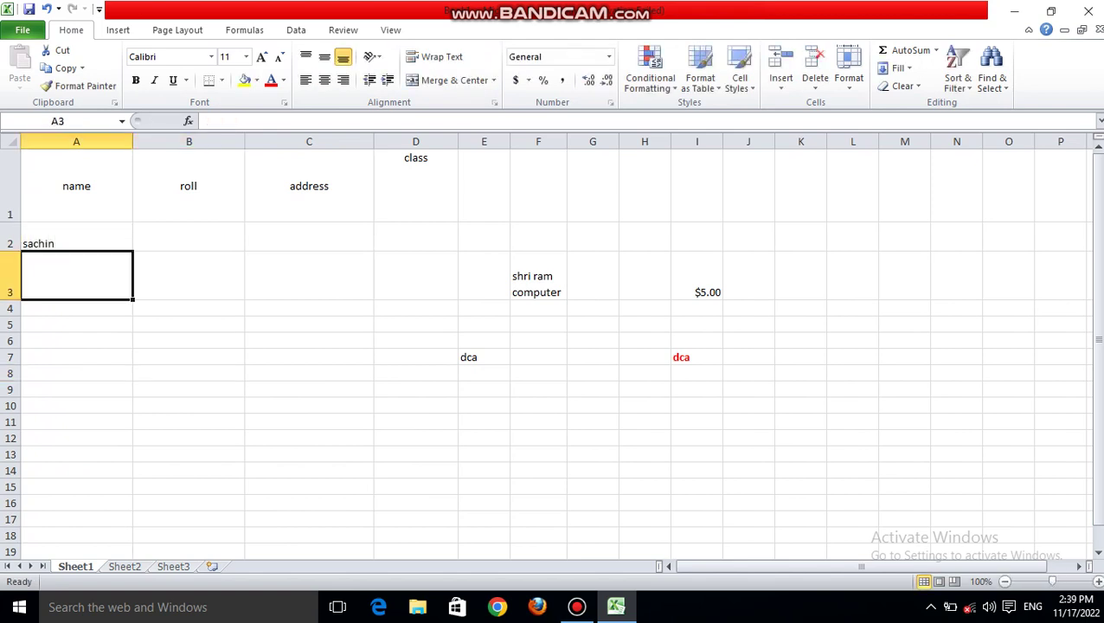
type("vaibhav")
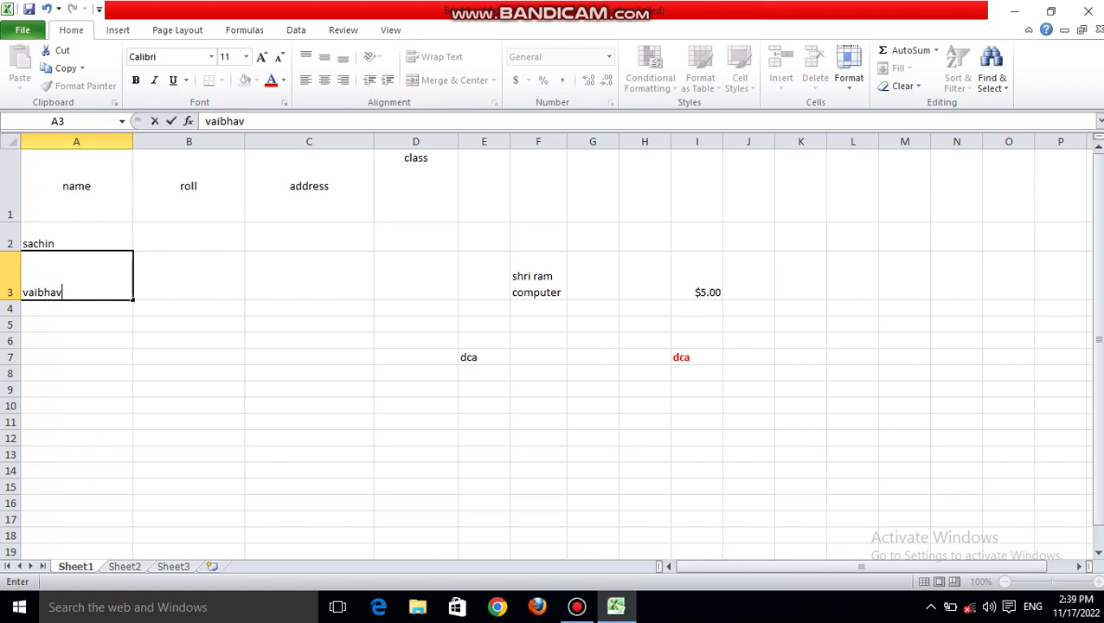
left_click(76, 341)
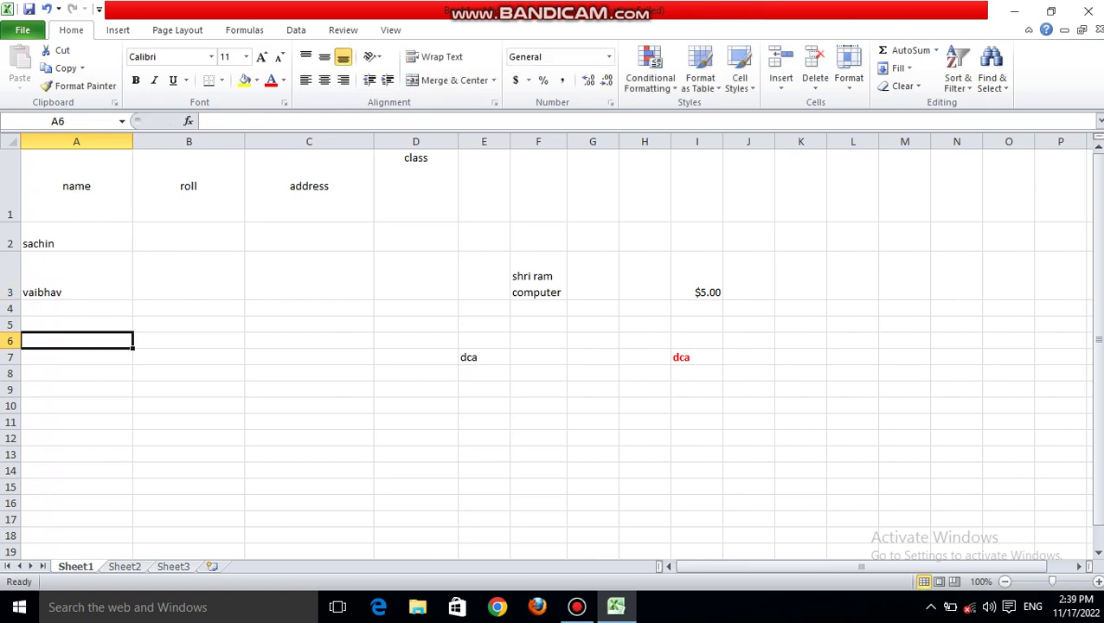
Insert a sheet row above row 3 and enter another first name in the new cell A3.
left_click(76, 276)
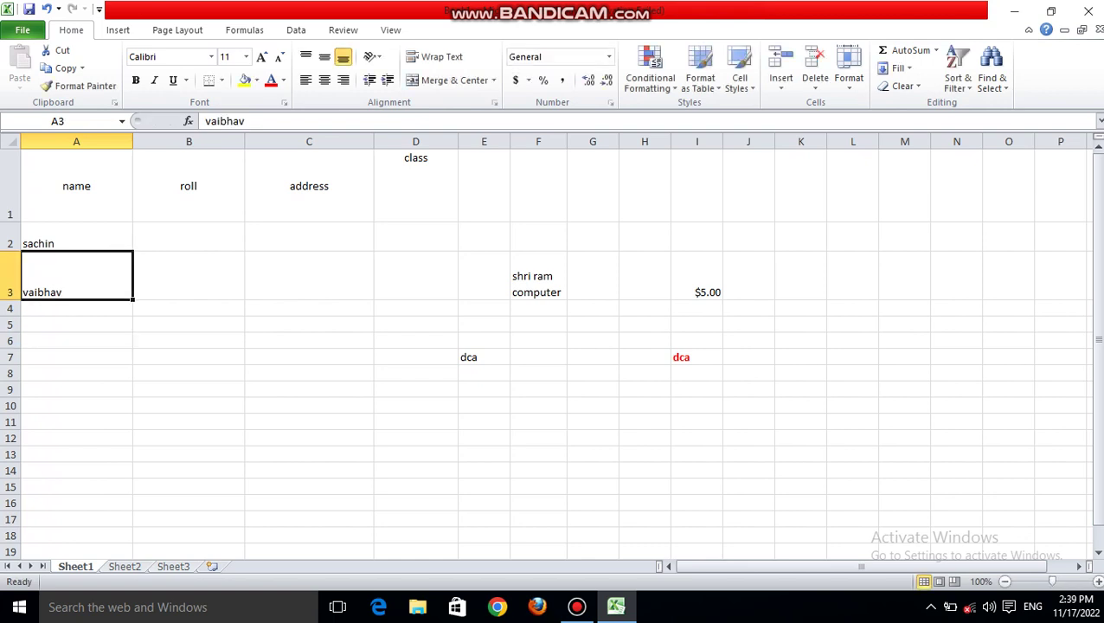
left_click(780, 78)
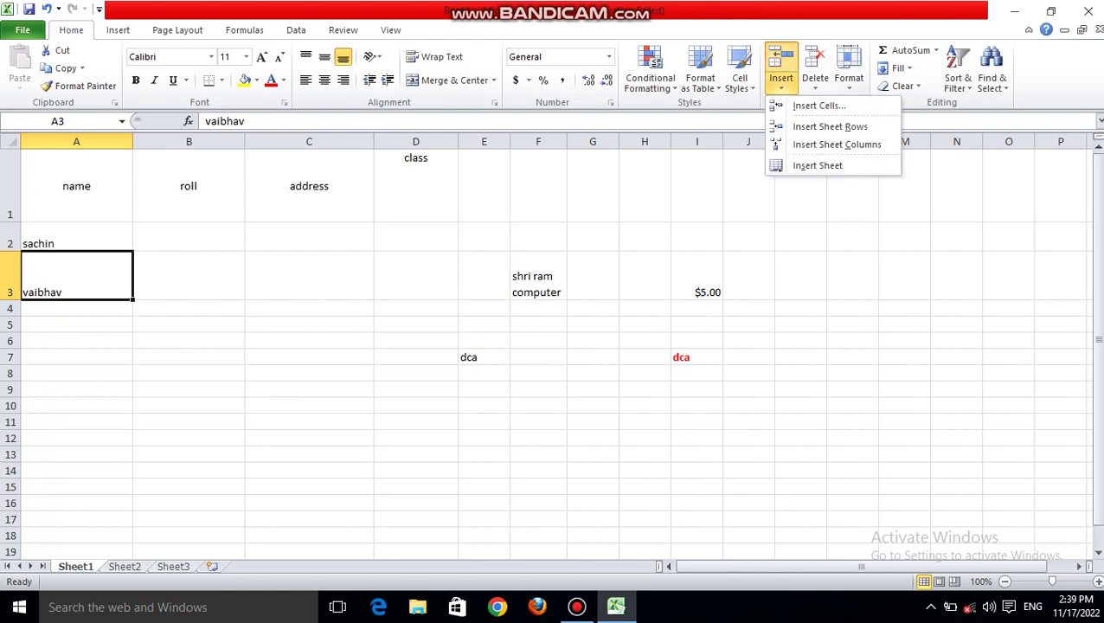
left_click(829, 126)
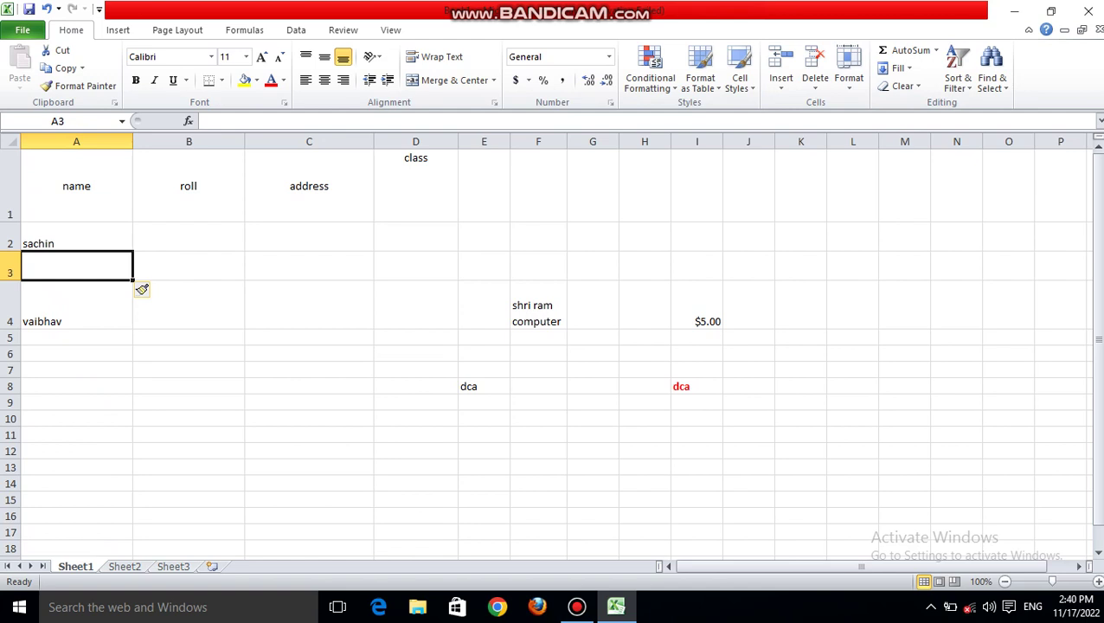
type("pra")
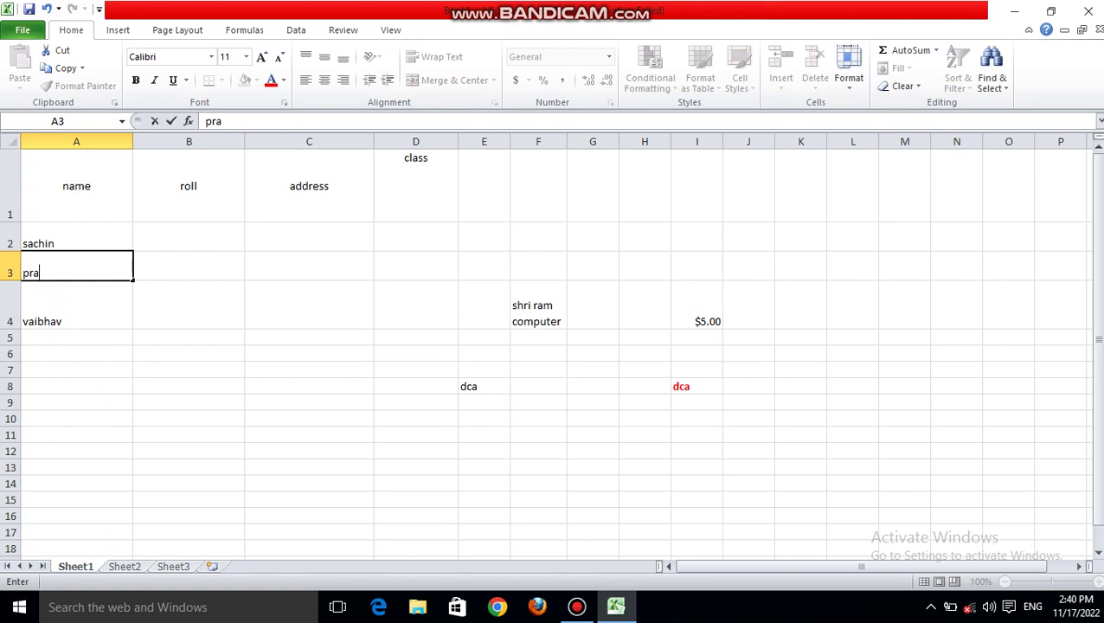
type("shant")
left_click(309, 353)
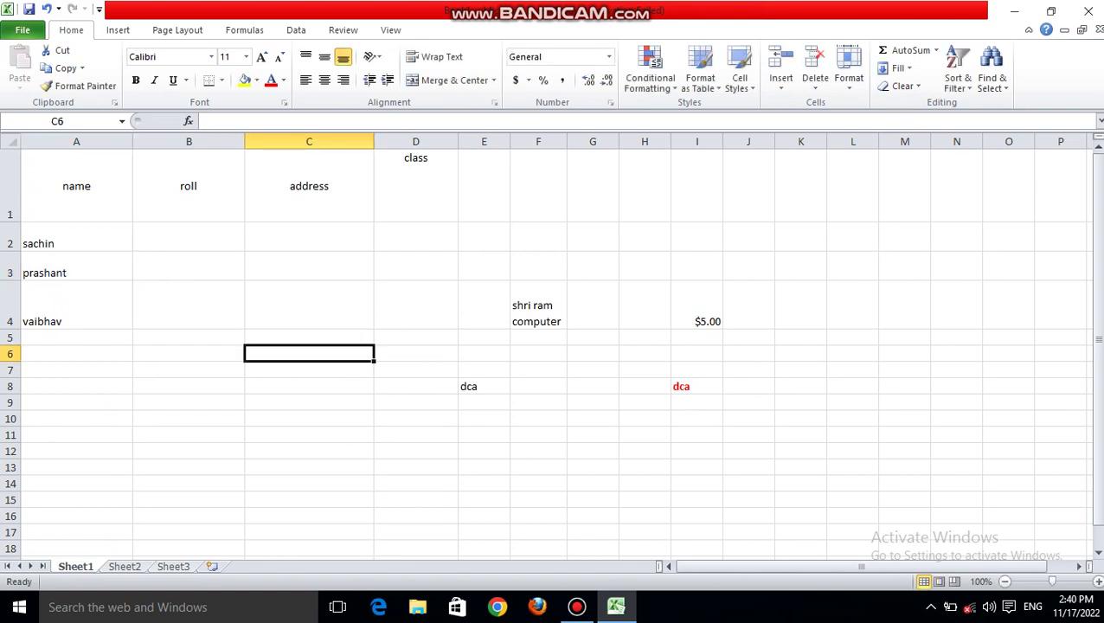
Enter the roll values 654, 546 and 5465 in cells B2, B3 and B4.
left_click(189, 237)
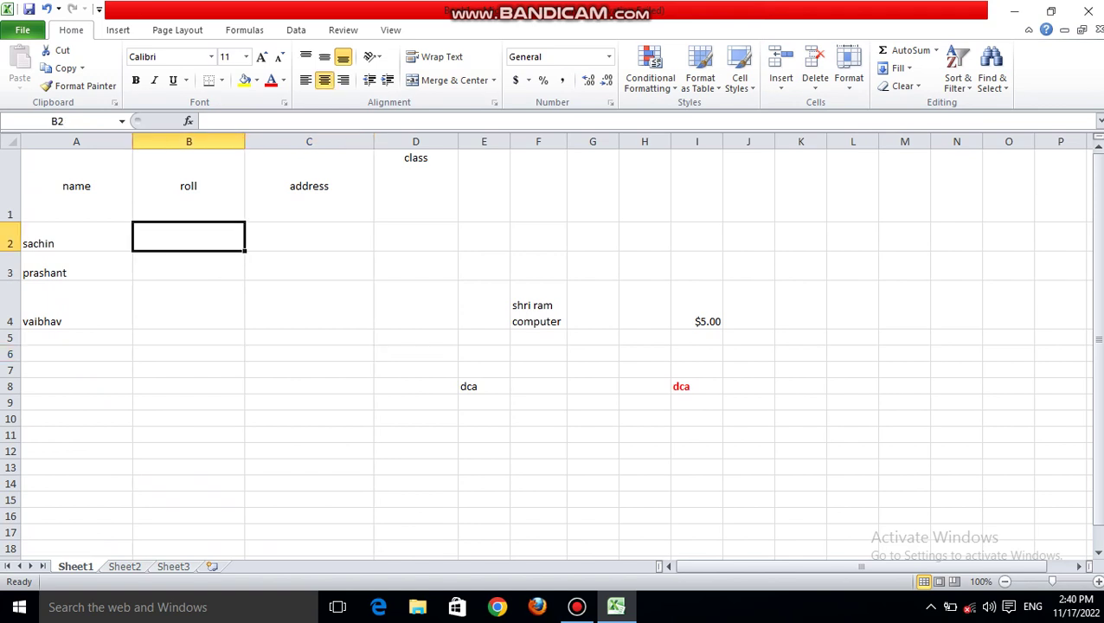
type("654")
key("Return")
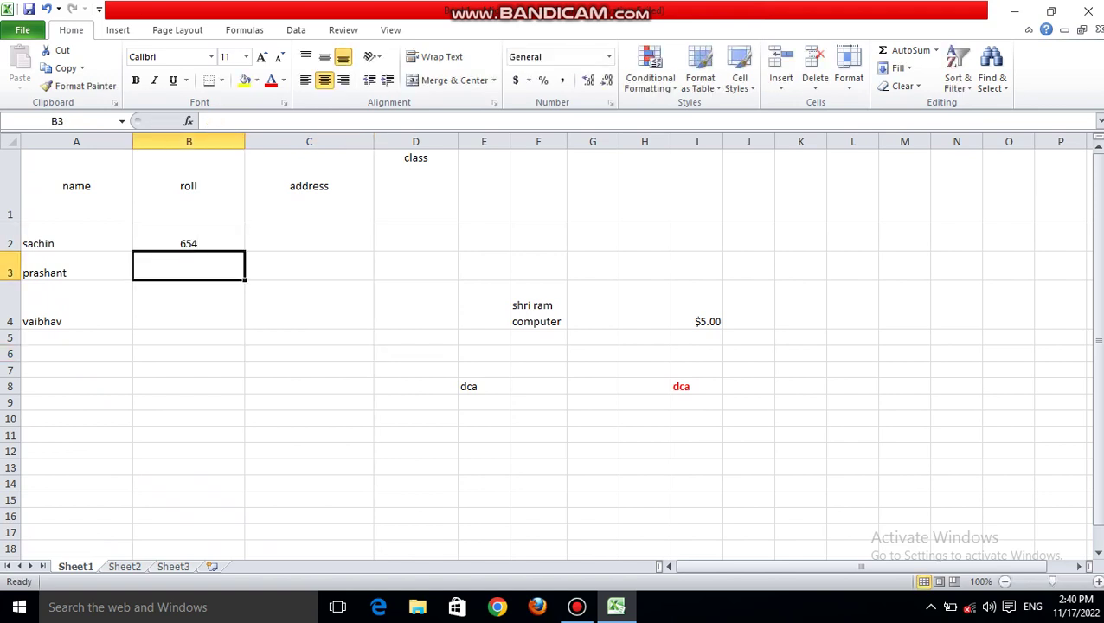
type("546")
key("Return")
type("5465")
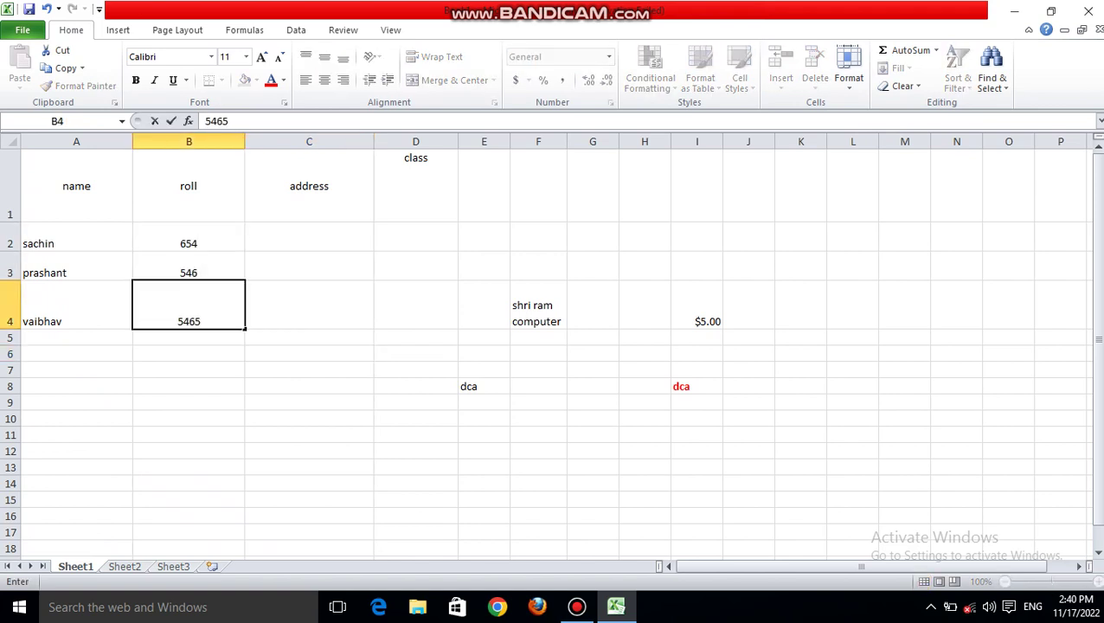
left_click(189, 387)
Insert a blank cell at B3 using the "Shift cells right" option.
left_click(189, 266)
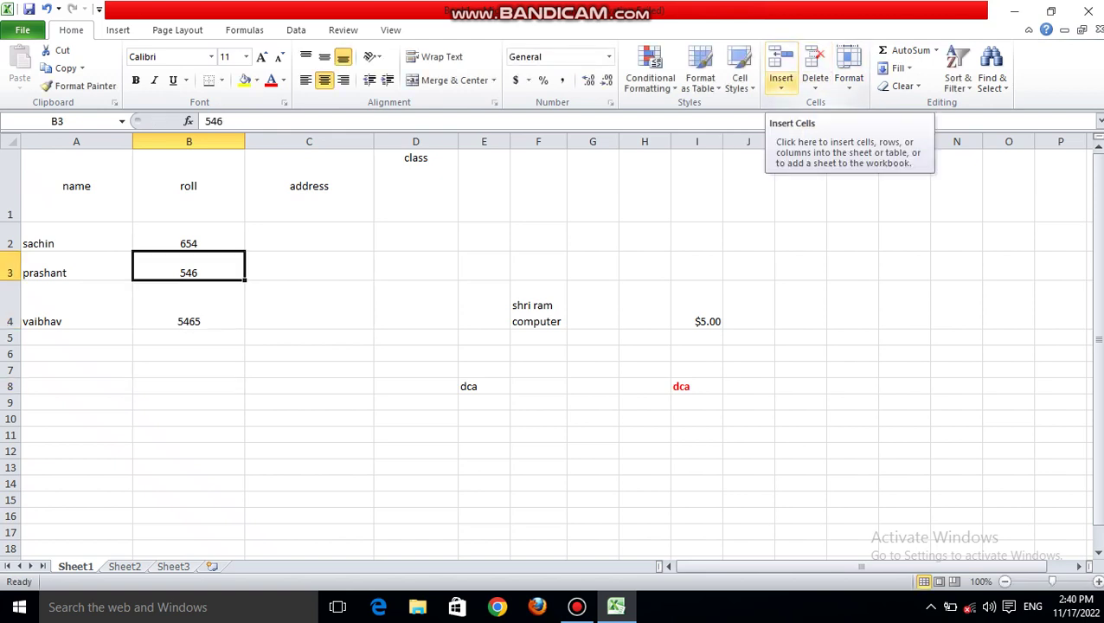
left_click(781, 88)
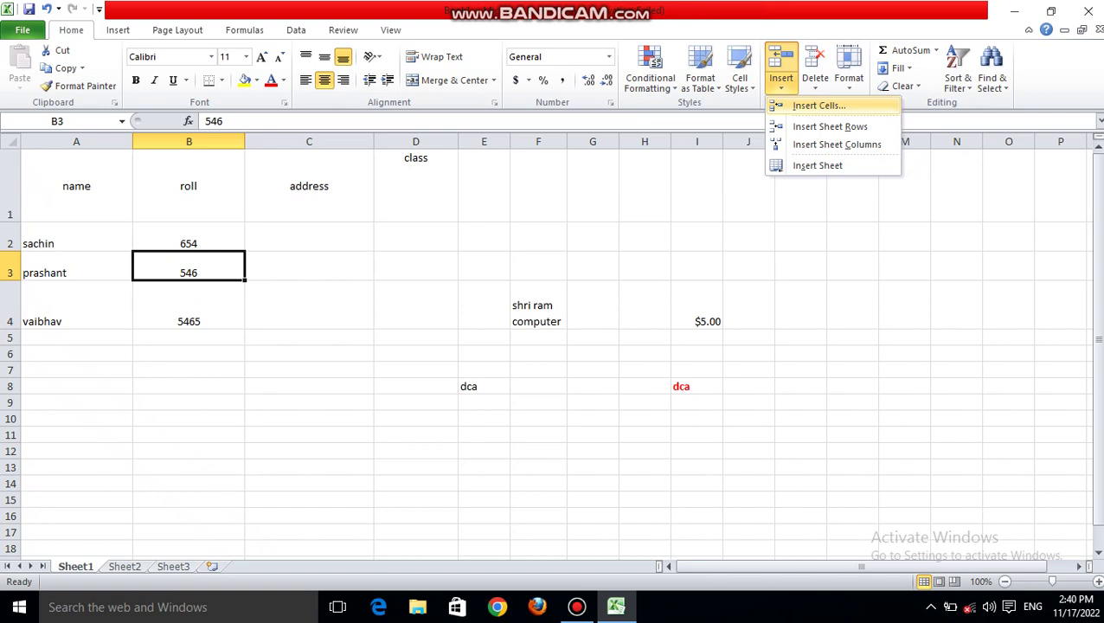
left_click(818, 104)
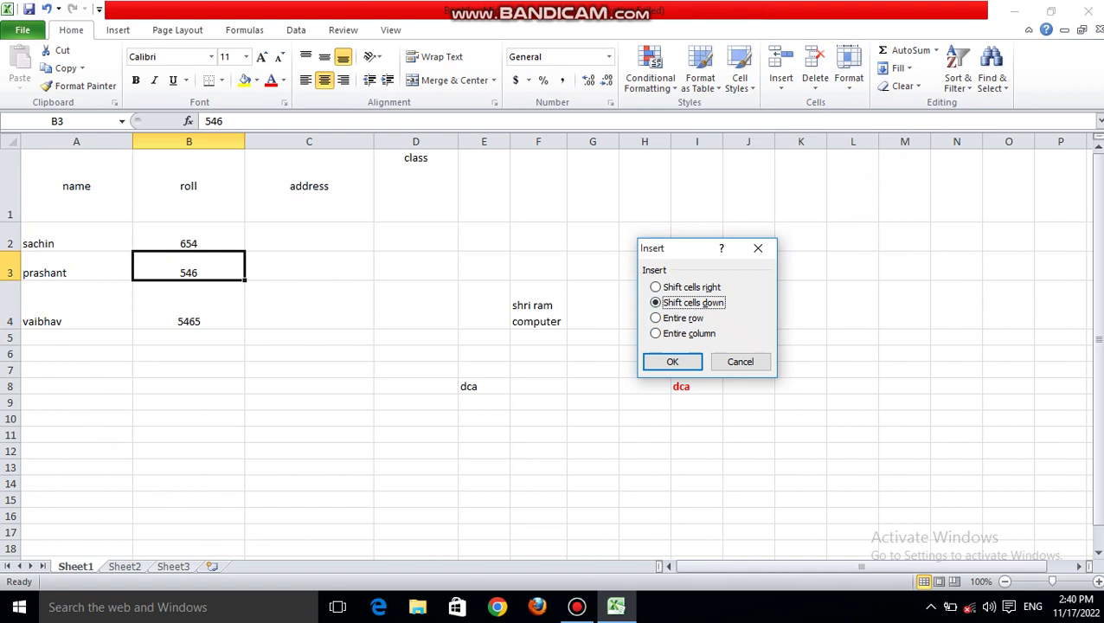
left_click(671, 287)
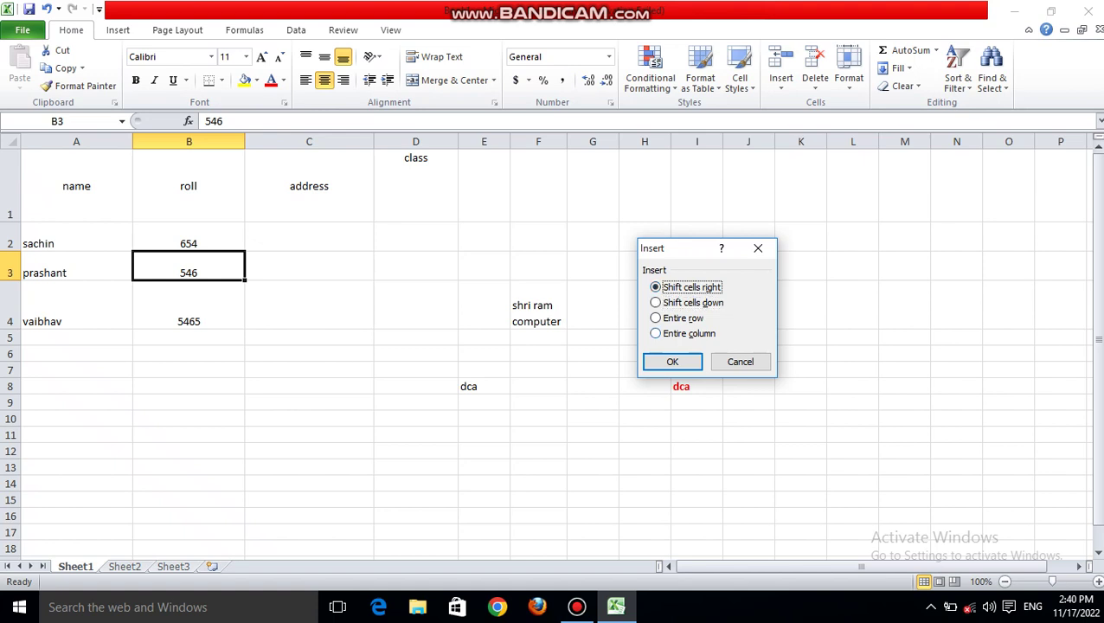
left_click(673, 361)
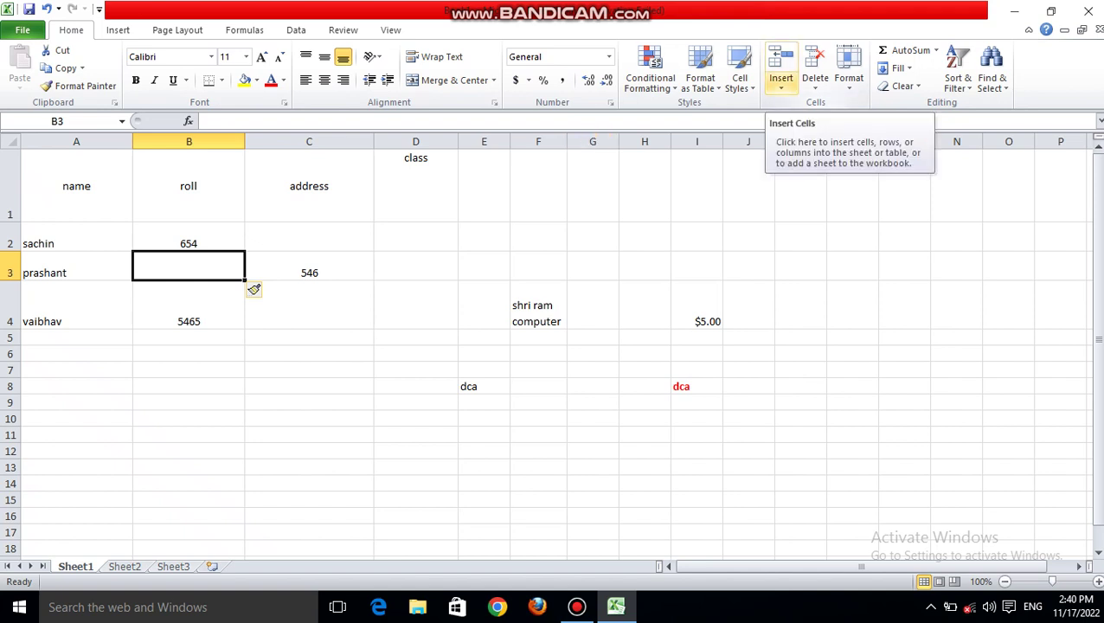
Look over Sheet2 and Sheet3, and insert a new worksheet before Sheet1.
left_click(781, 85)
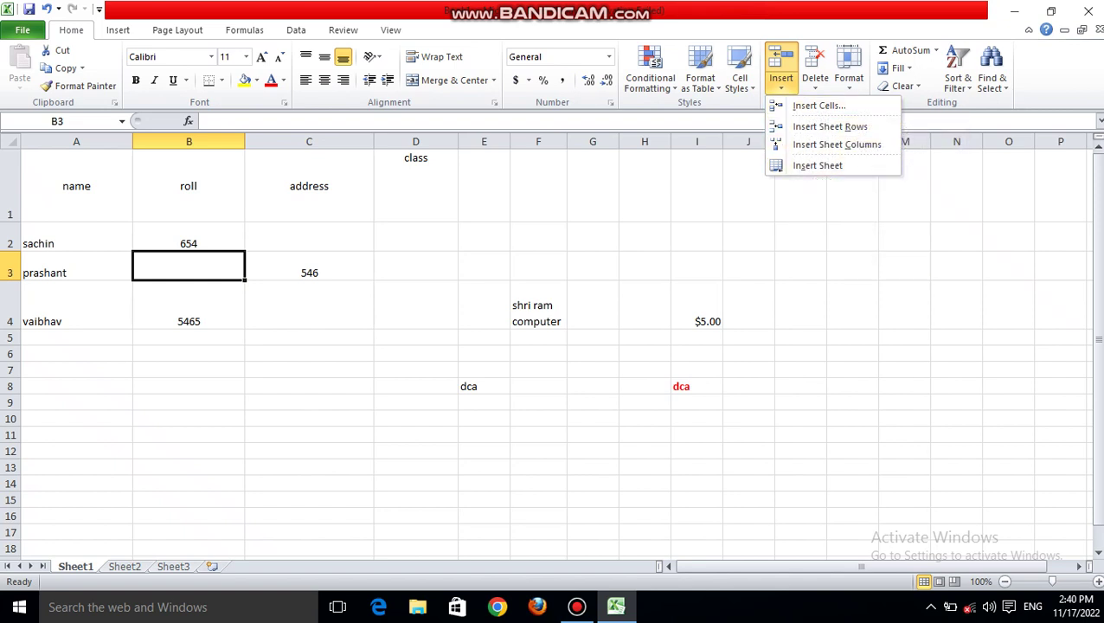
left_click(252, 288)
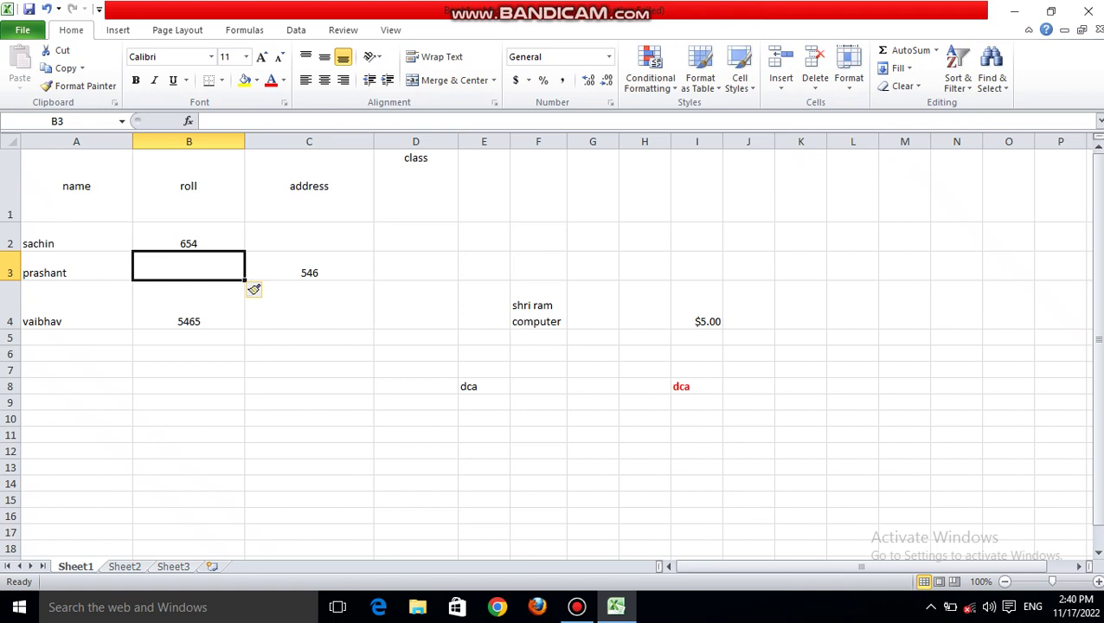
key("ctrl+Page_Down")
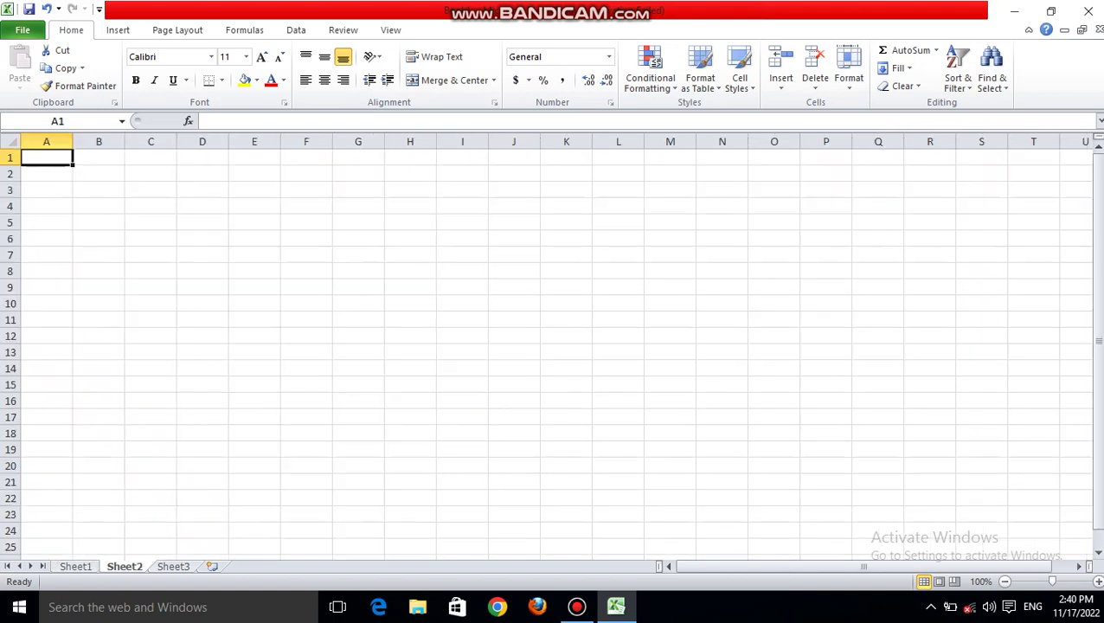
key("ctrl+Page_Down")
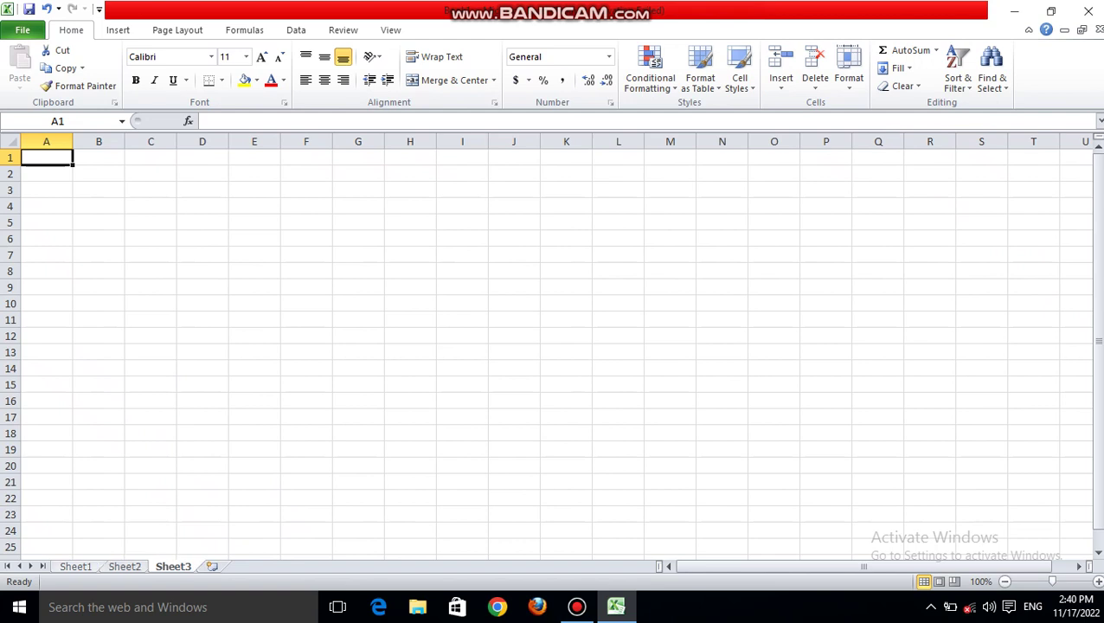
key("ctrl+Page_Up")
key("ctrl+Page_Up")
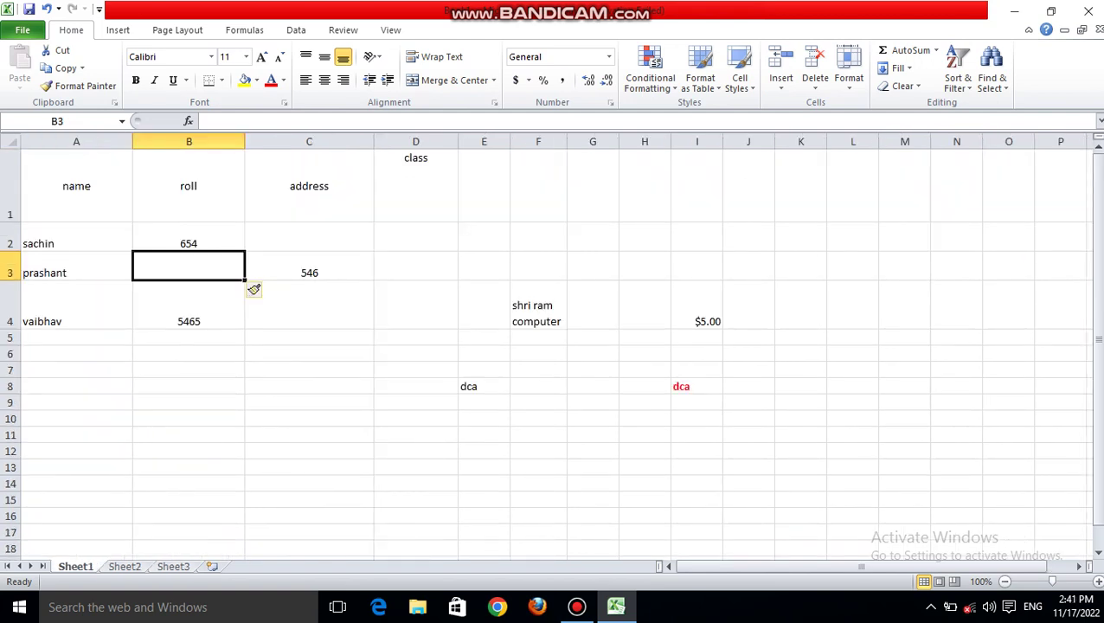
left_click(781, 69)
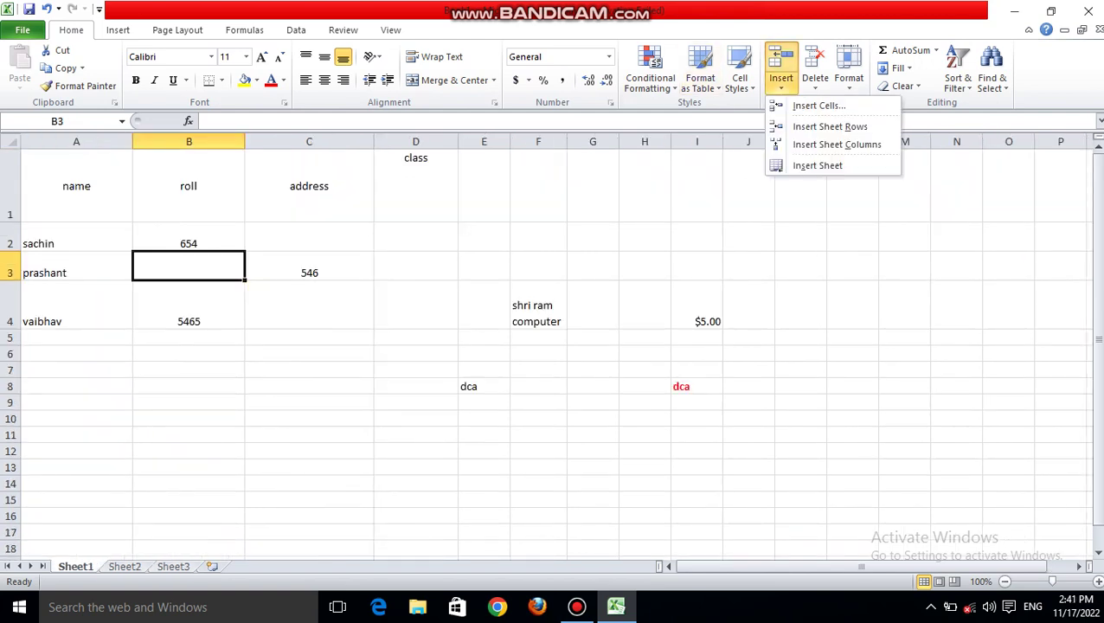
key("Return")
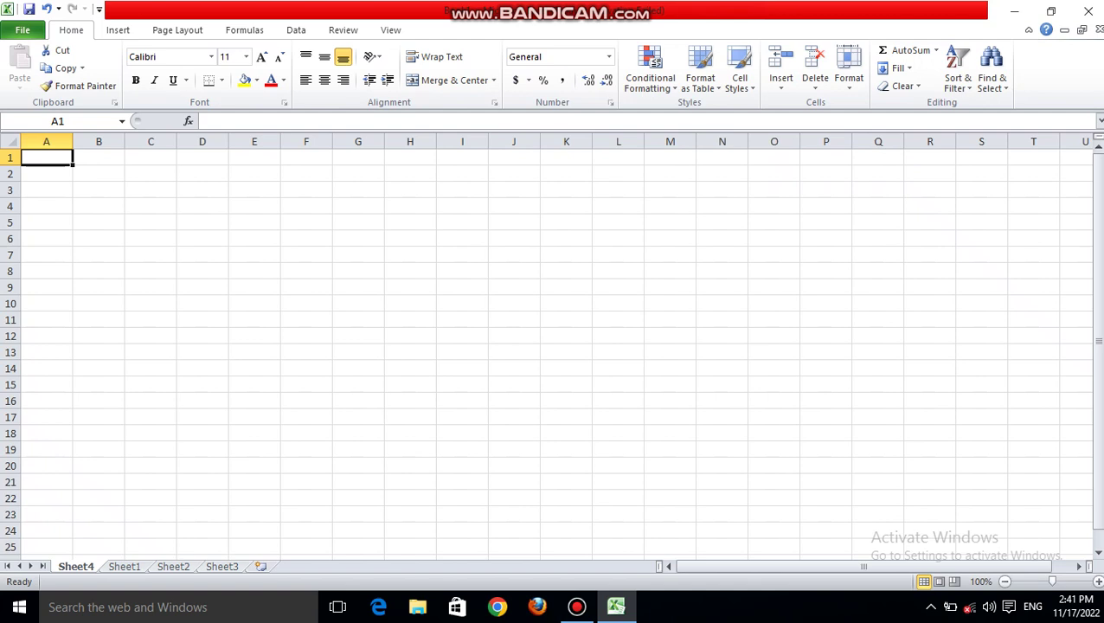
left_click_drag(254, 320, 203, 255)
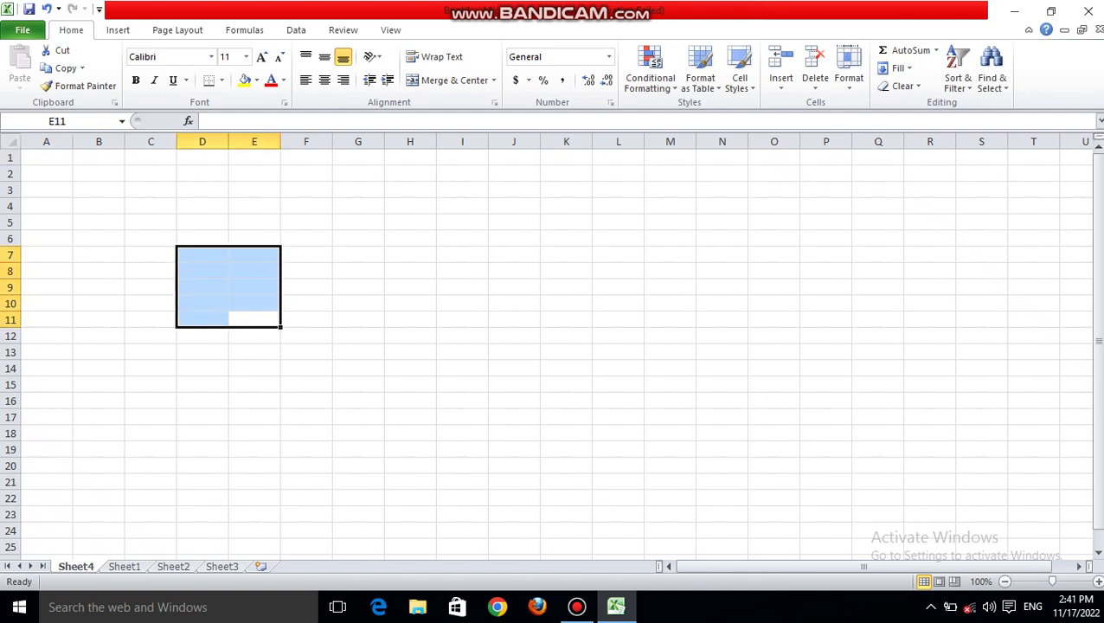
left_click(202, 222)
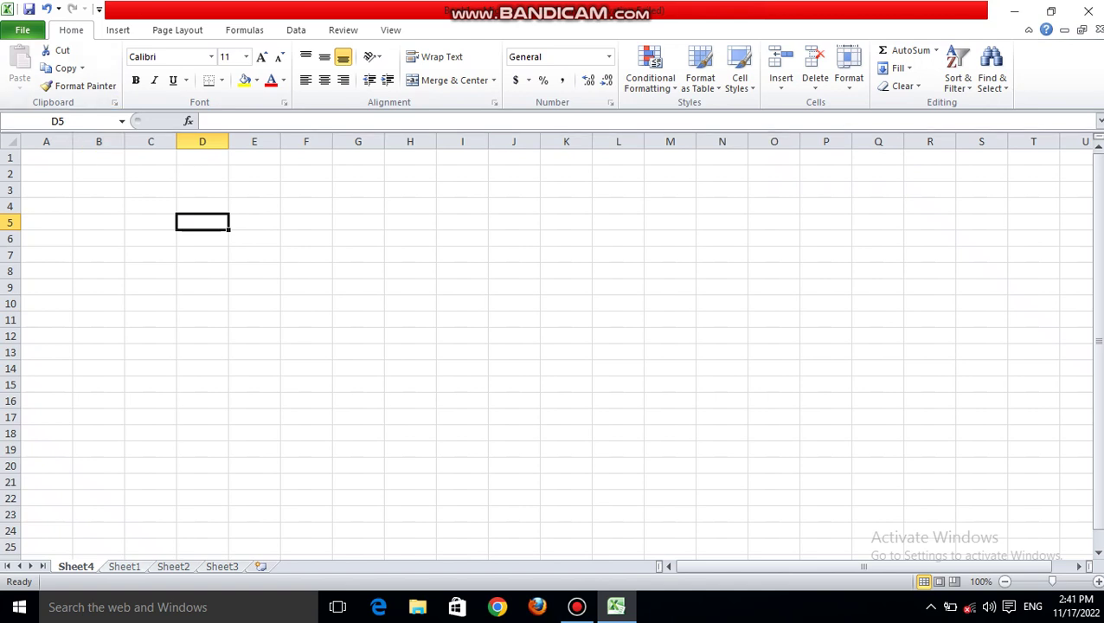
Return to Sheet1 and delete the whole "roll" sheet column B.
key("ctrl+Page_Down")
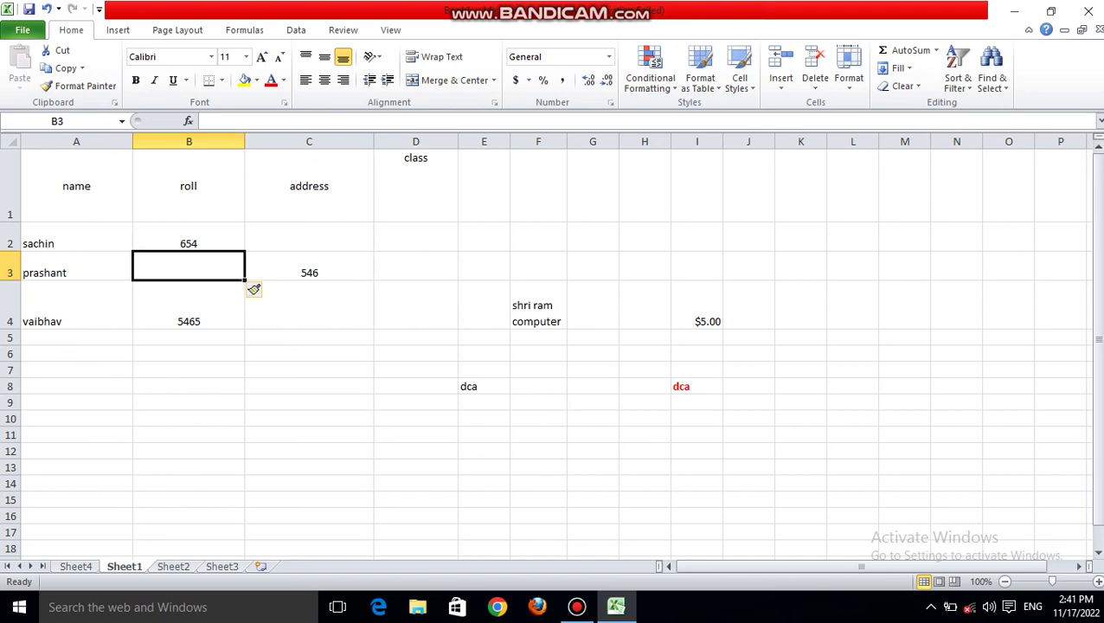
left_click(815, 84)
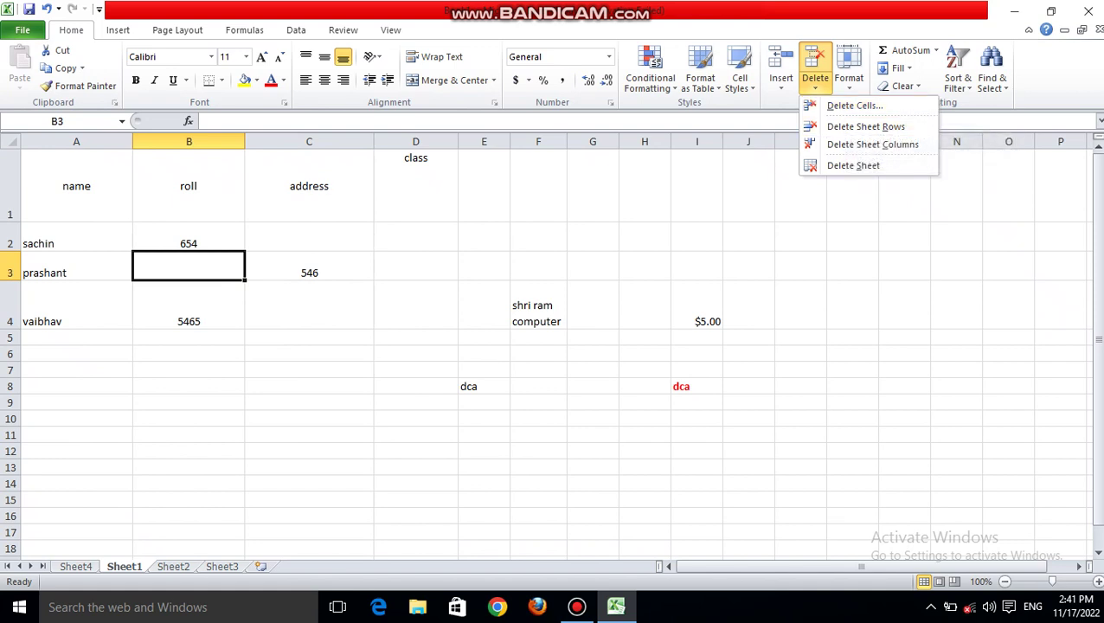
key("Escape")
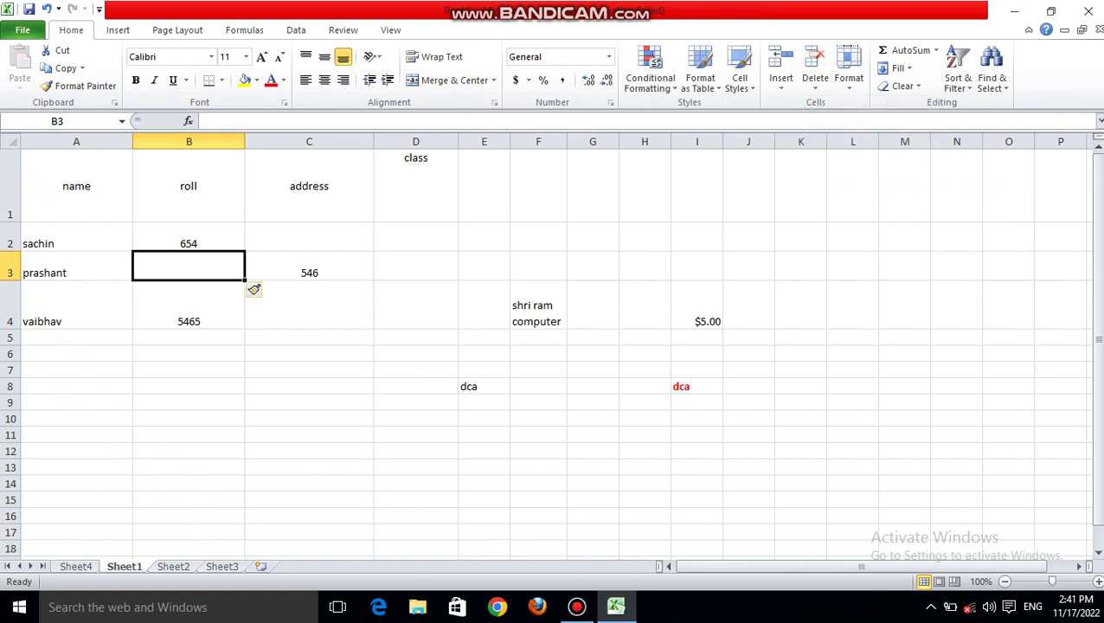
left_click(815, 76)
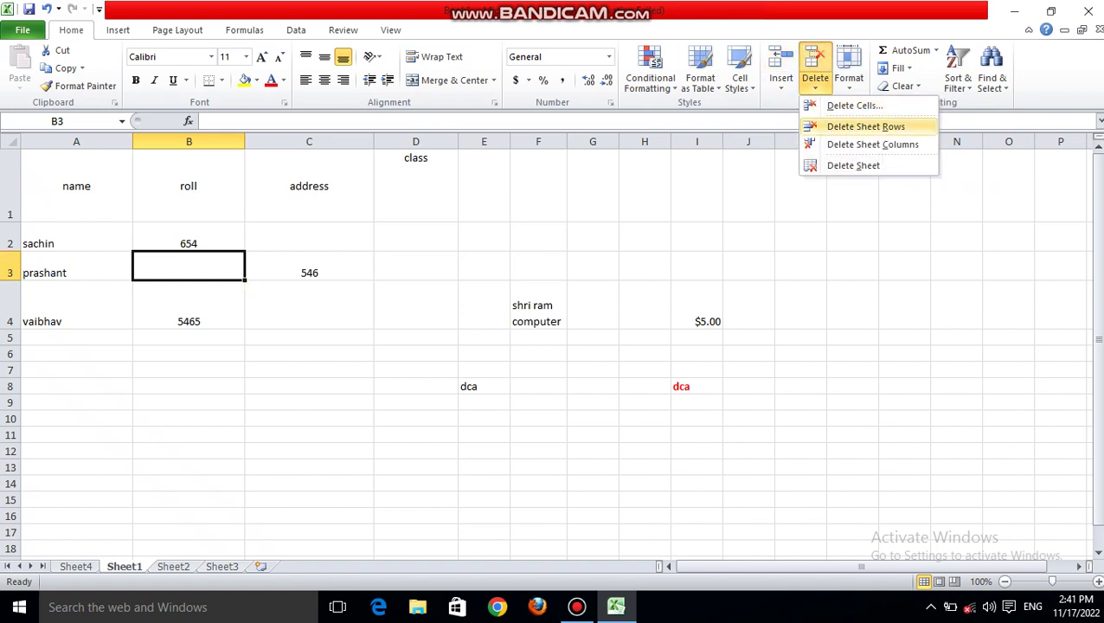
key("Down")
key("Return")
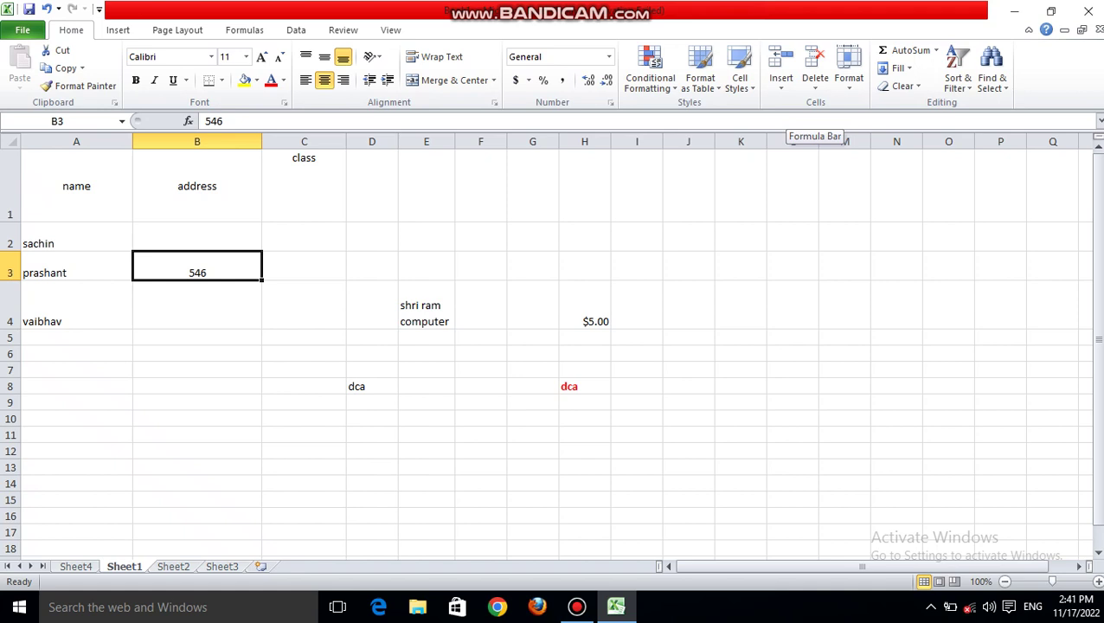
left_click(1014, 11)
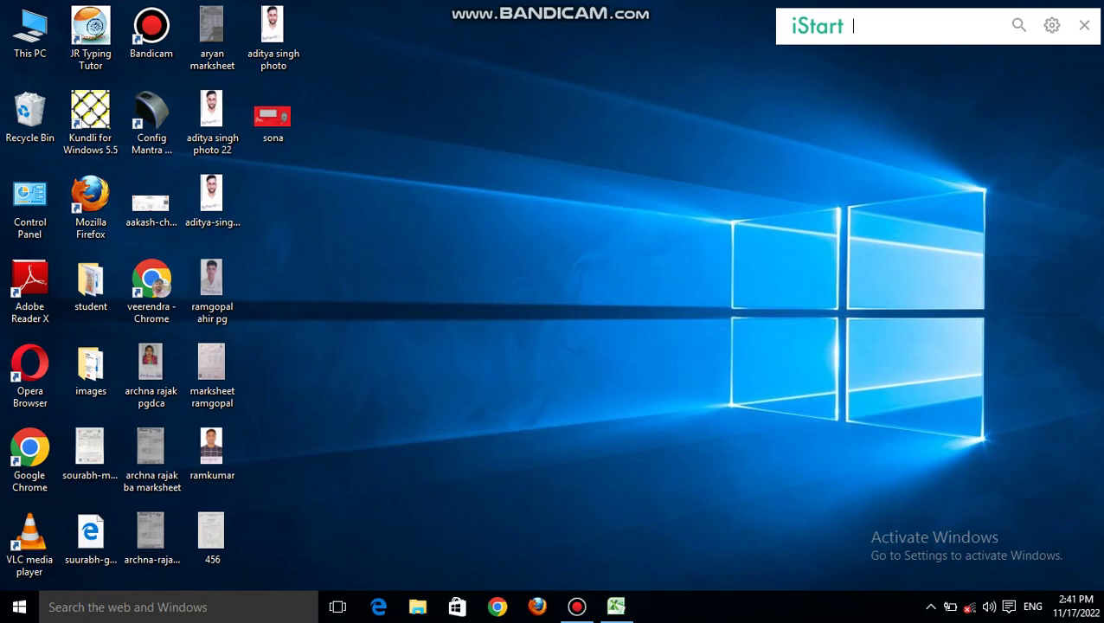
left_click(576, 607)
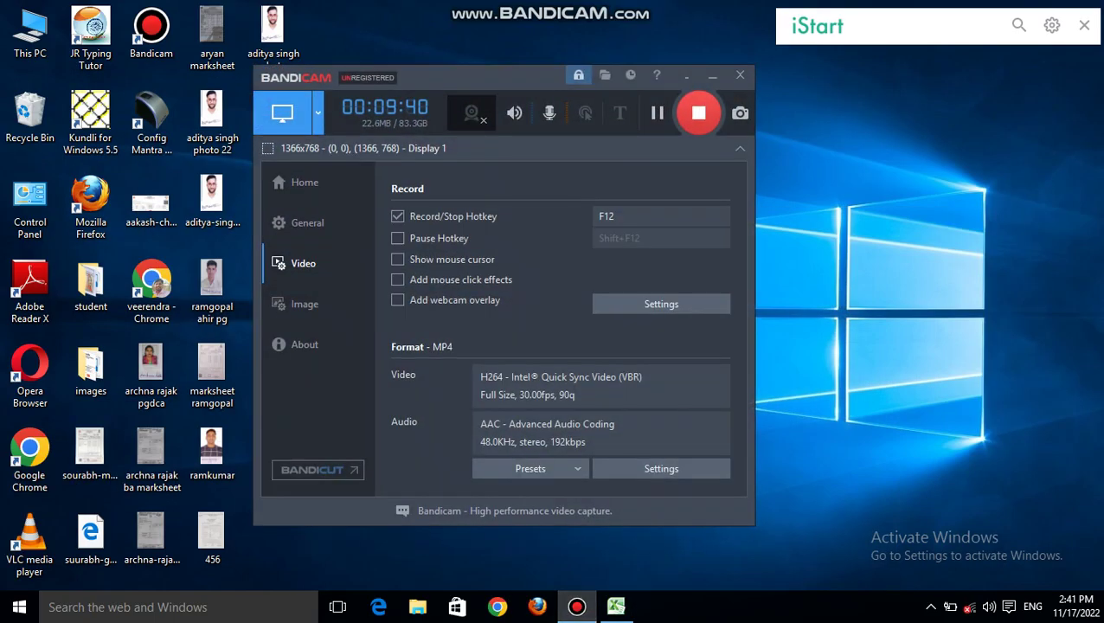